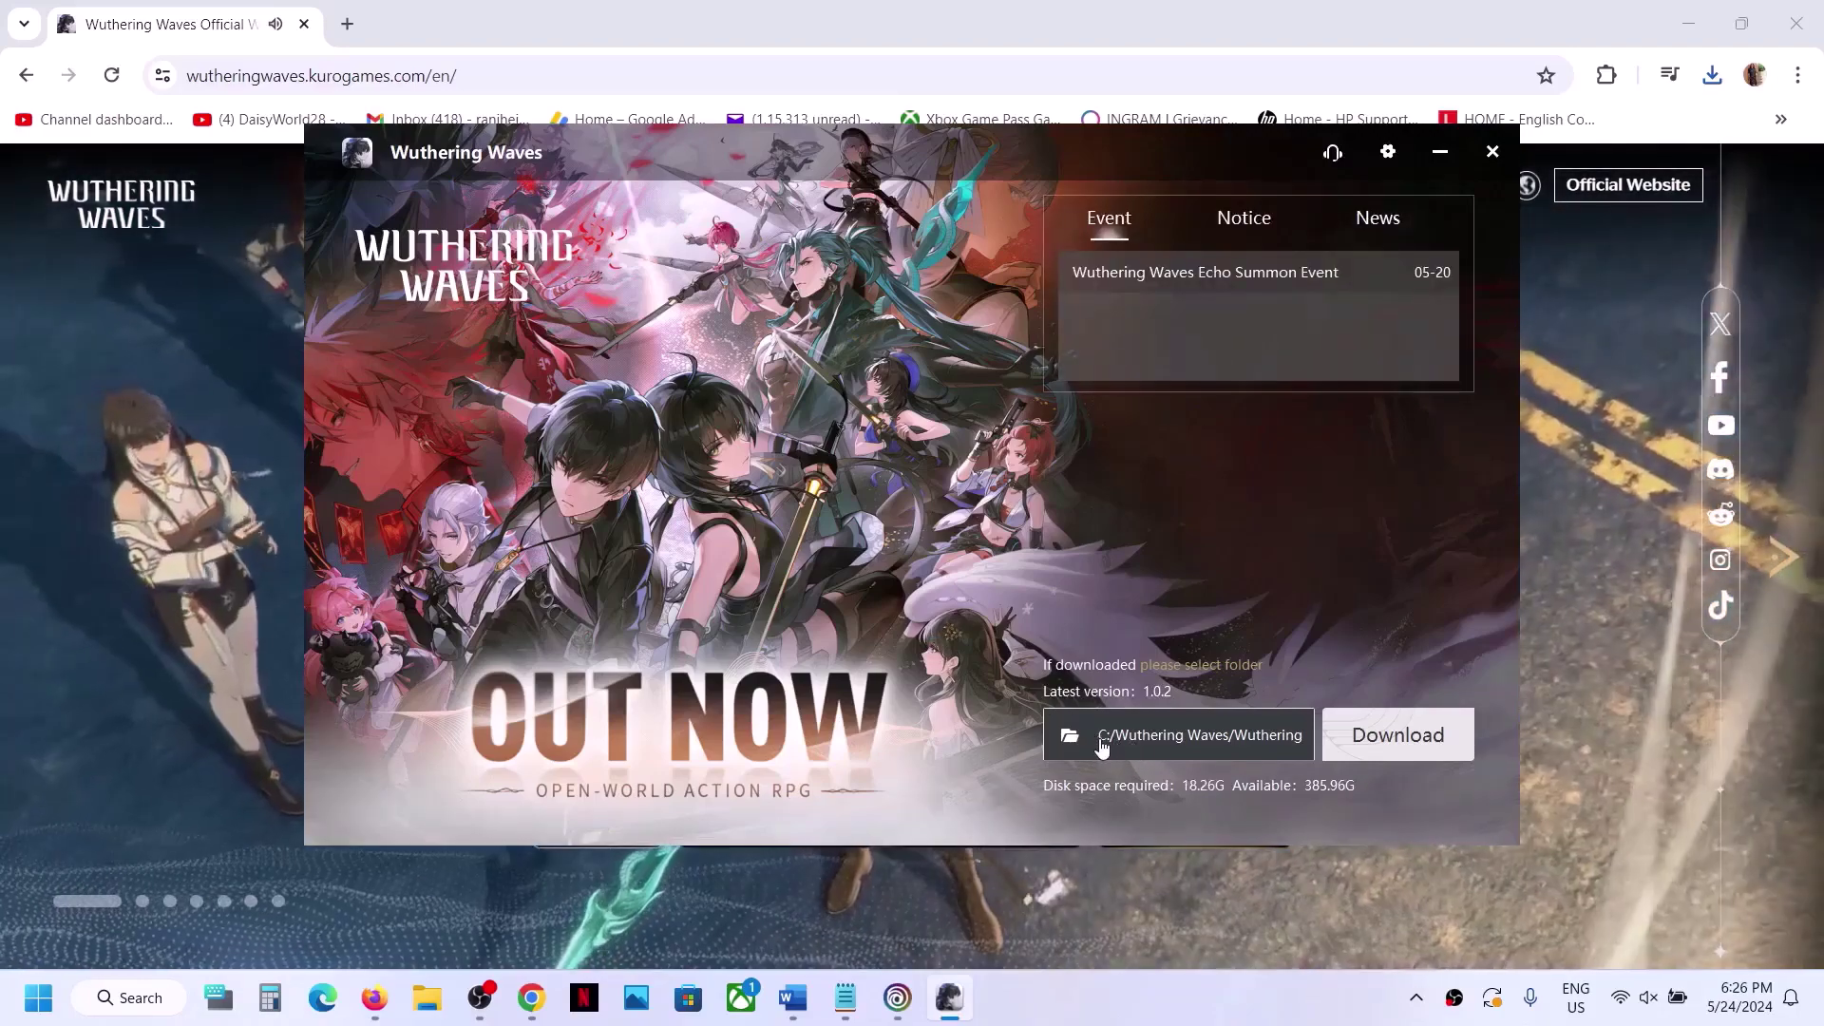
Start the 18.26G Wuthering Waves download, keeping the default install folder
click(1075, 739)
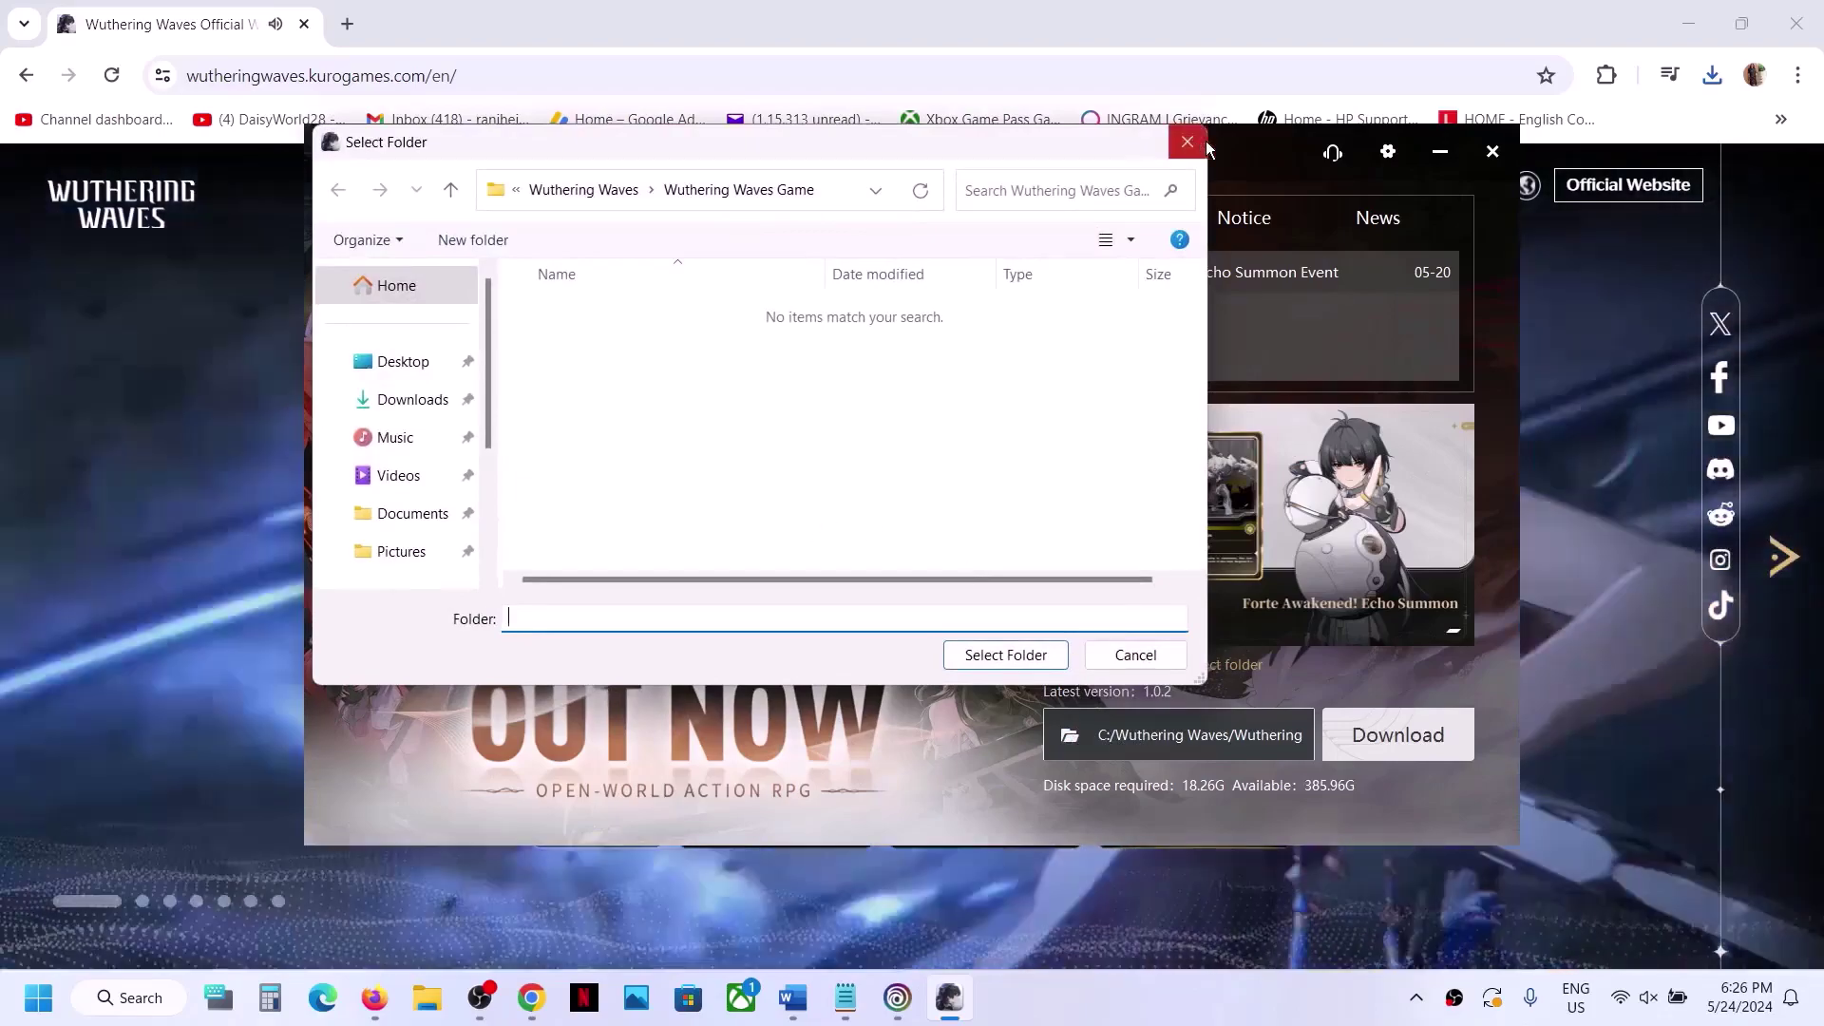
click(1199, 143)
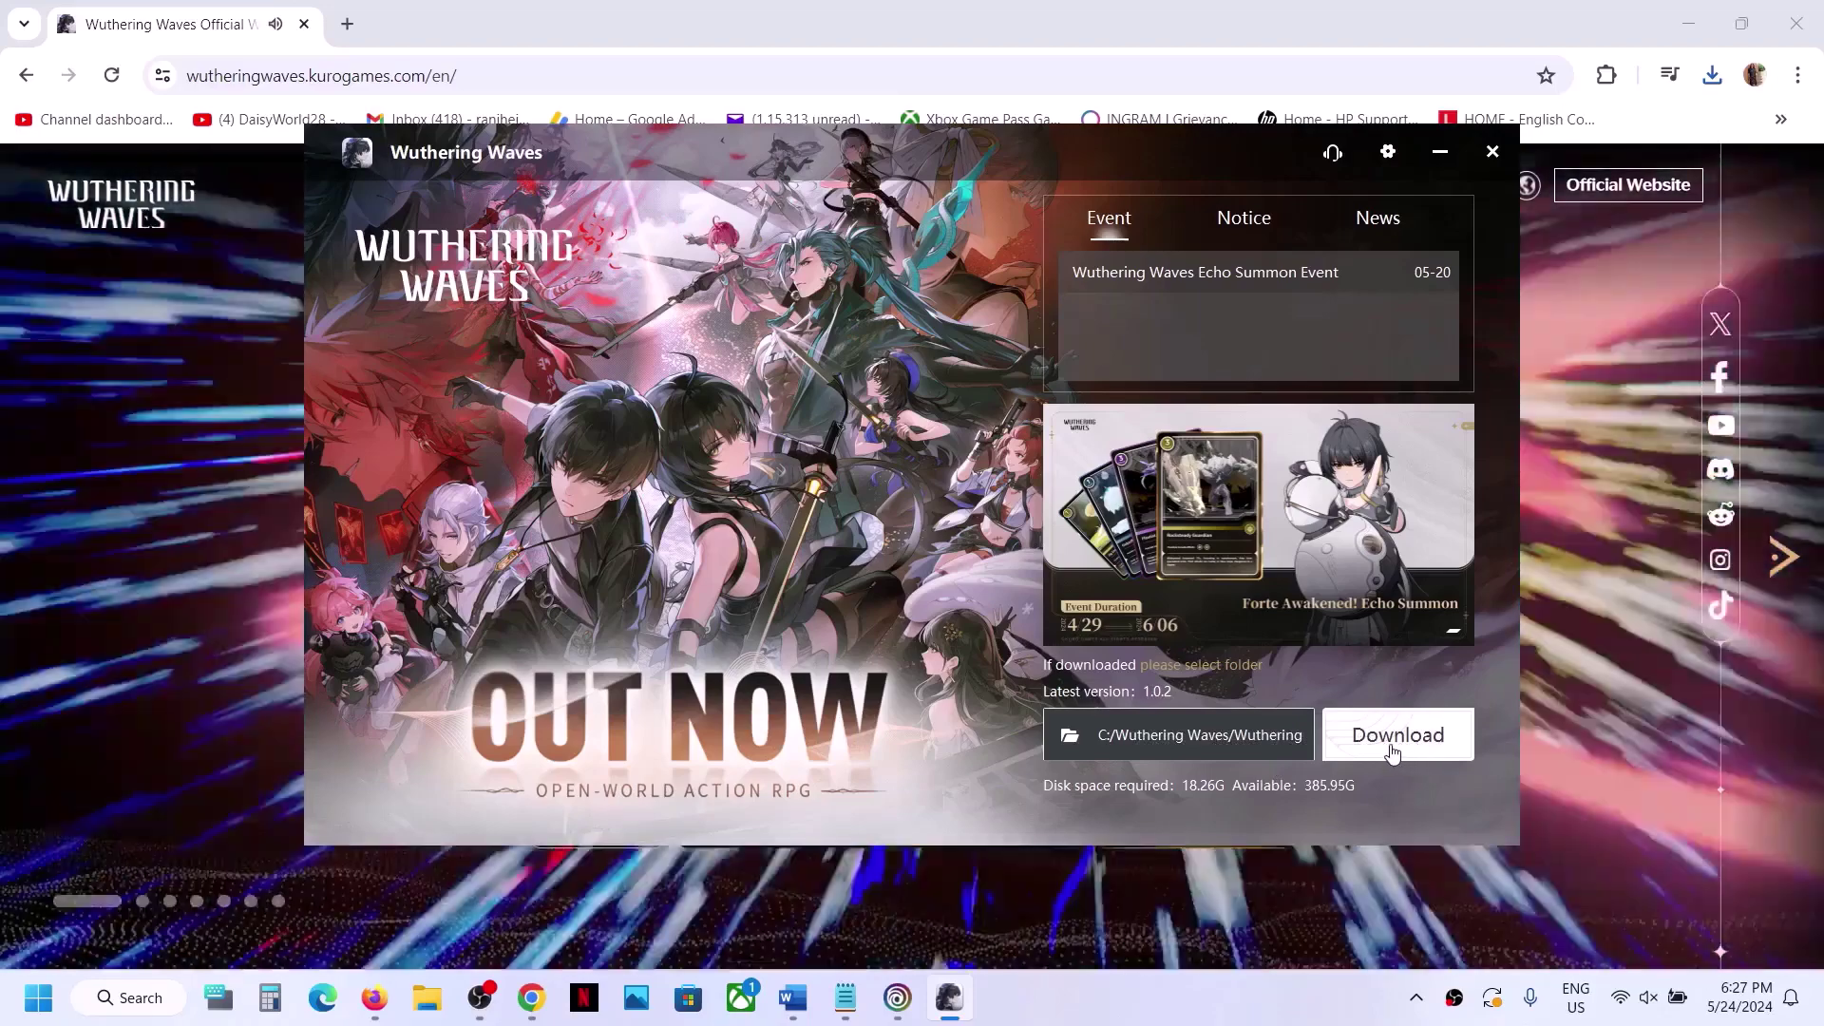
click(1416, 744)
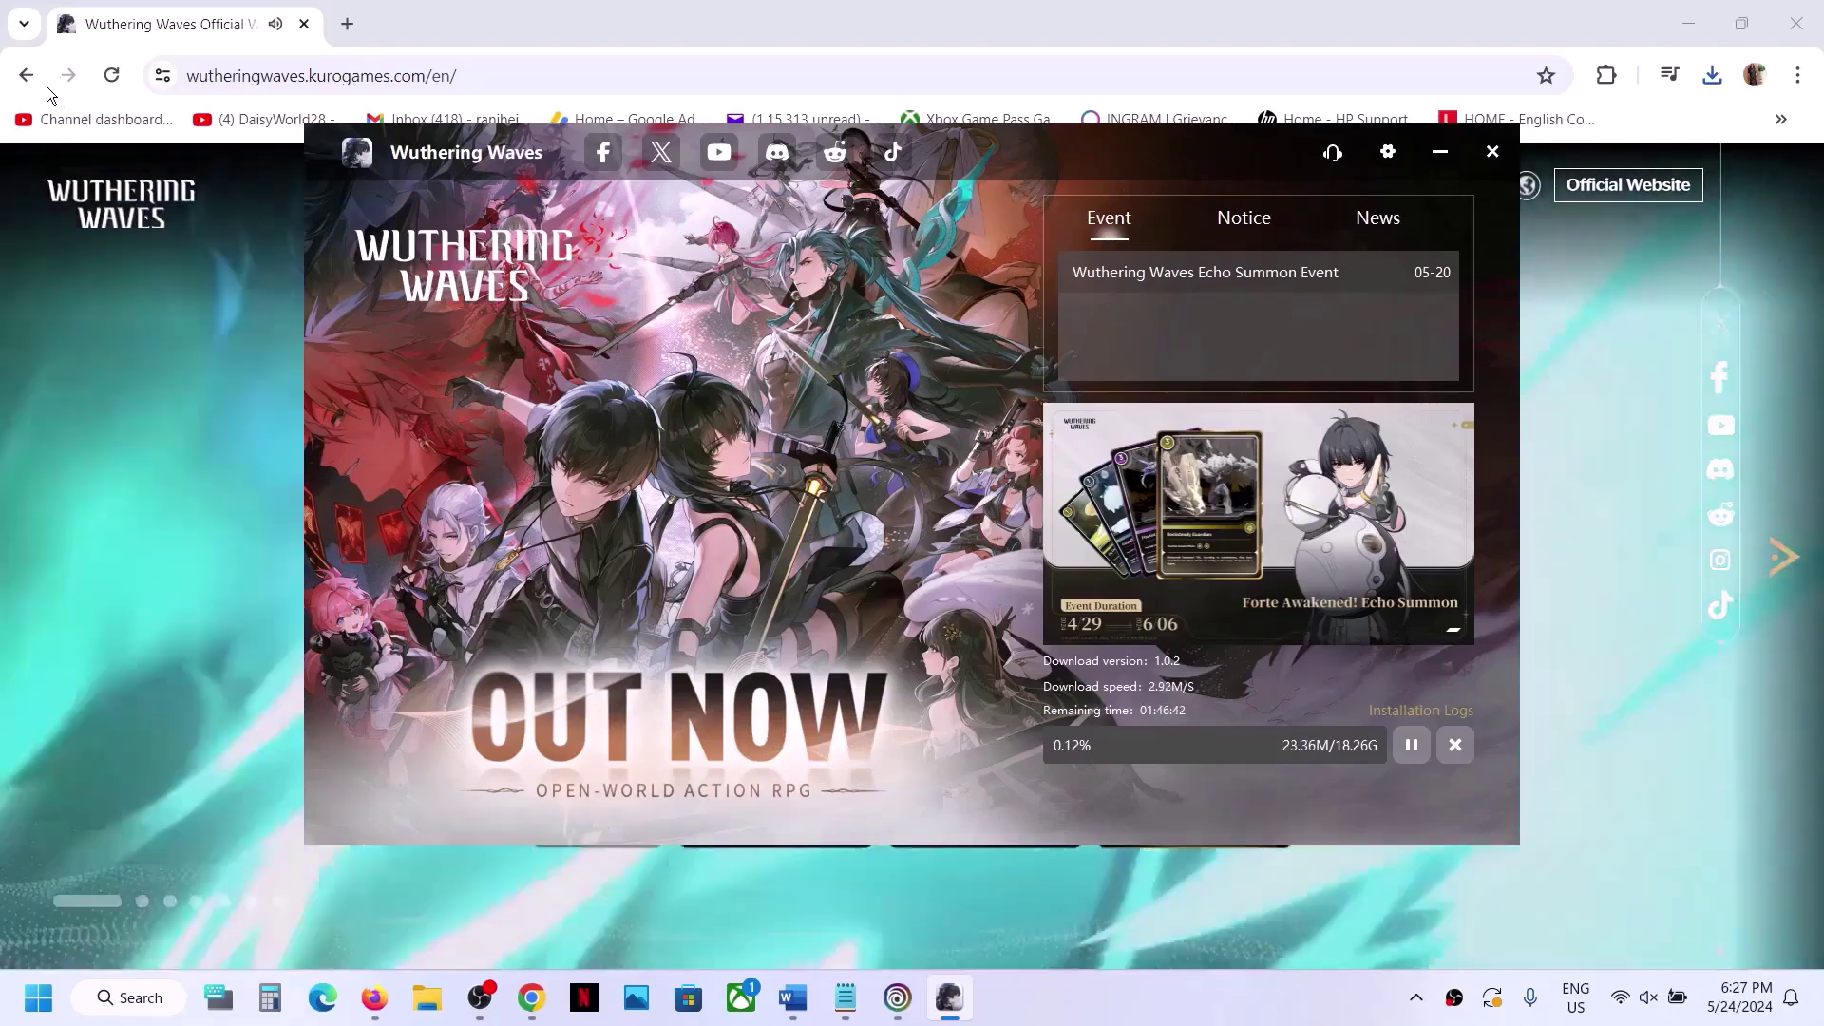
Return to the Wuthering Waves official site and open its Epic Games Store page in a new tab
click(42, 85)
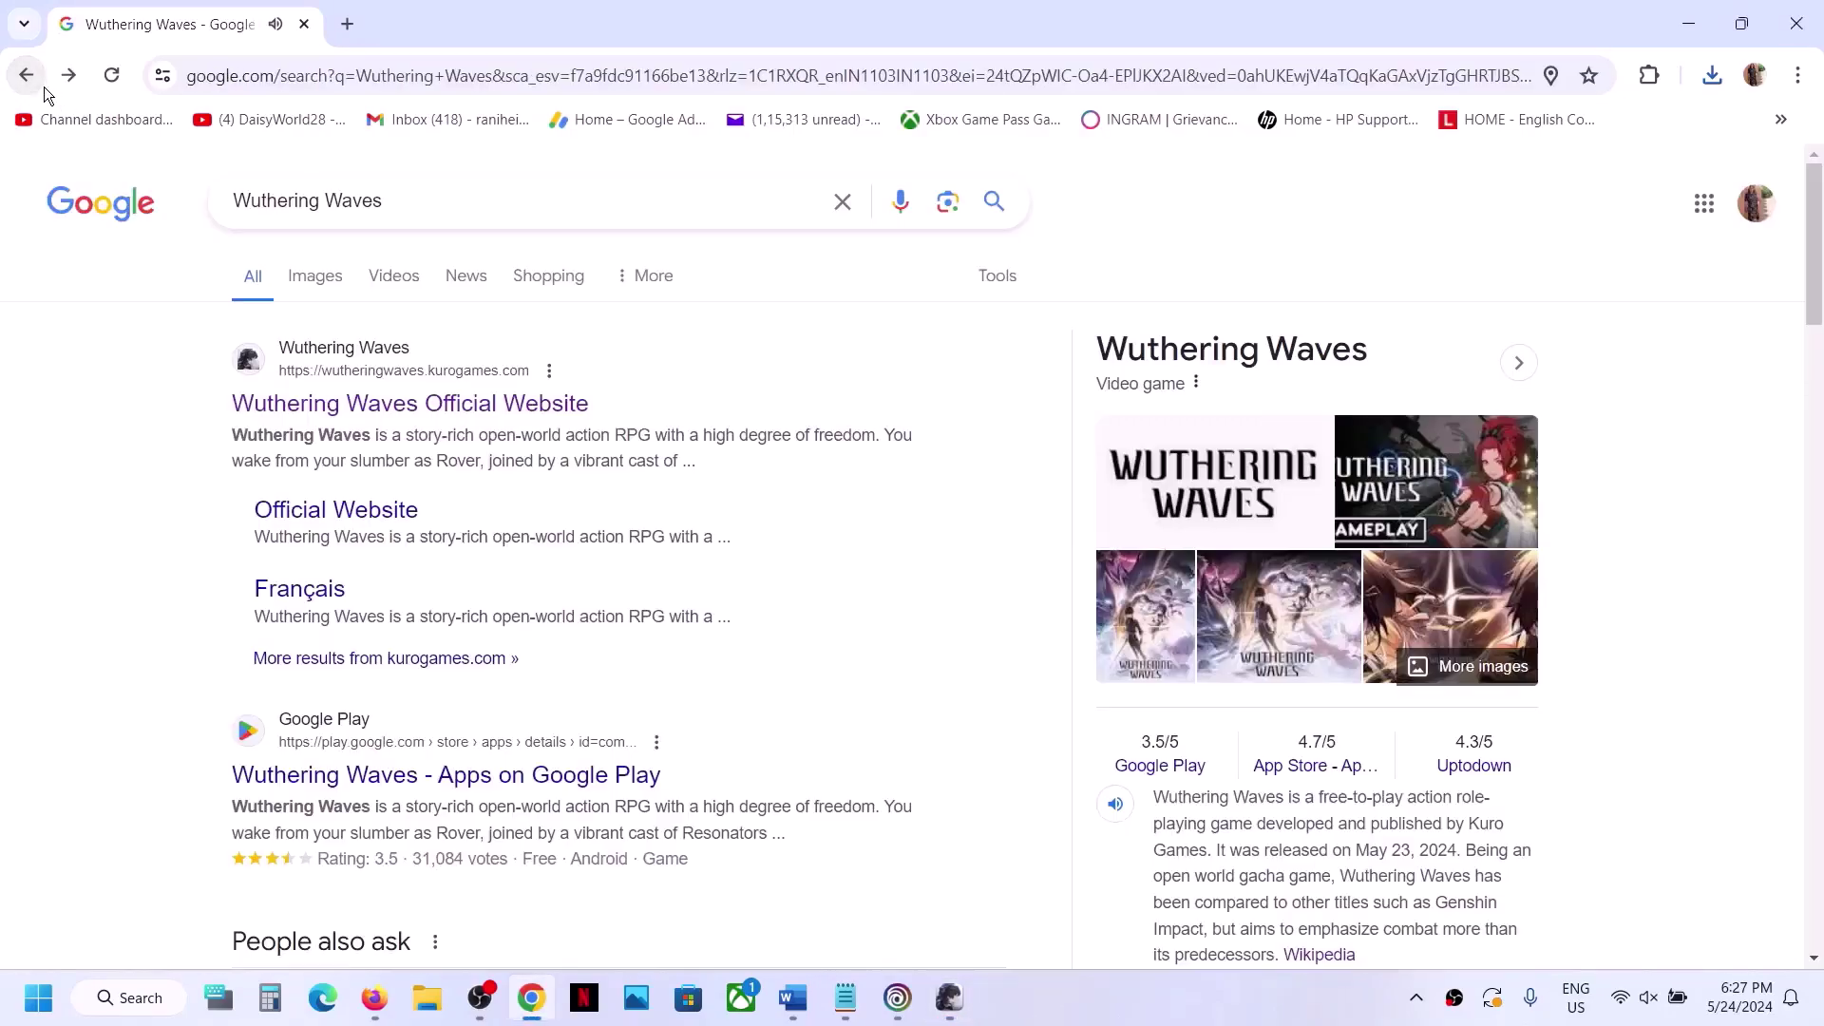
click(68, 81)
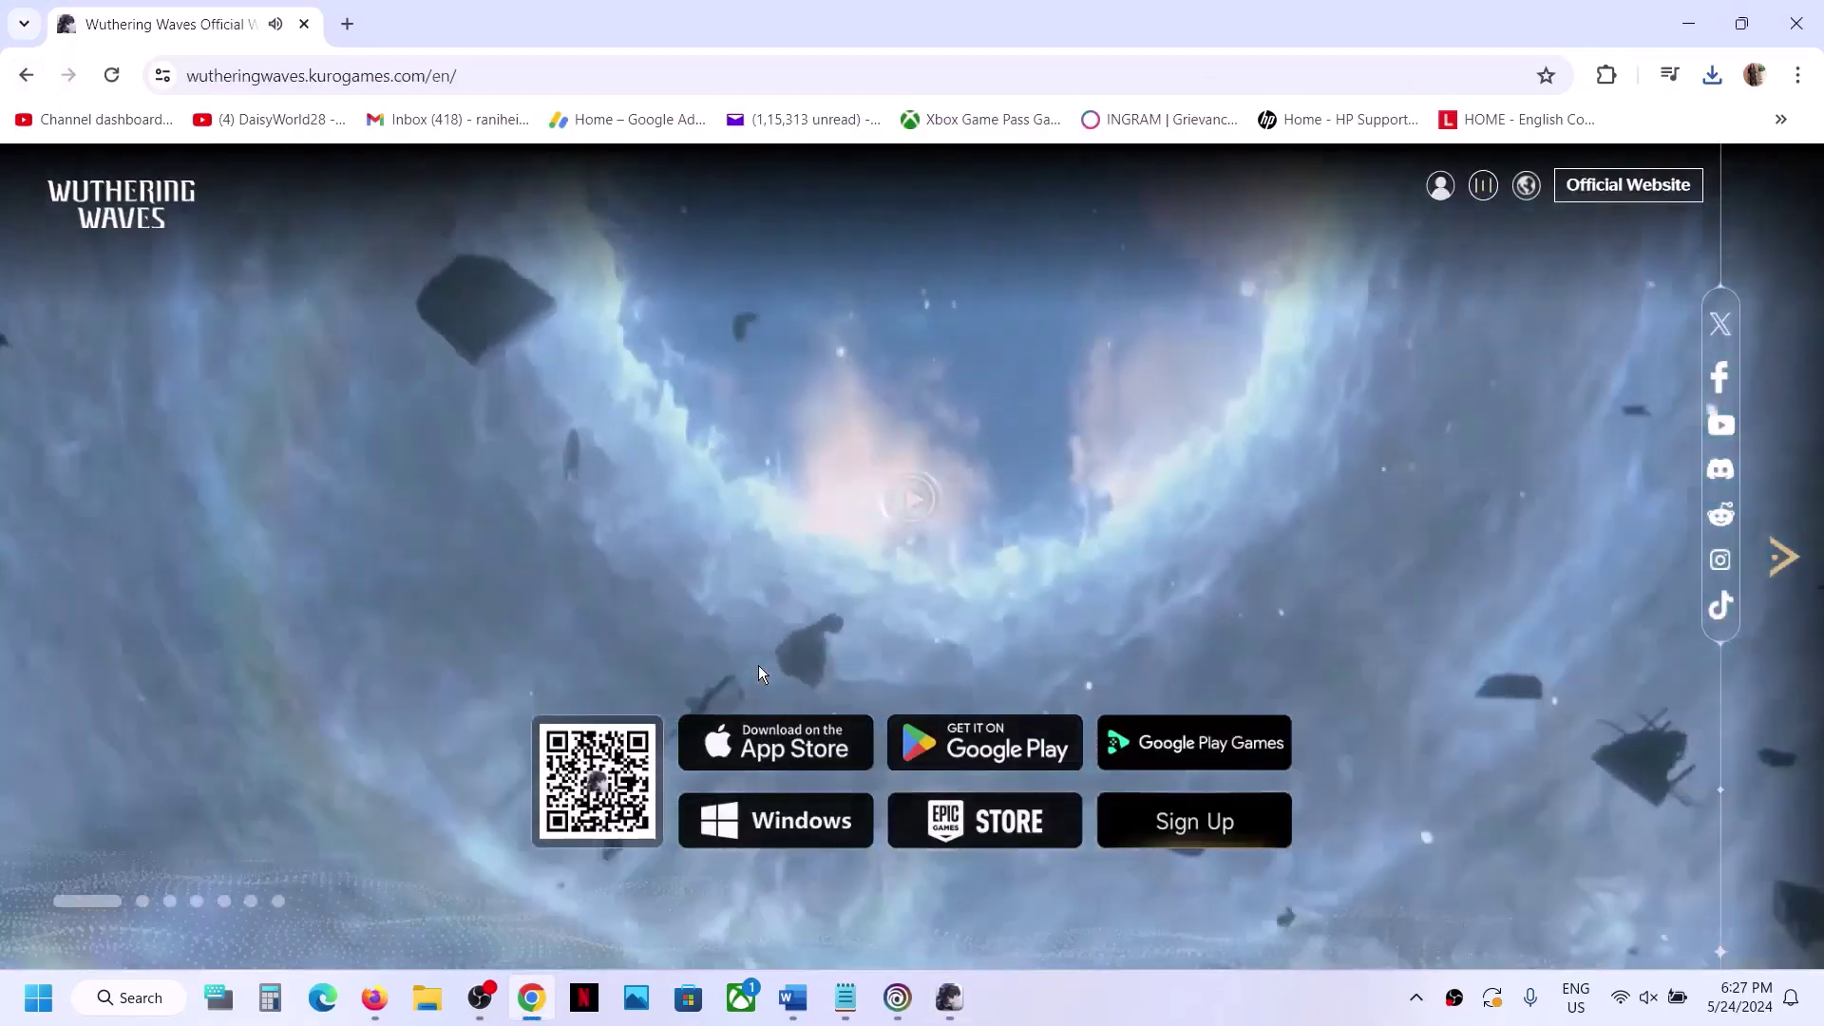
scroll(758, 665, down, 1)
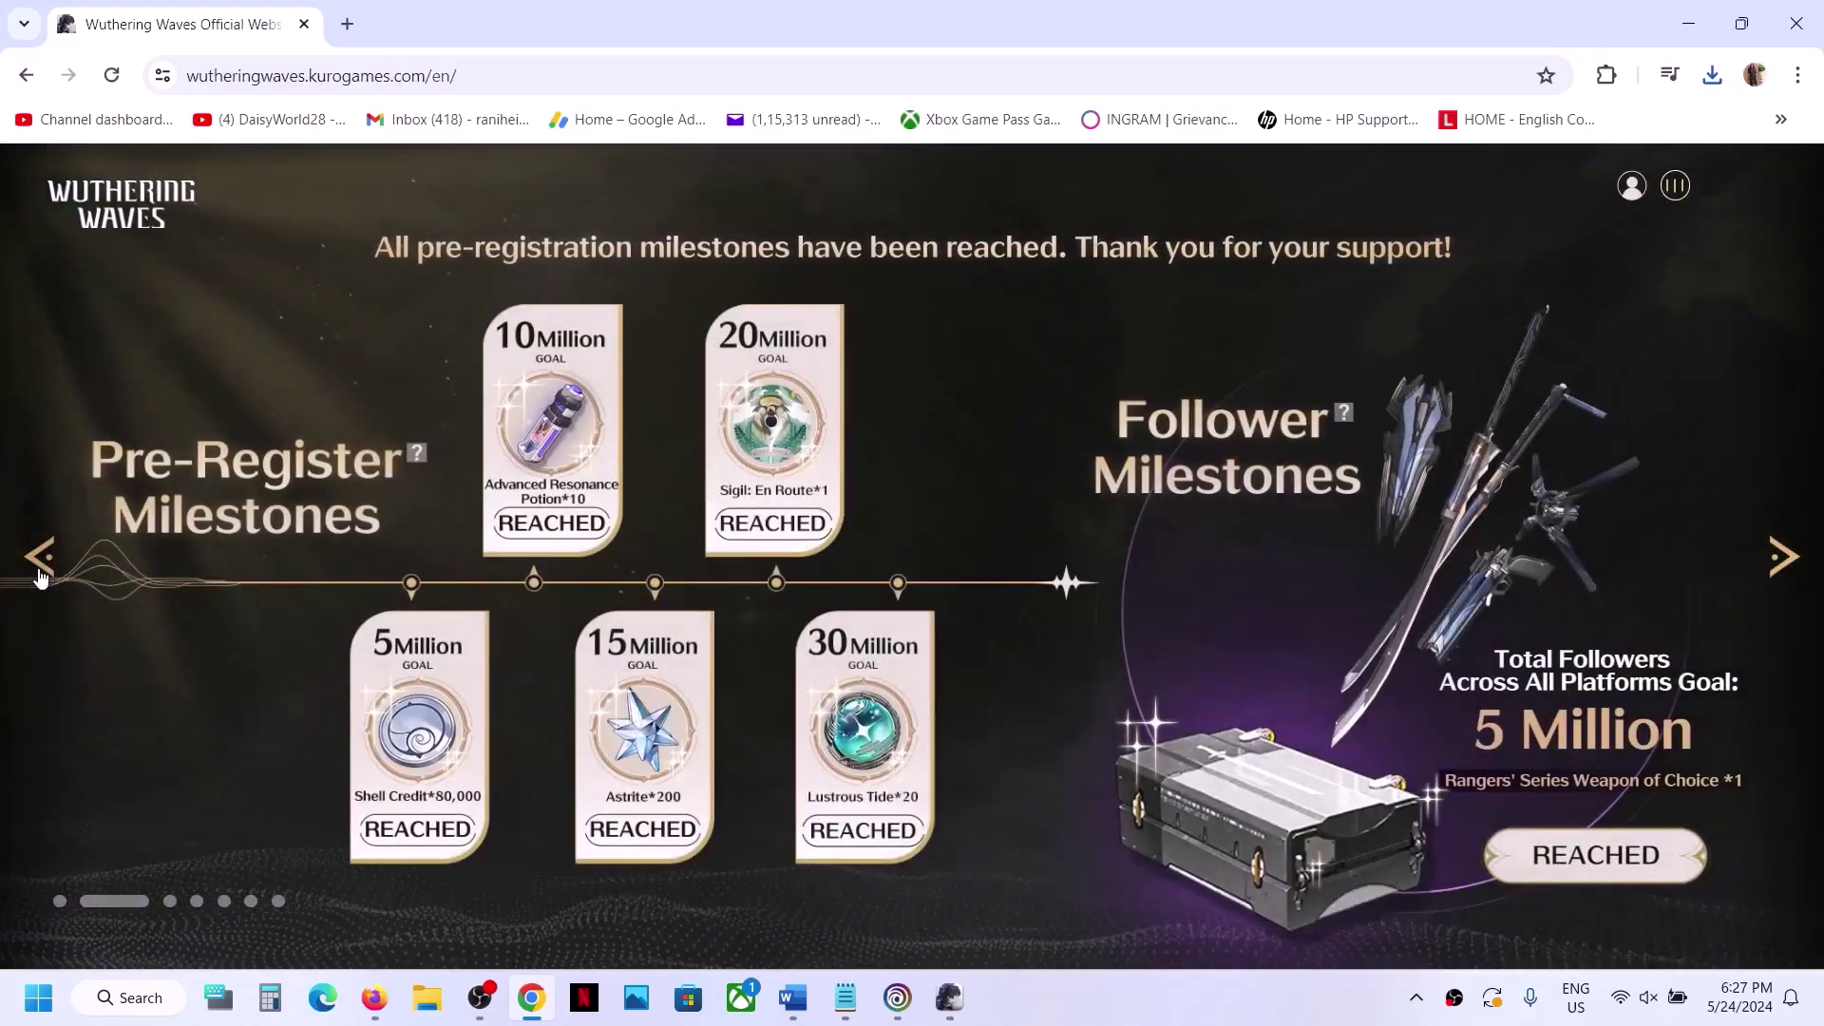
click(40, 559)
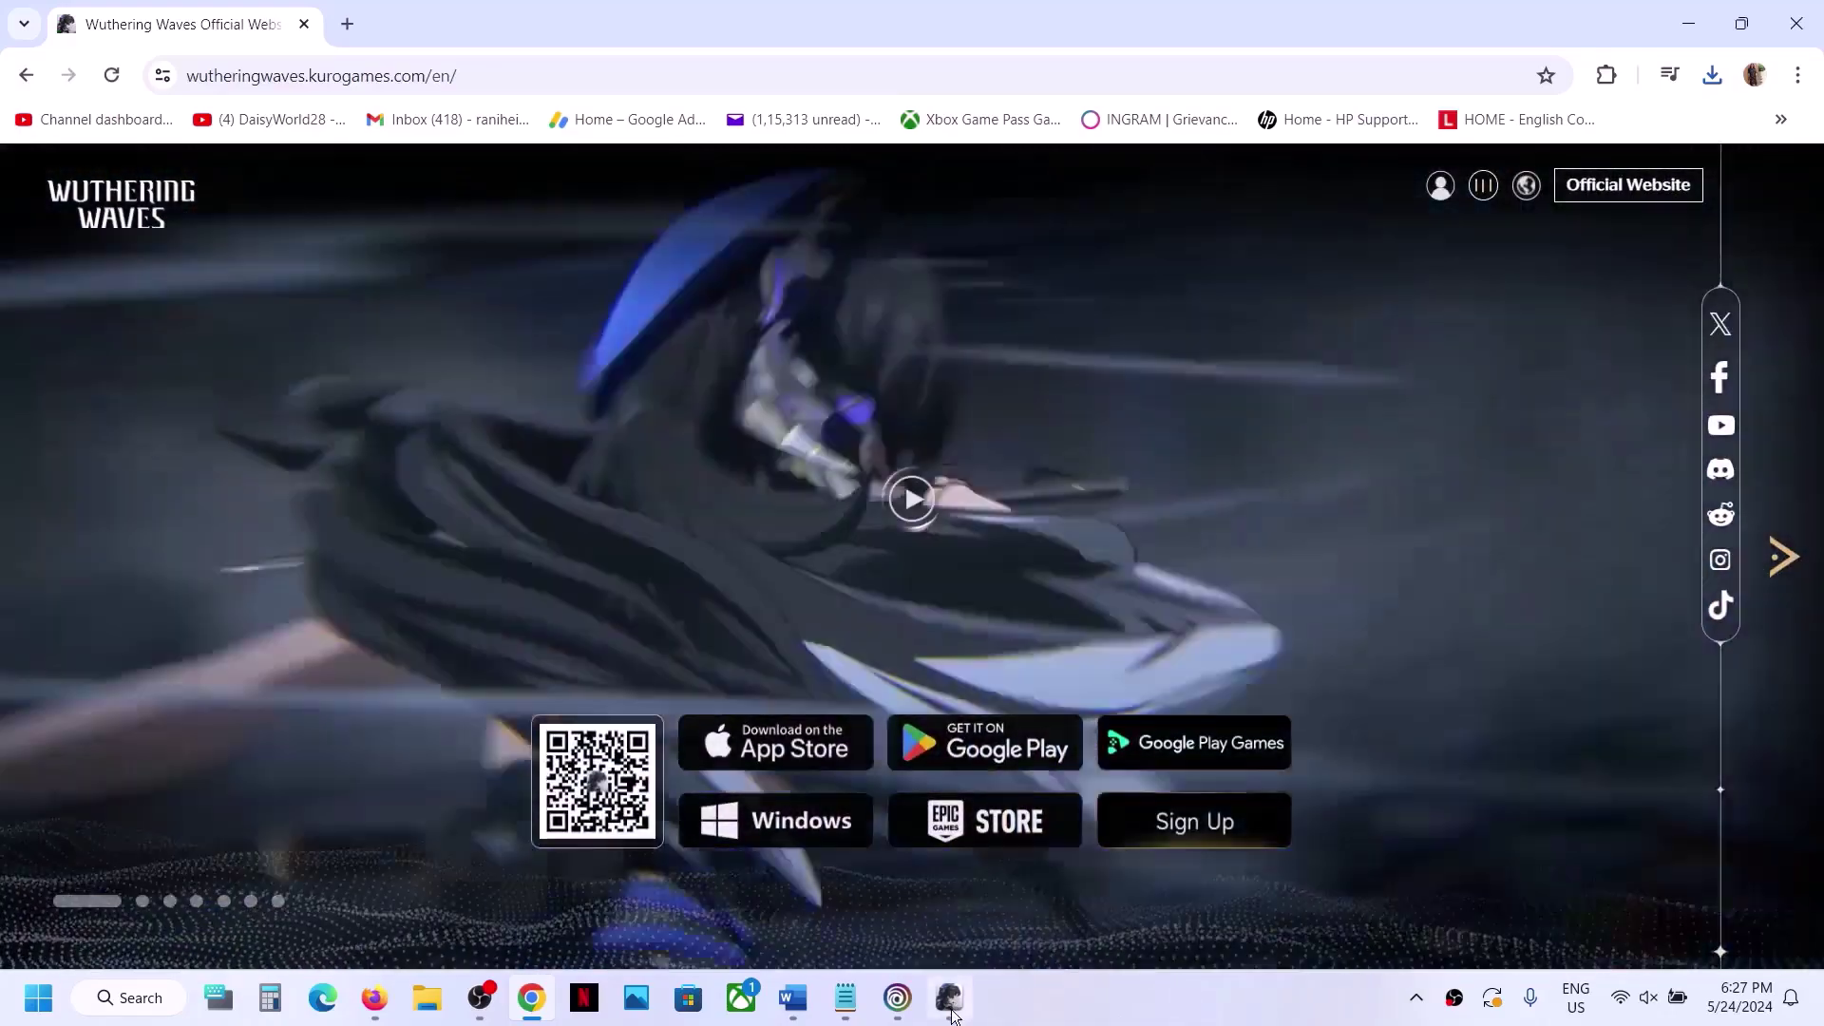
click(950, 999)
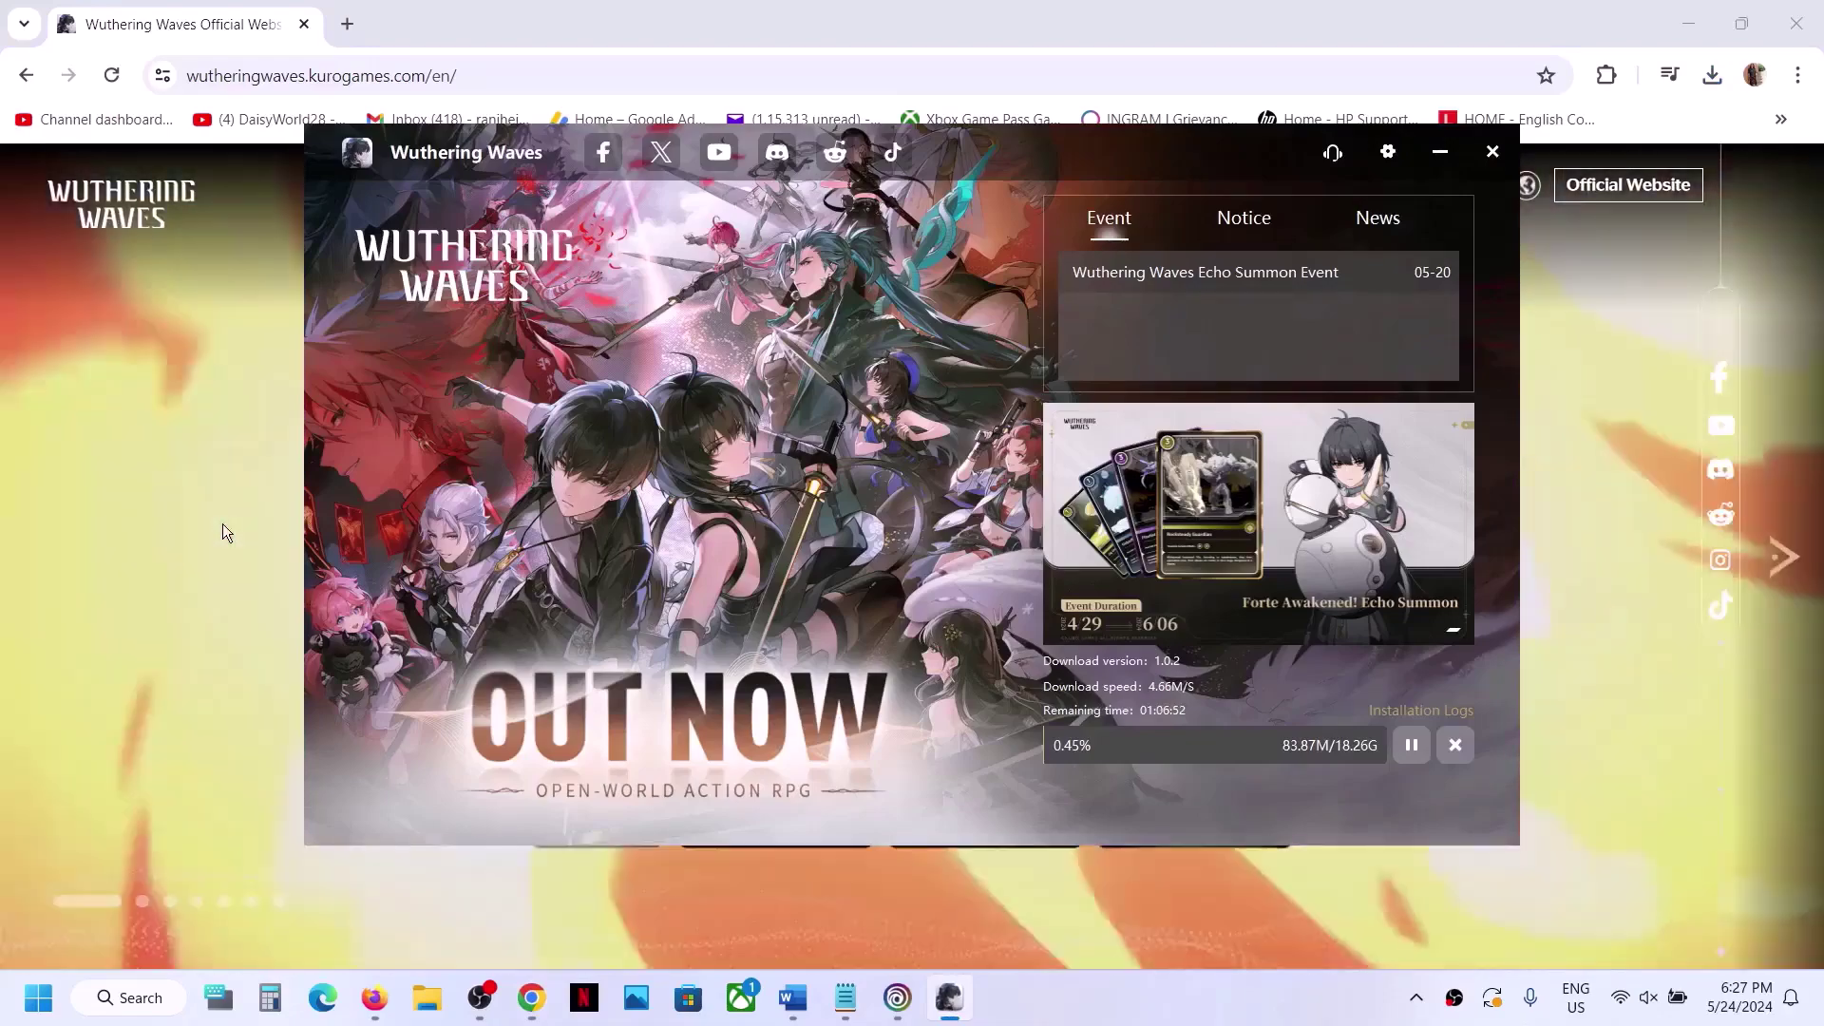
click(222, 522)
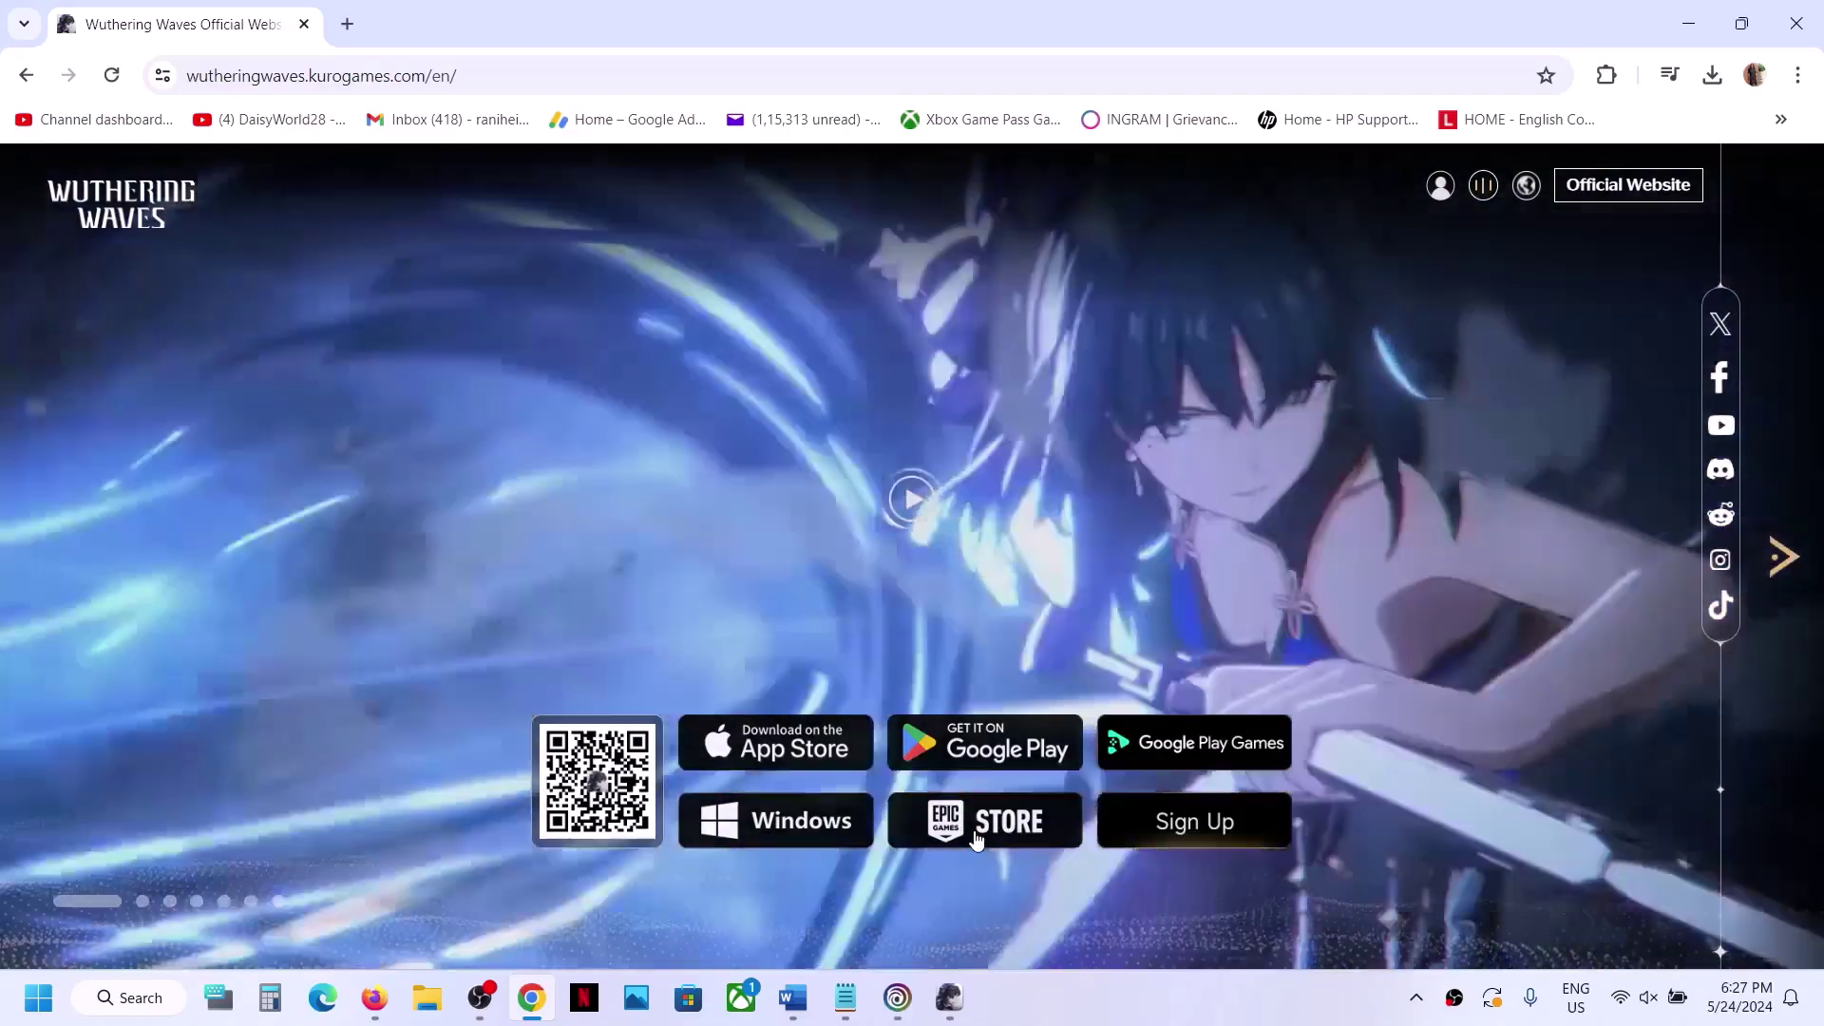
click(984, 821)
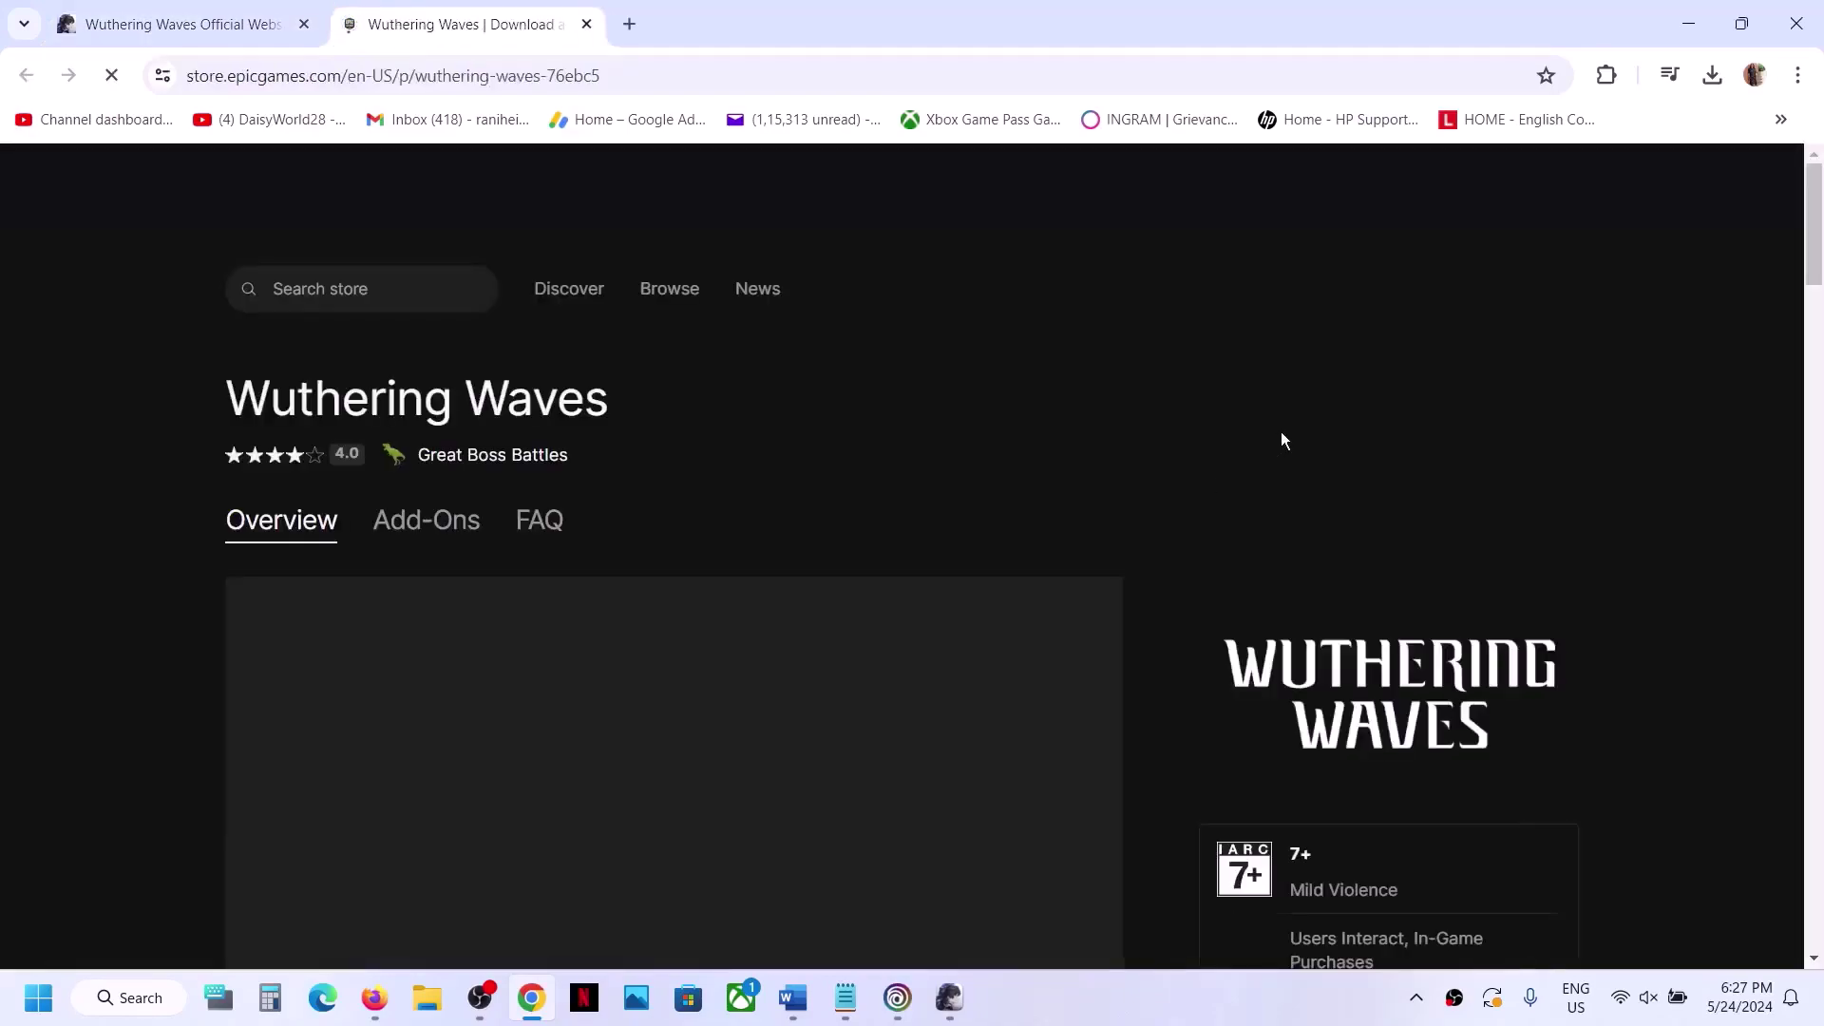
Scroll the Wuthering Waves store page and claim the free game with GET
scroll(1246, 585, down, 3)
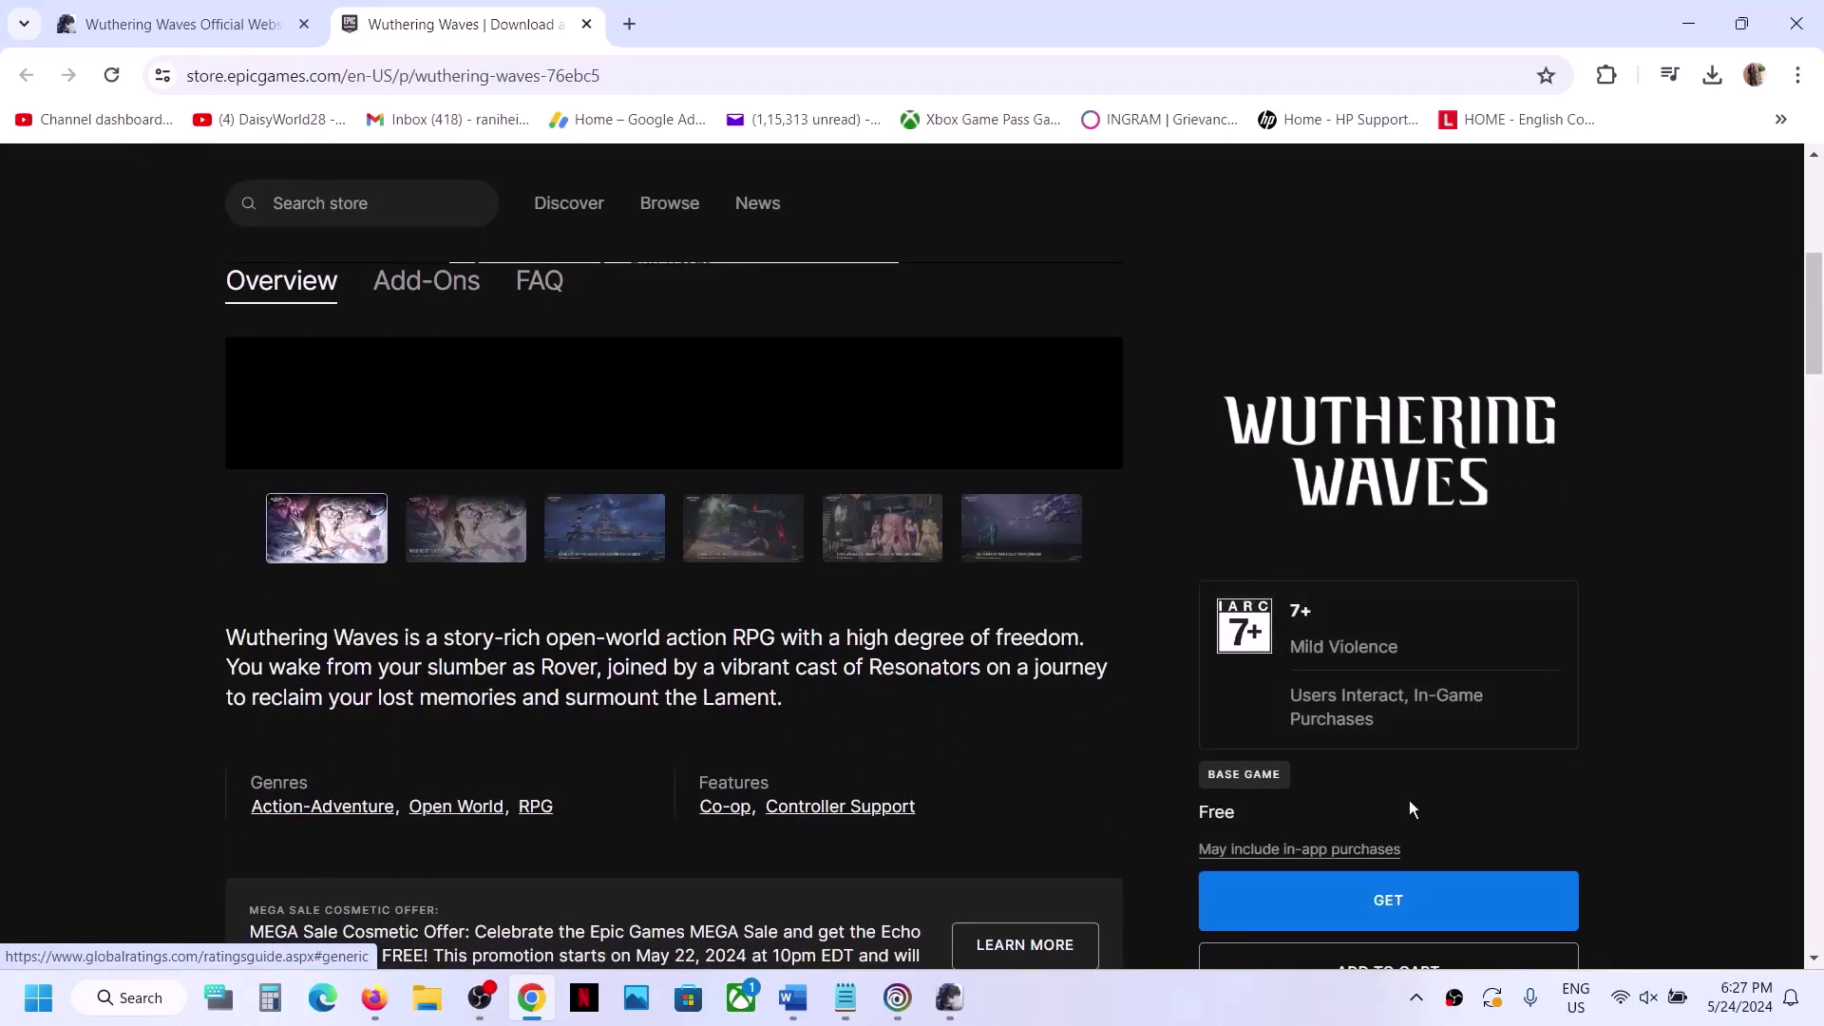
click(1381, 898)
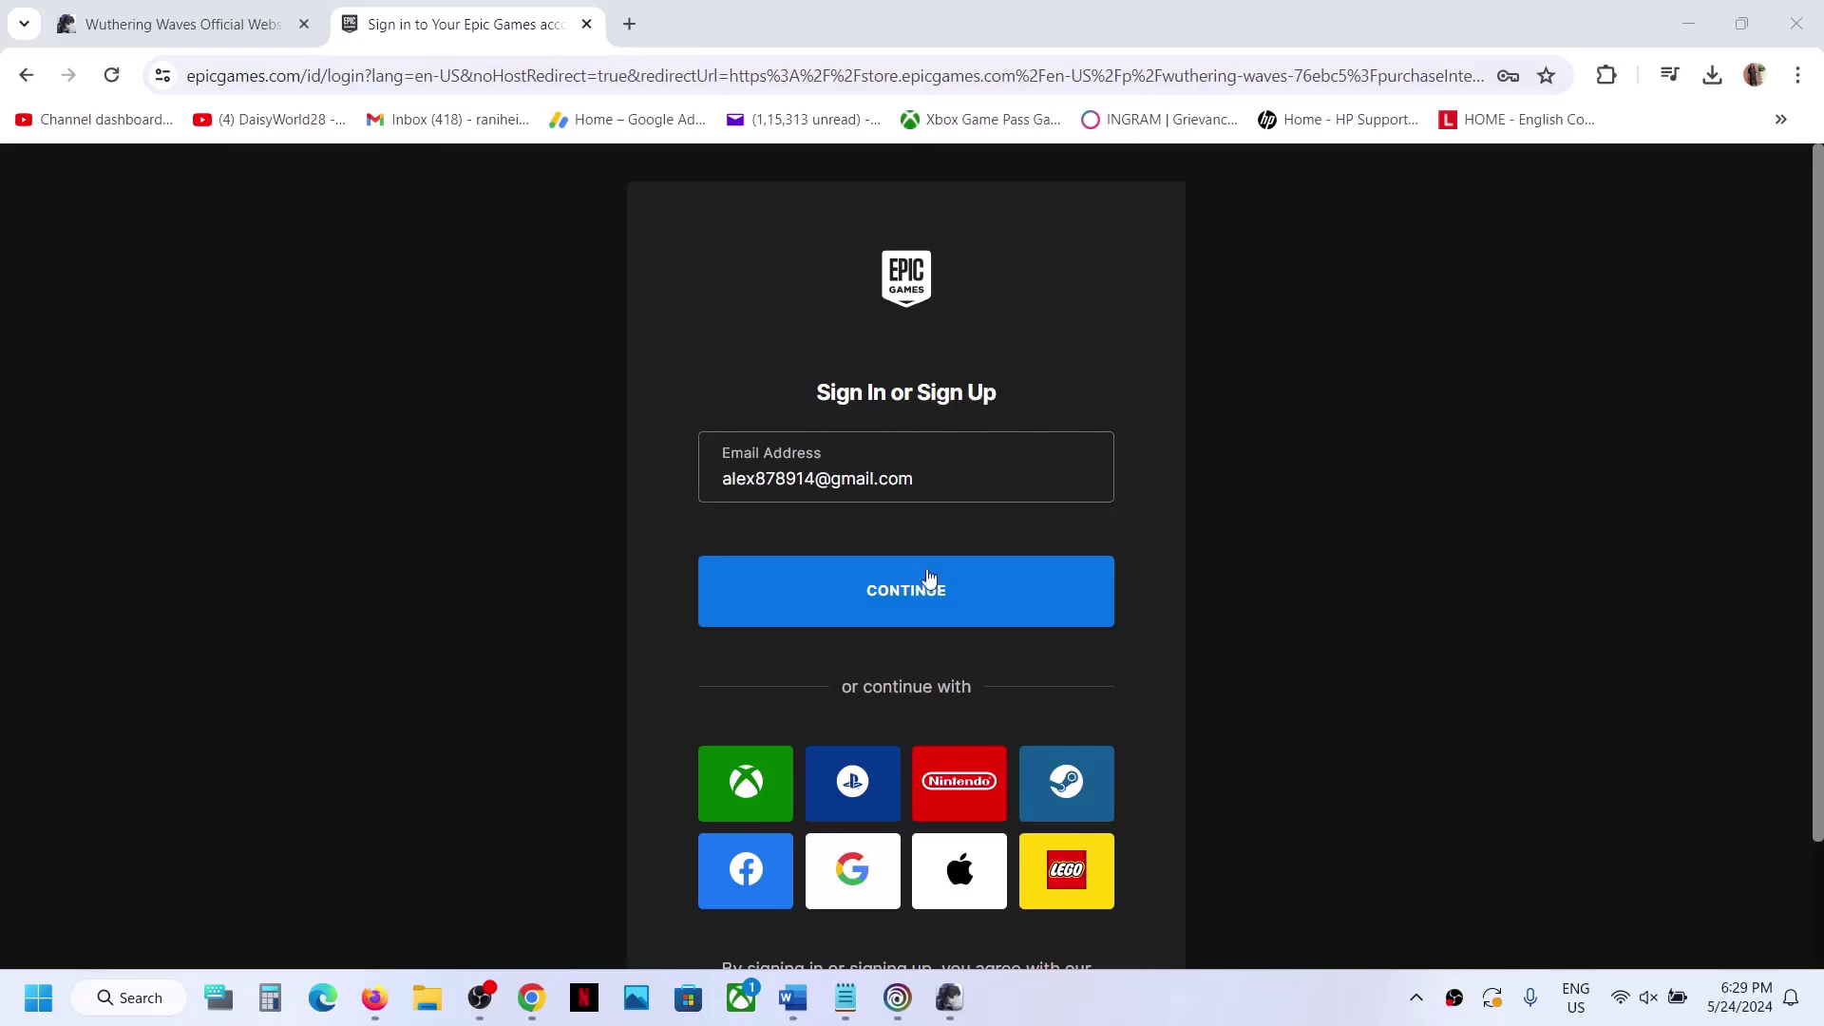
Sign in with the account e-mail and password, then pick the birth month on the date-of-birth form
click(902, 589)
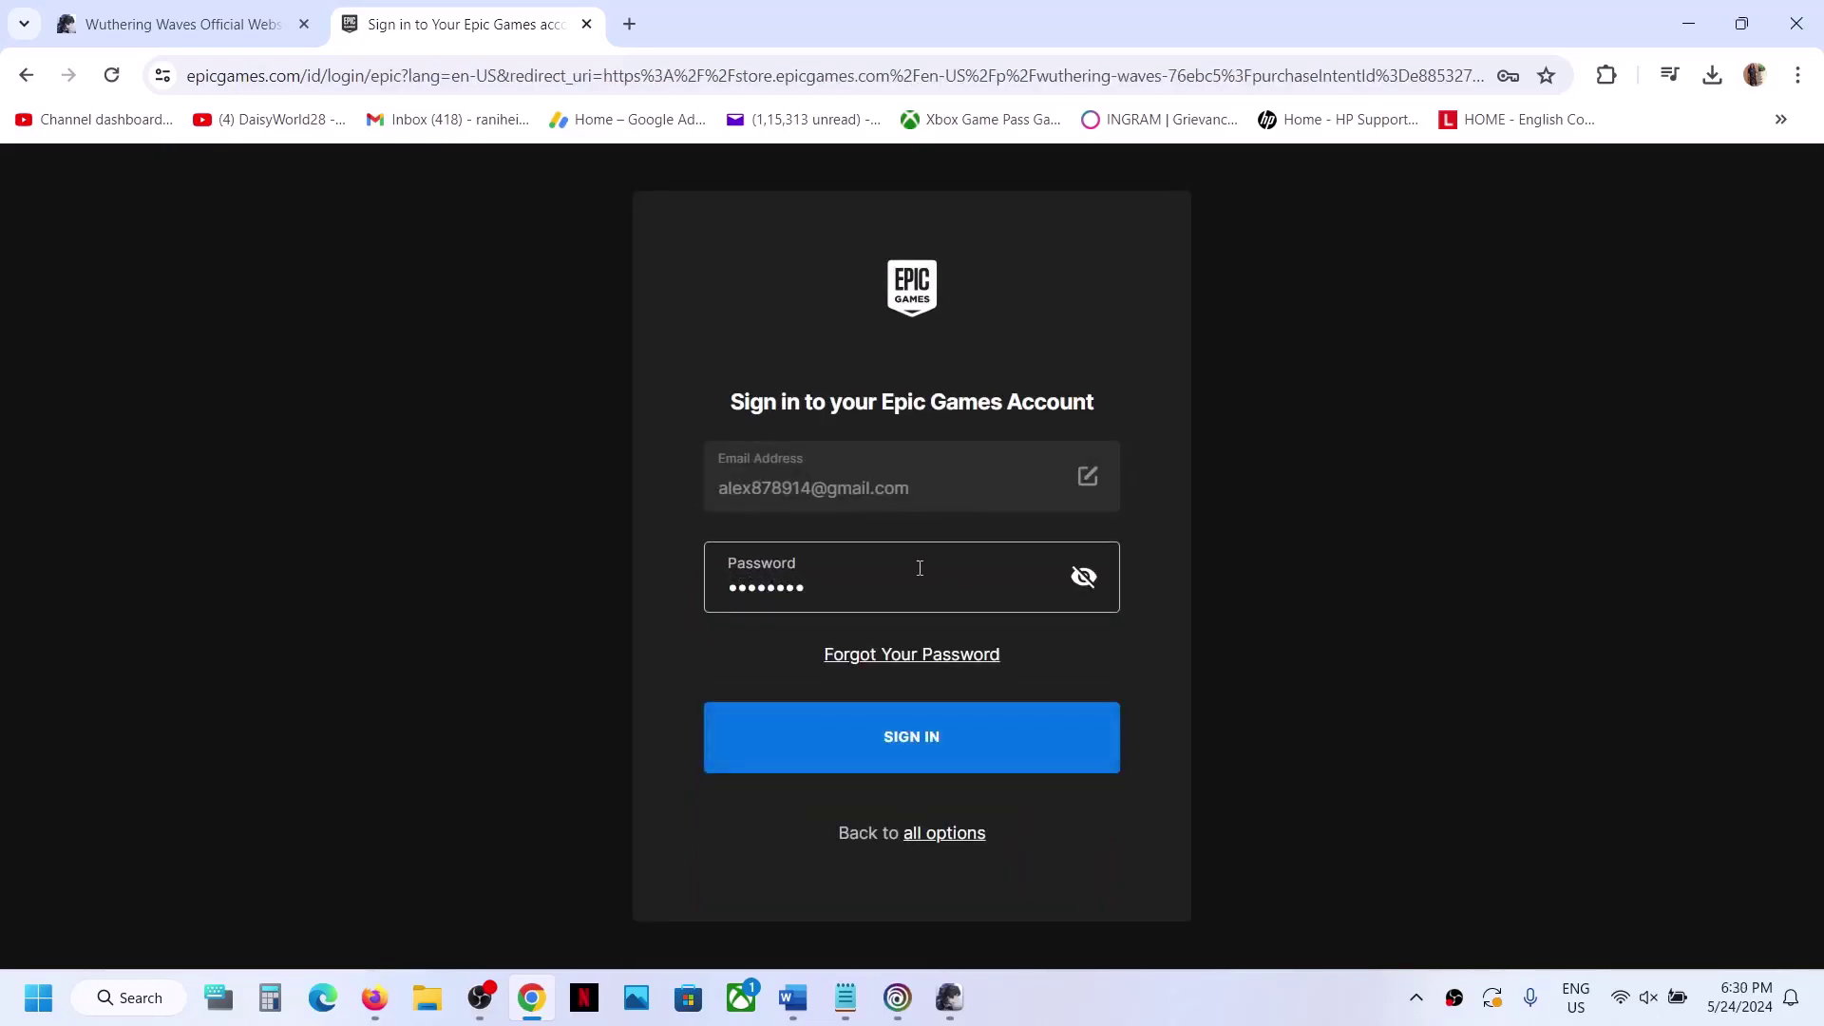
click(900, 738)
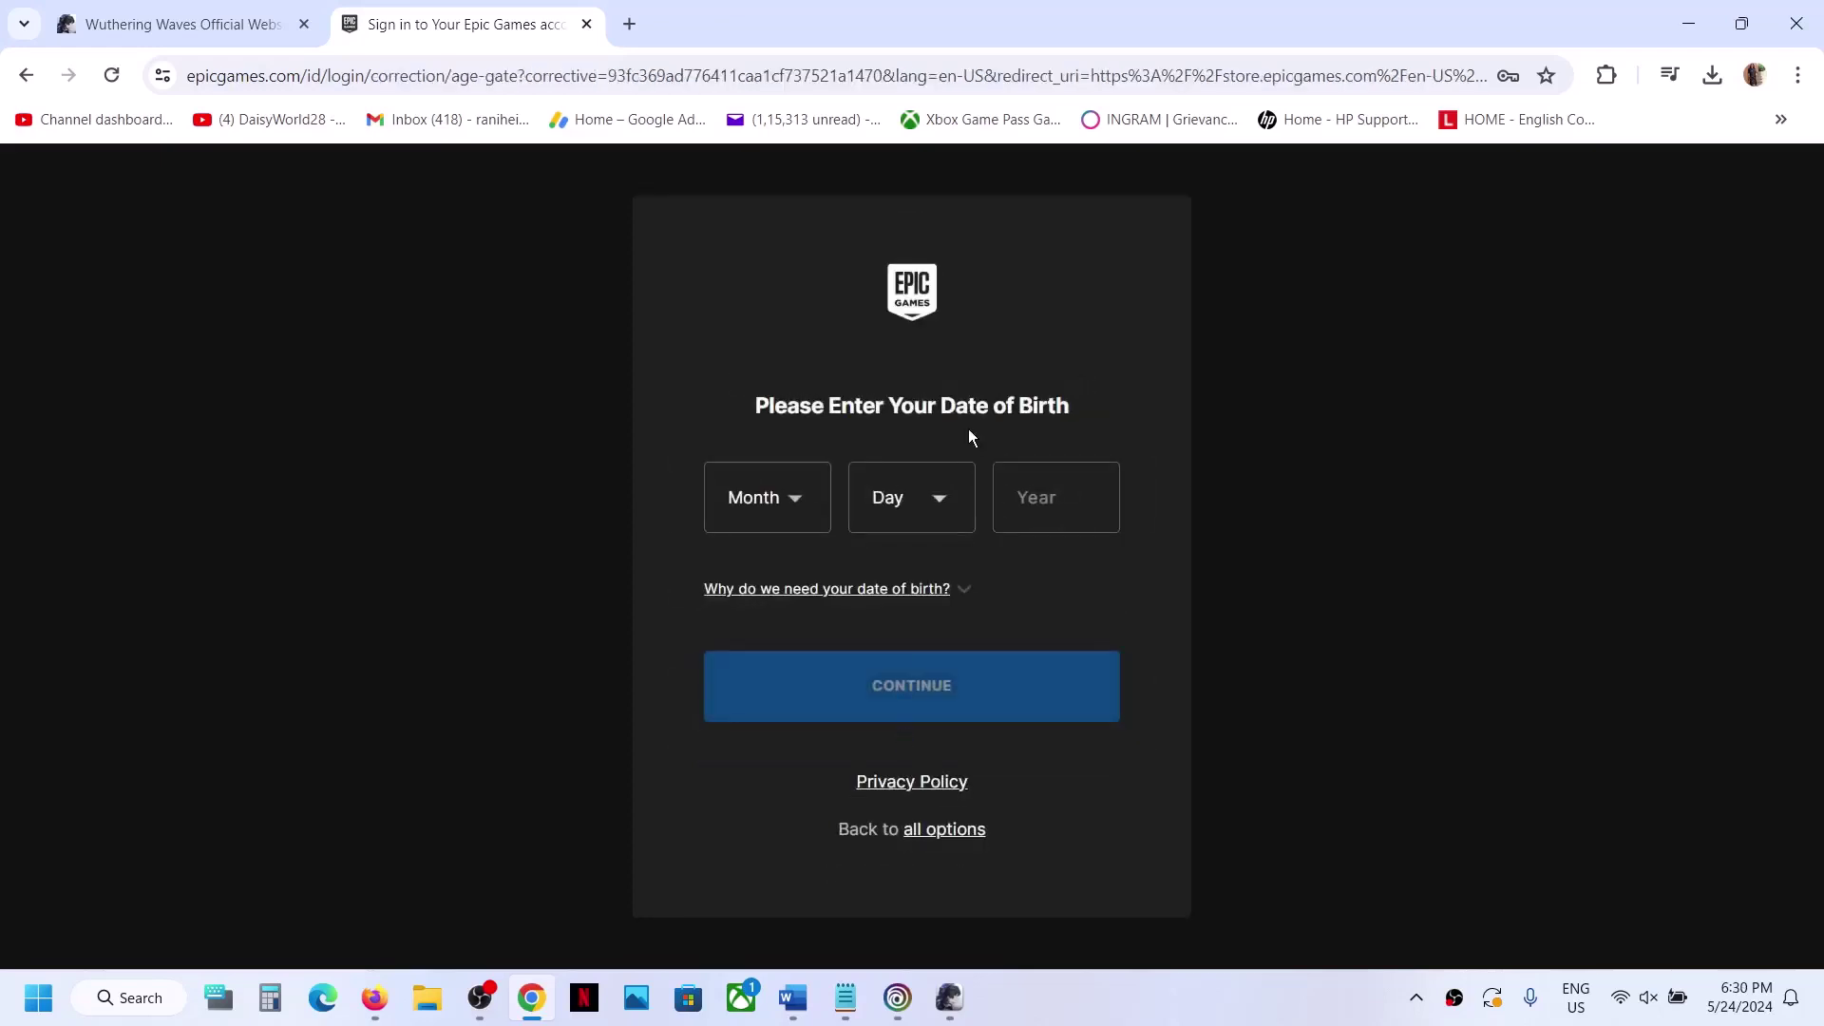
click(808, 505)
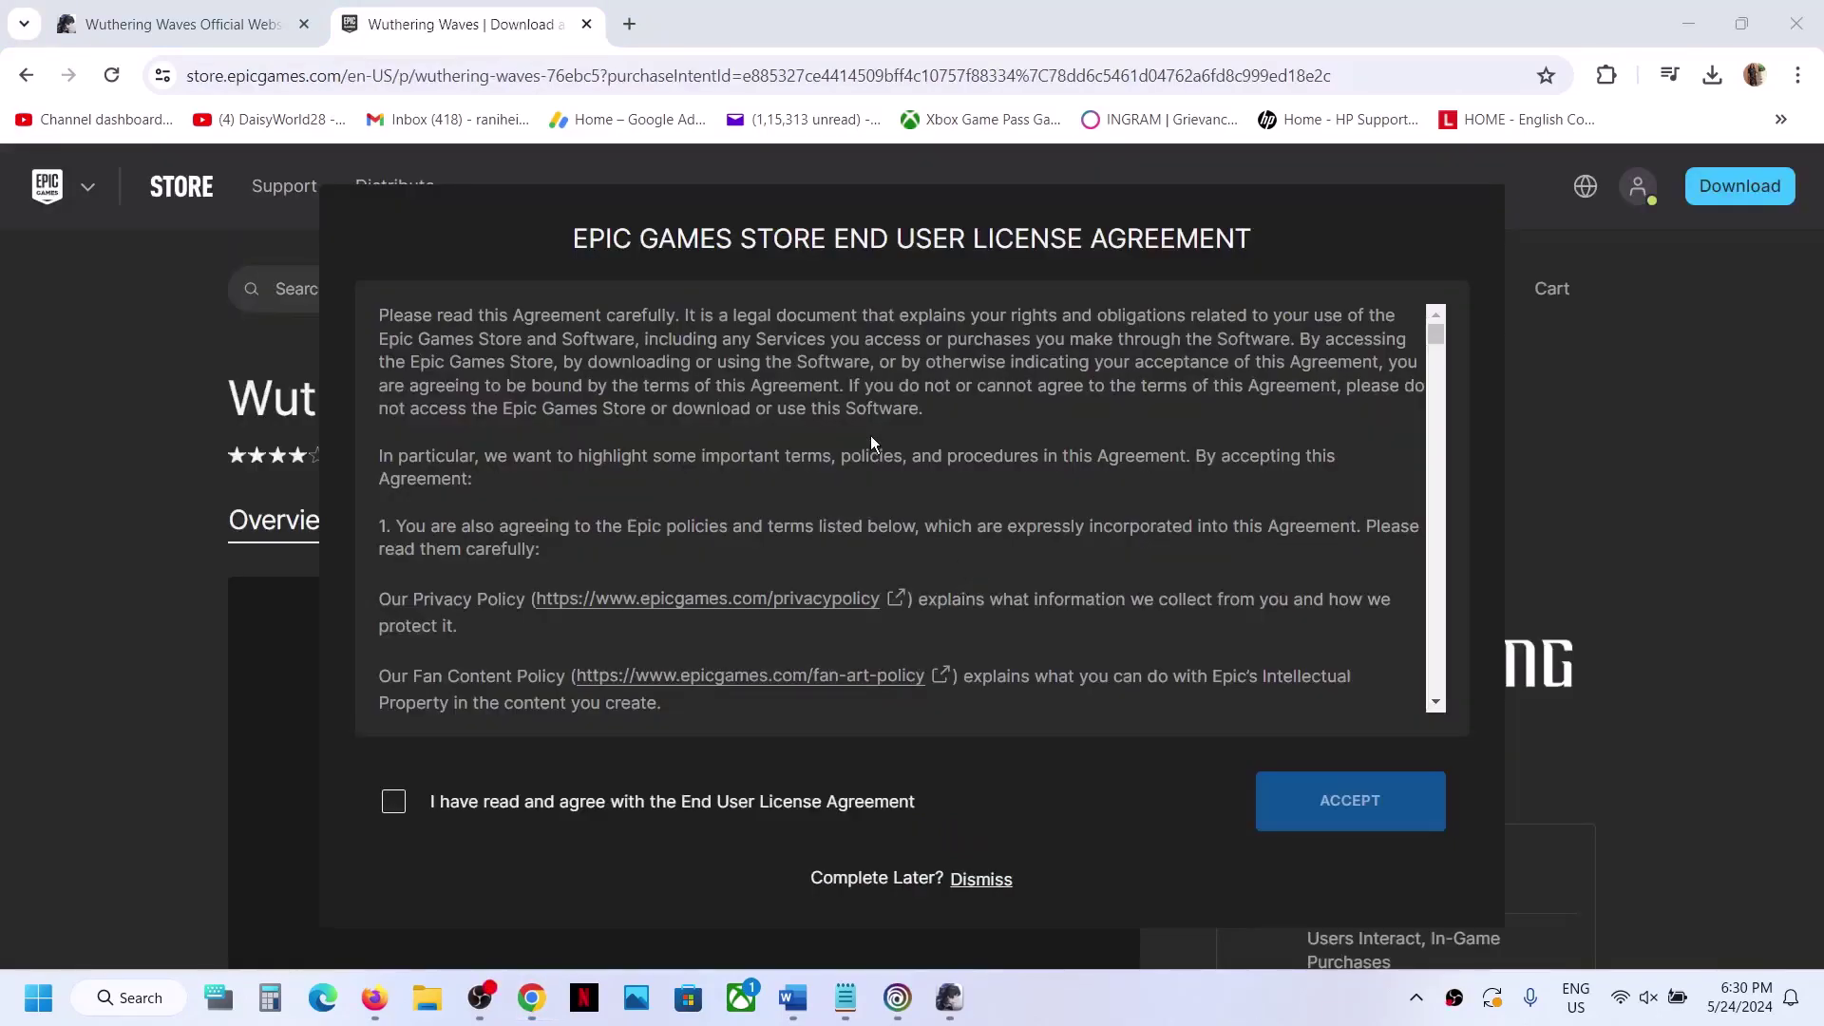
scroll(871, 442, down, 3)
Accept the EULA to complete the free order, then download EpicInstaller-15.17.1.msi and confirm it finished
click(391, 805)
click(1364, 803)
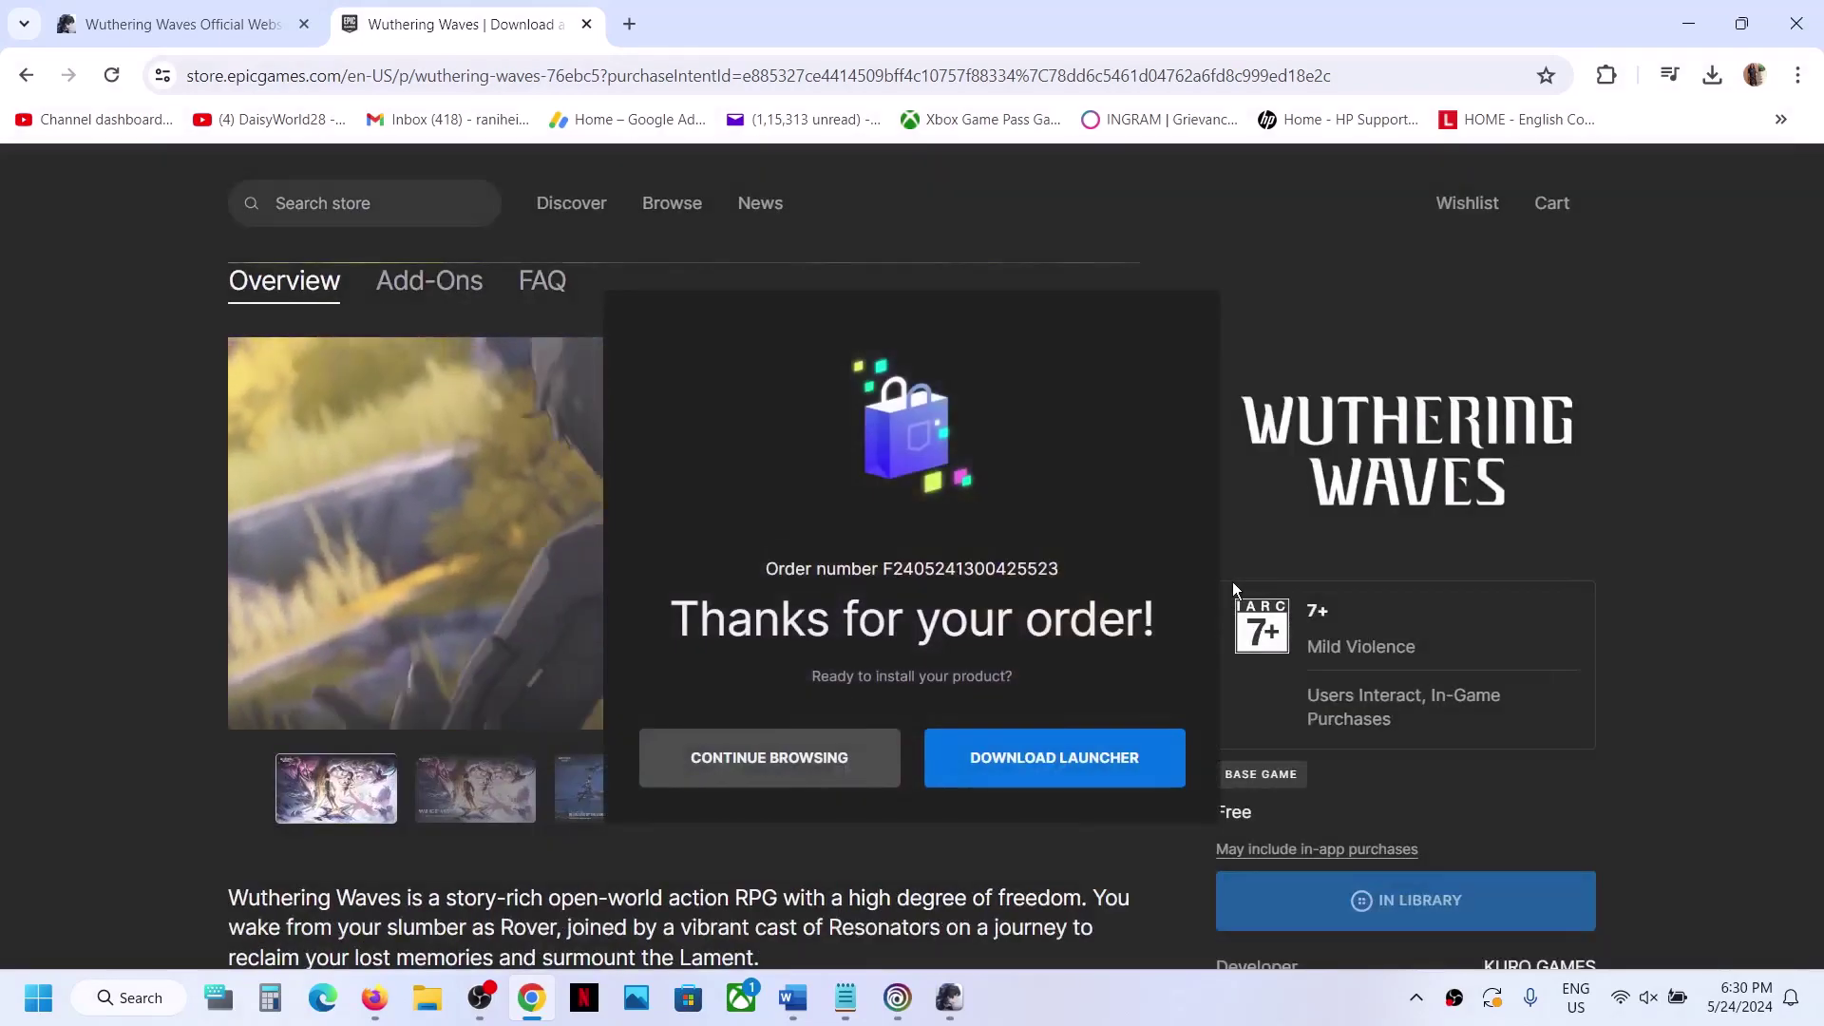
click(1052, 758)
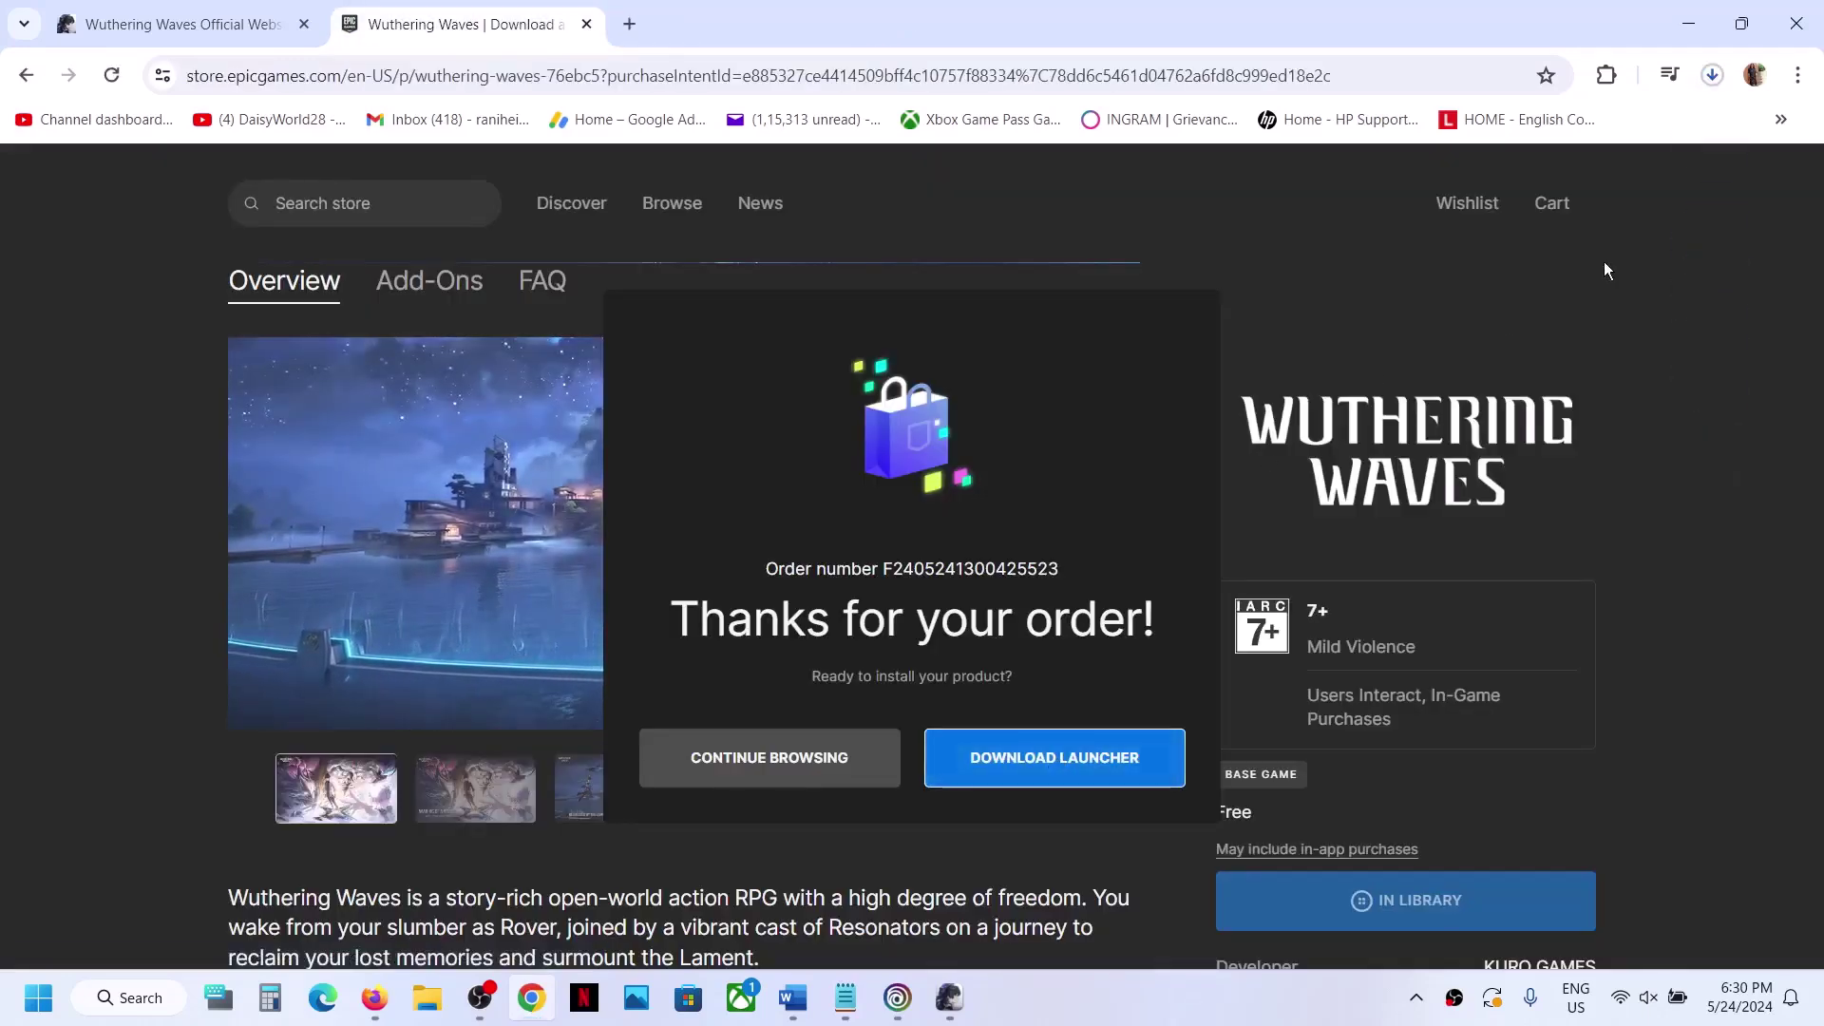
click(1712, 75)
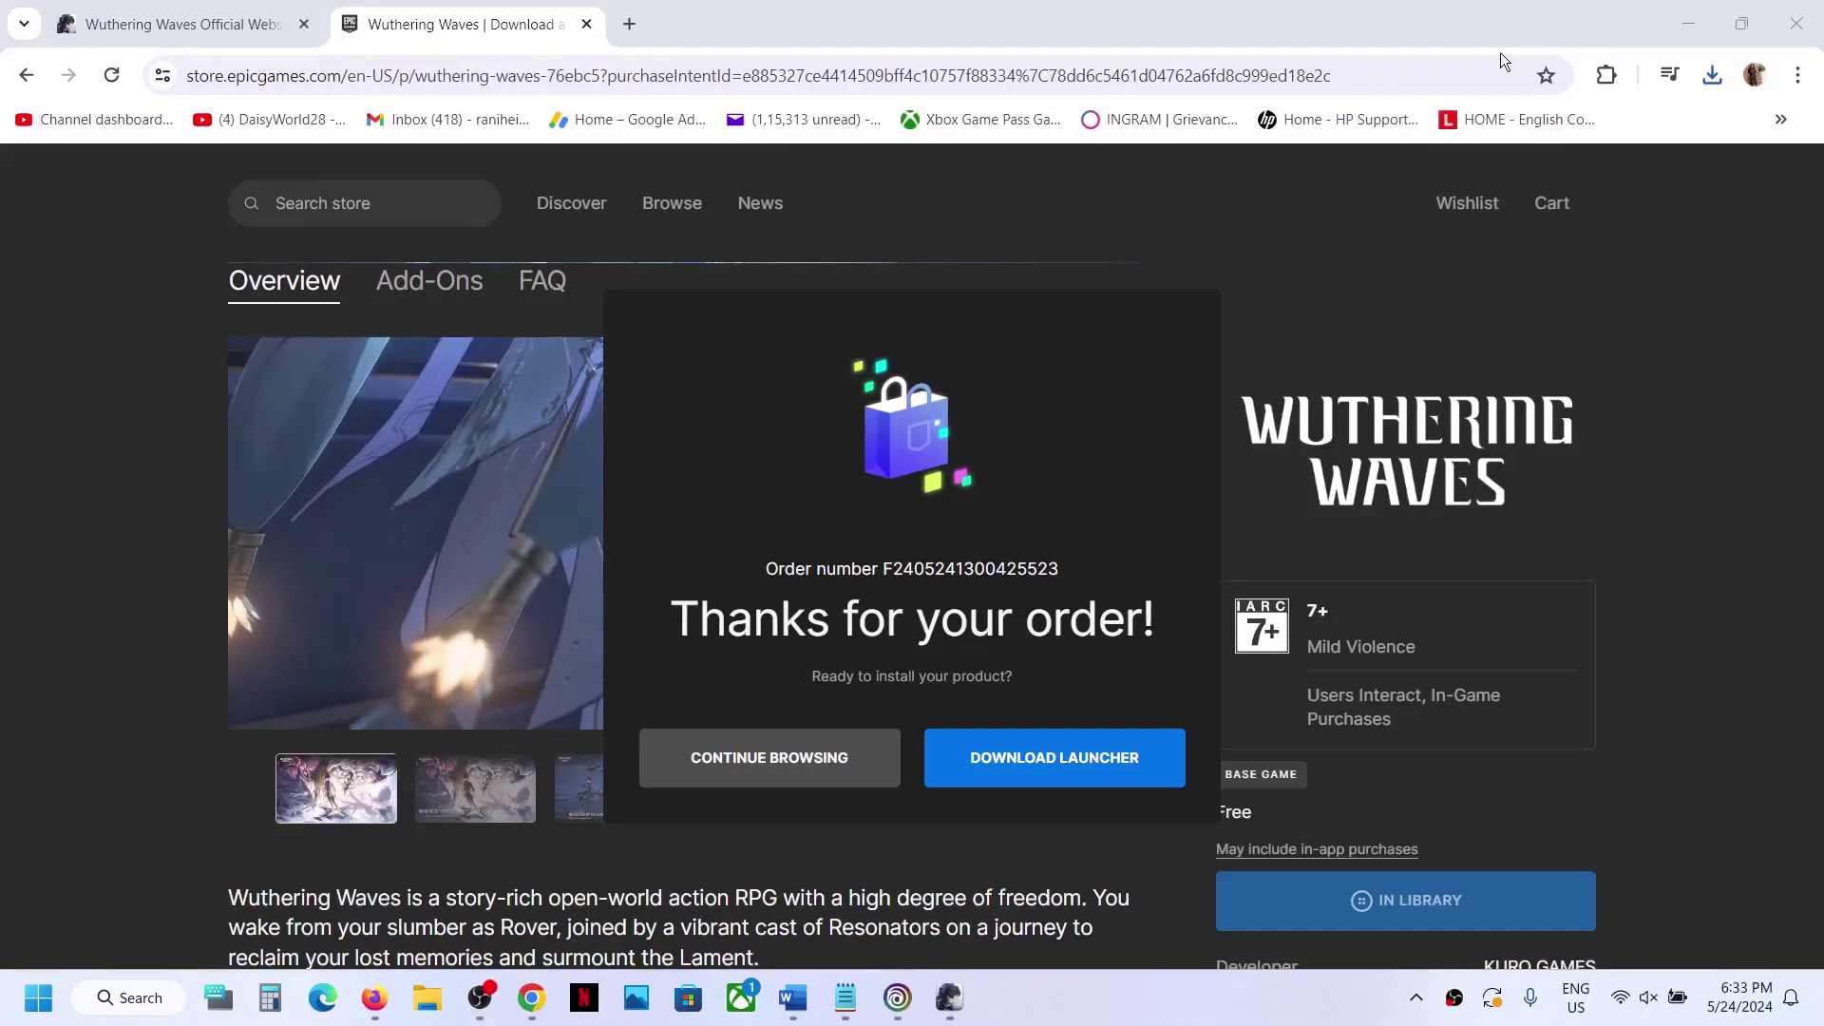
click(1712, 75)
Run EpicInstaller-15.17.1.msi and install into the default folder, approving the User Account Control prompt
click(1480, 190)
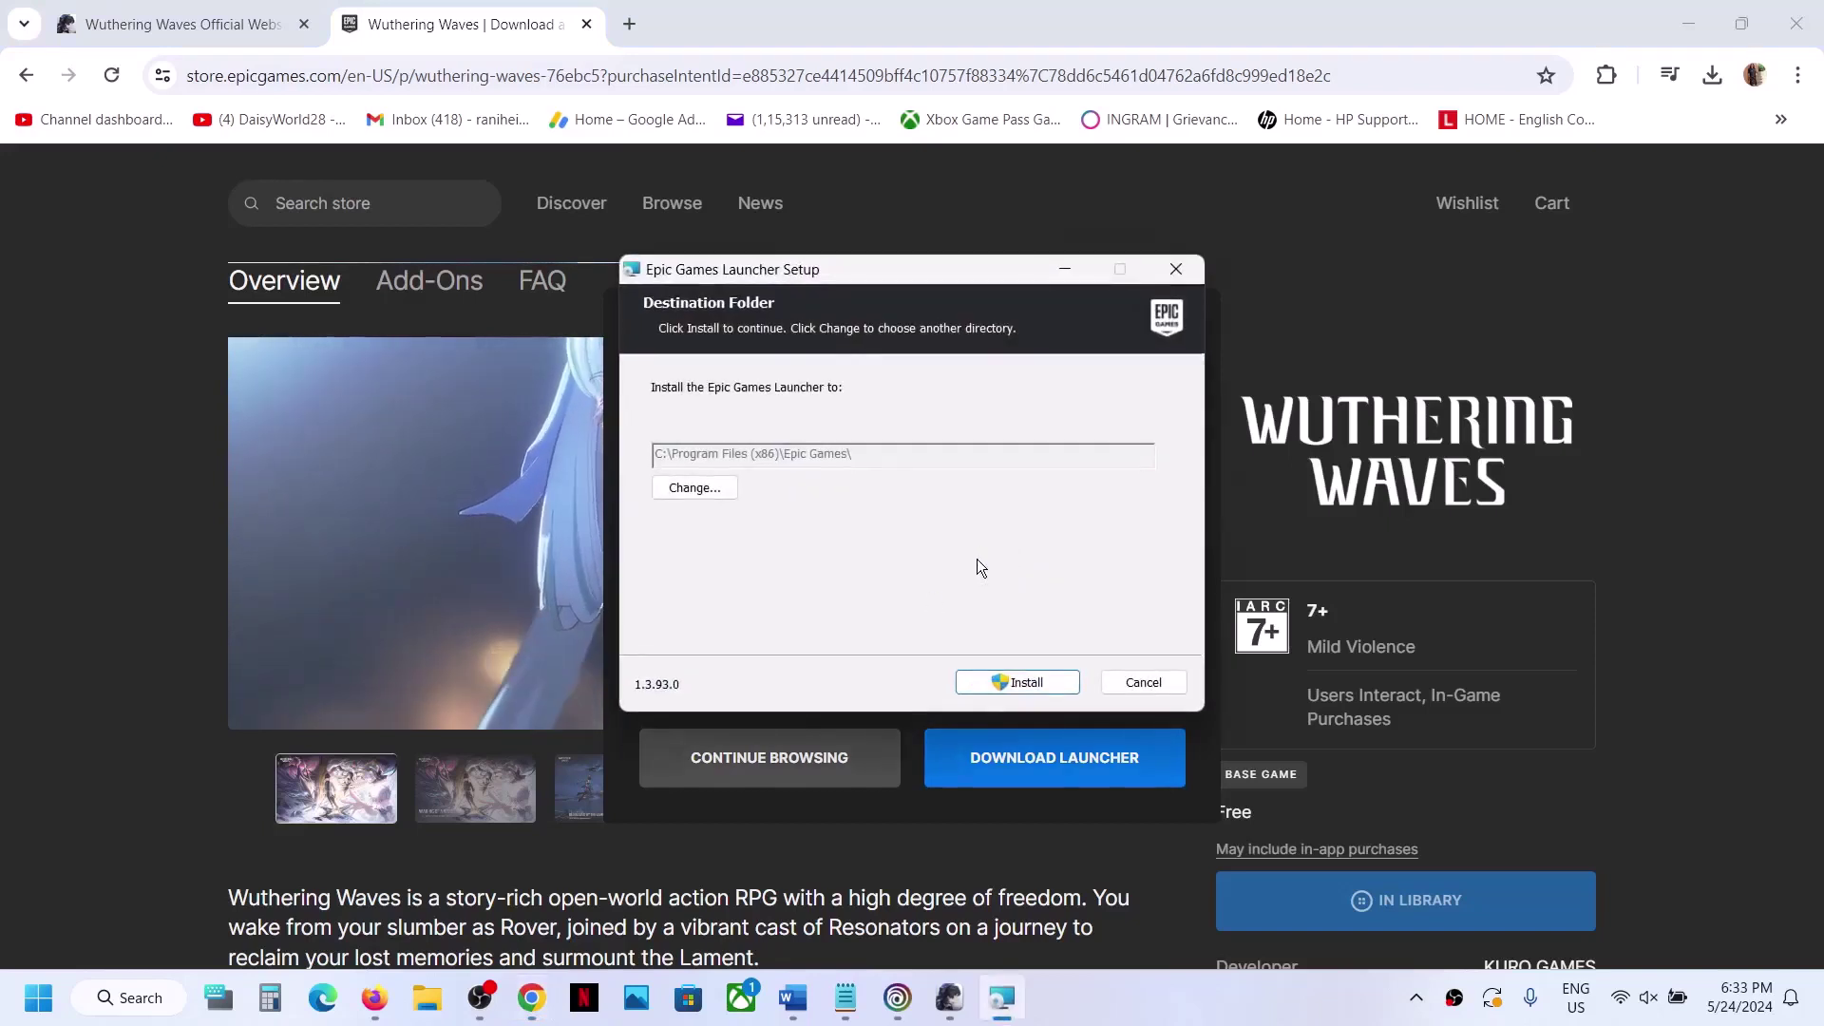
click(1001, 684)
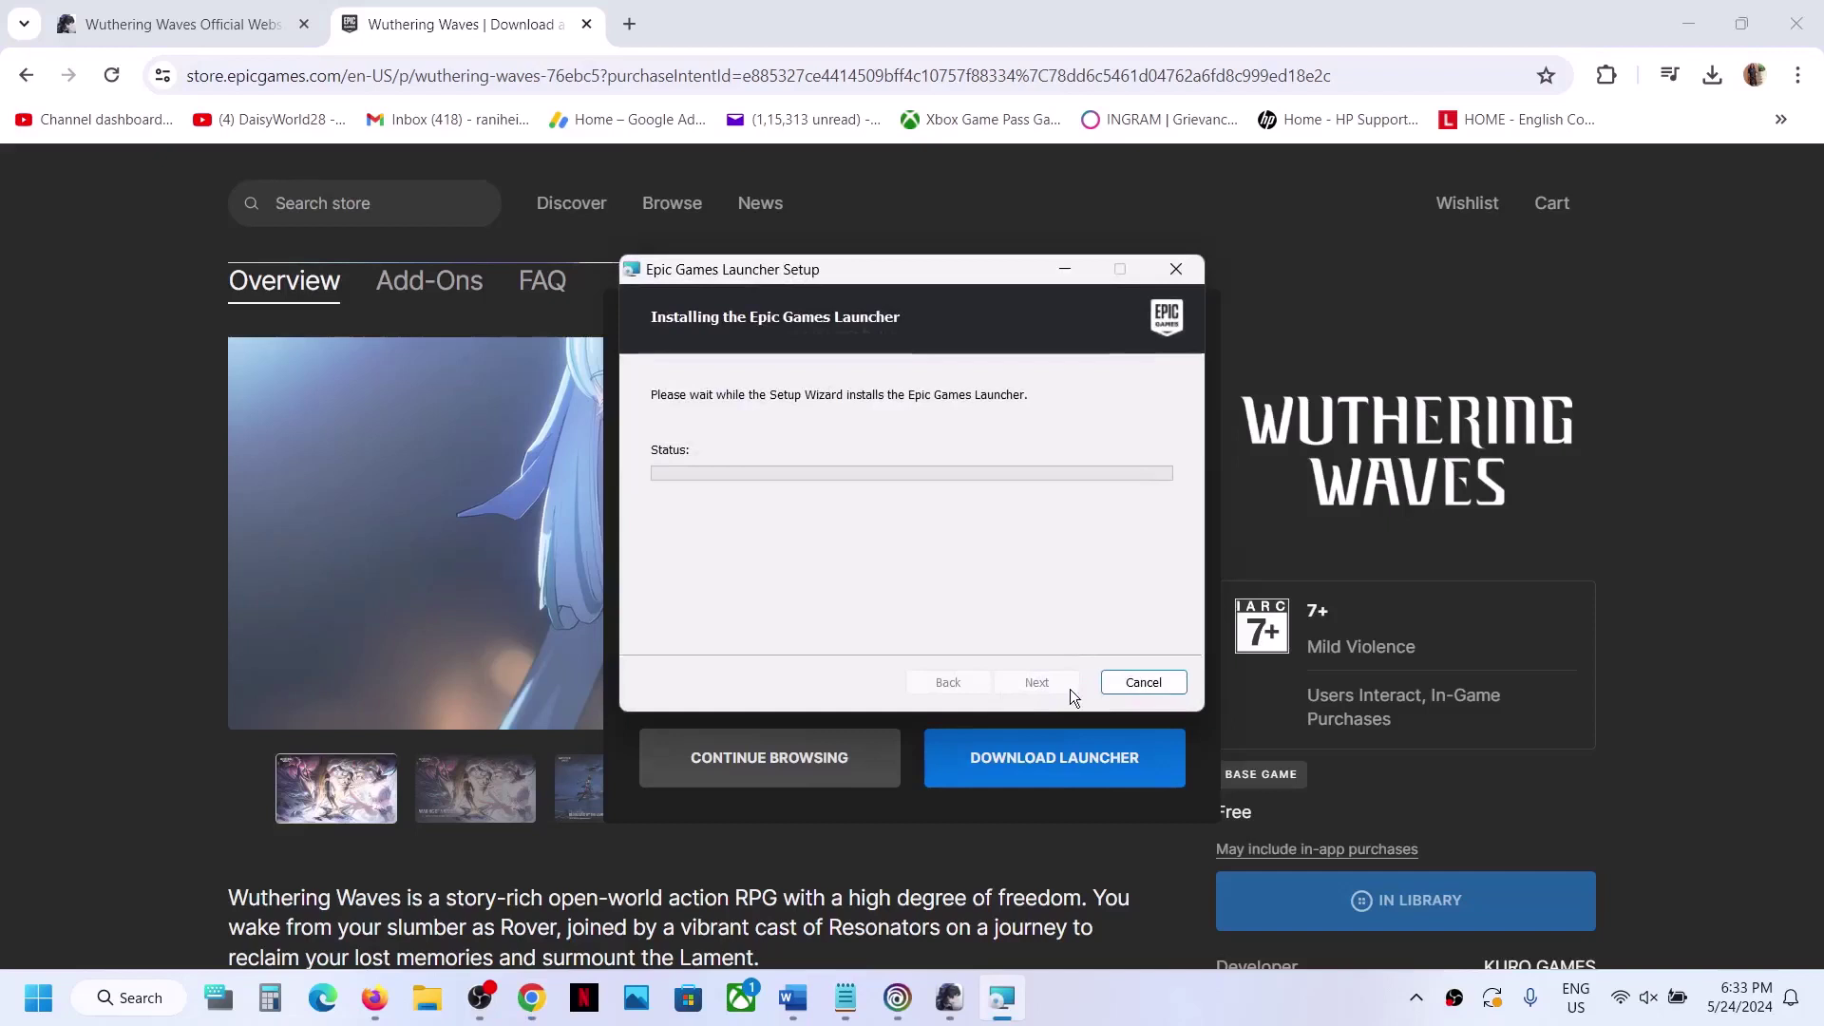
click(851, 669)
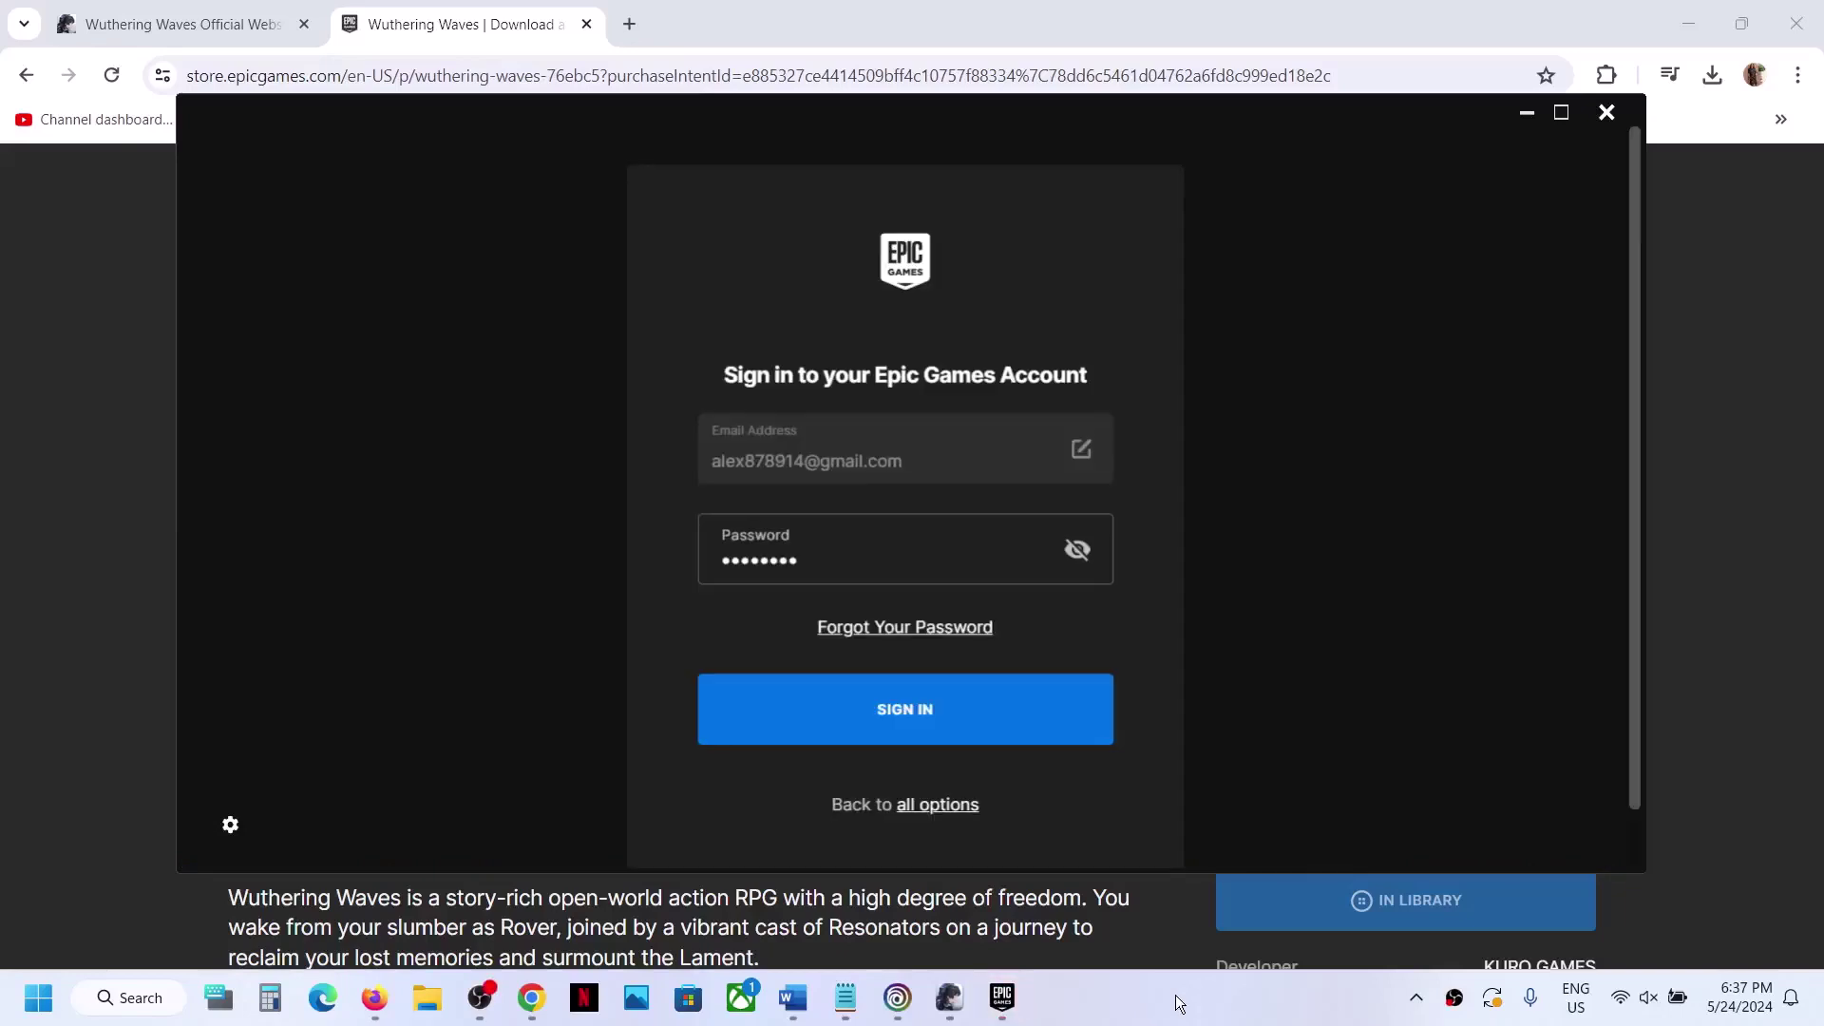
Sign in, confirm the contact e-mail, maximize the window, and dismiss the PLAY NOW notice
click(925, 721)
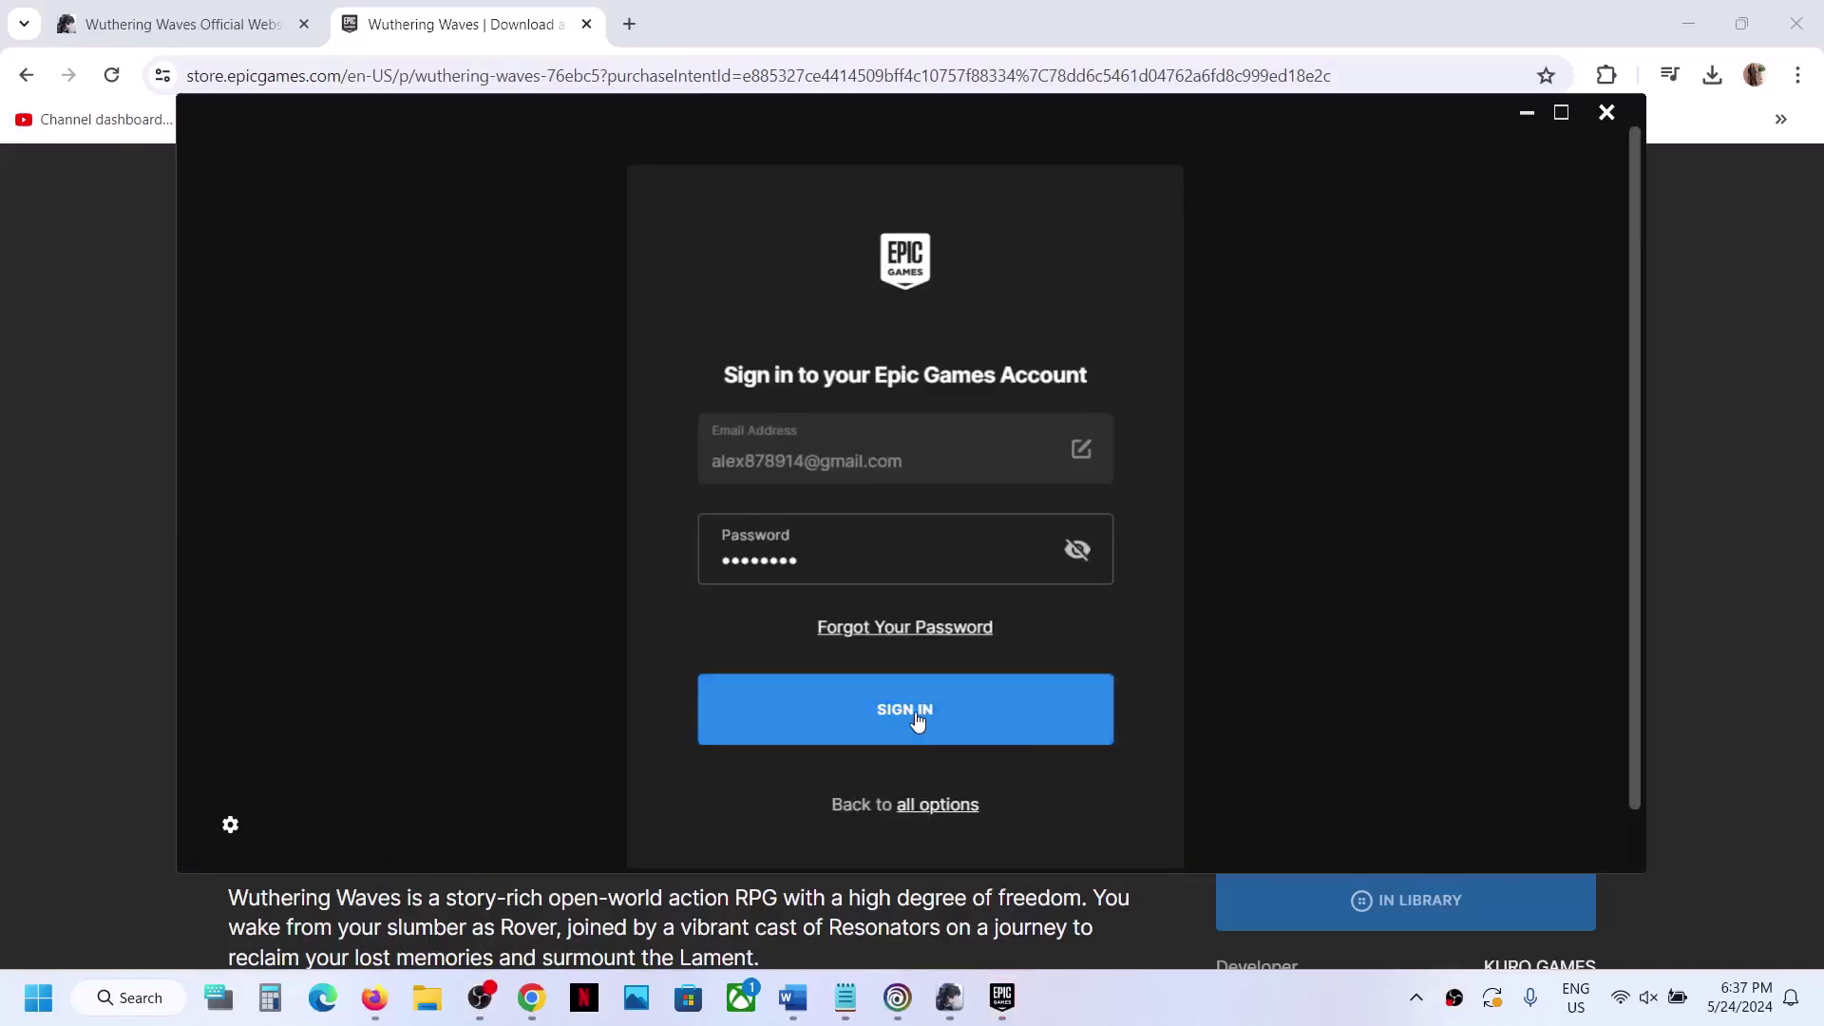
click(915, 711)
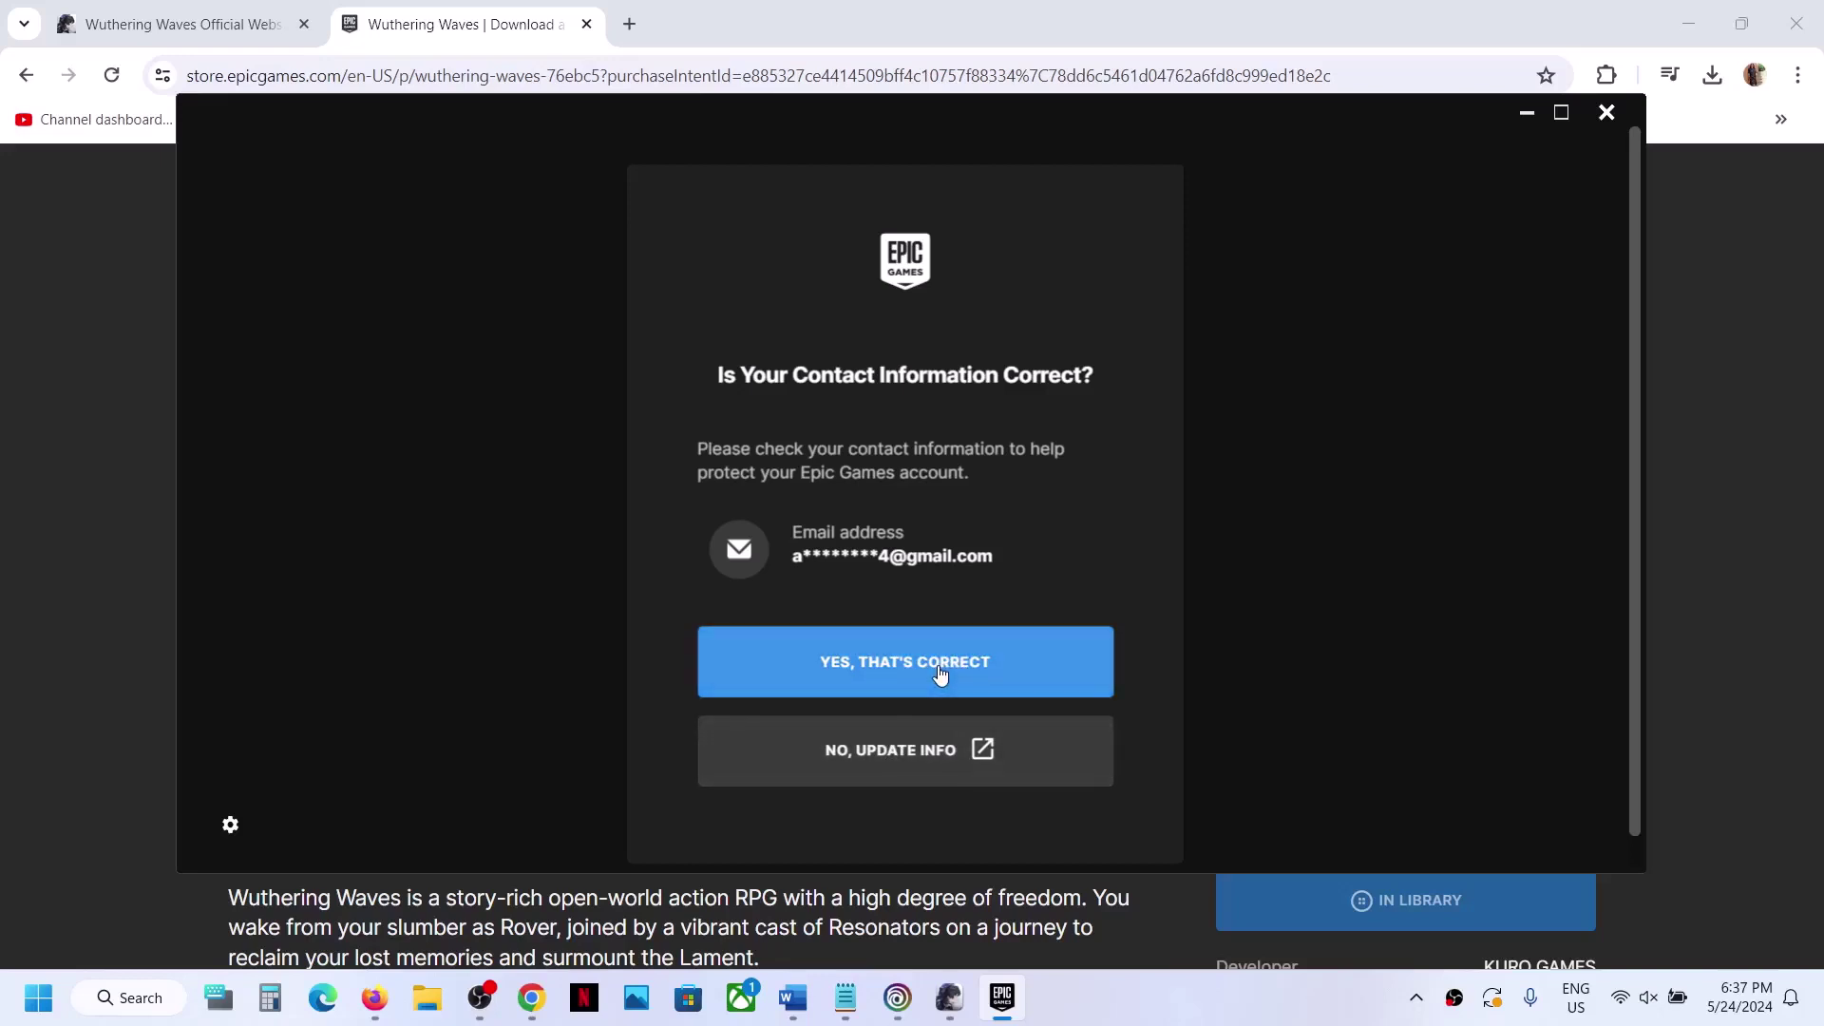
click(939, 680)
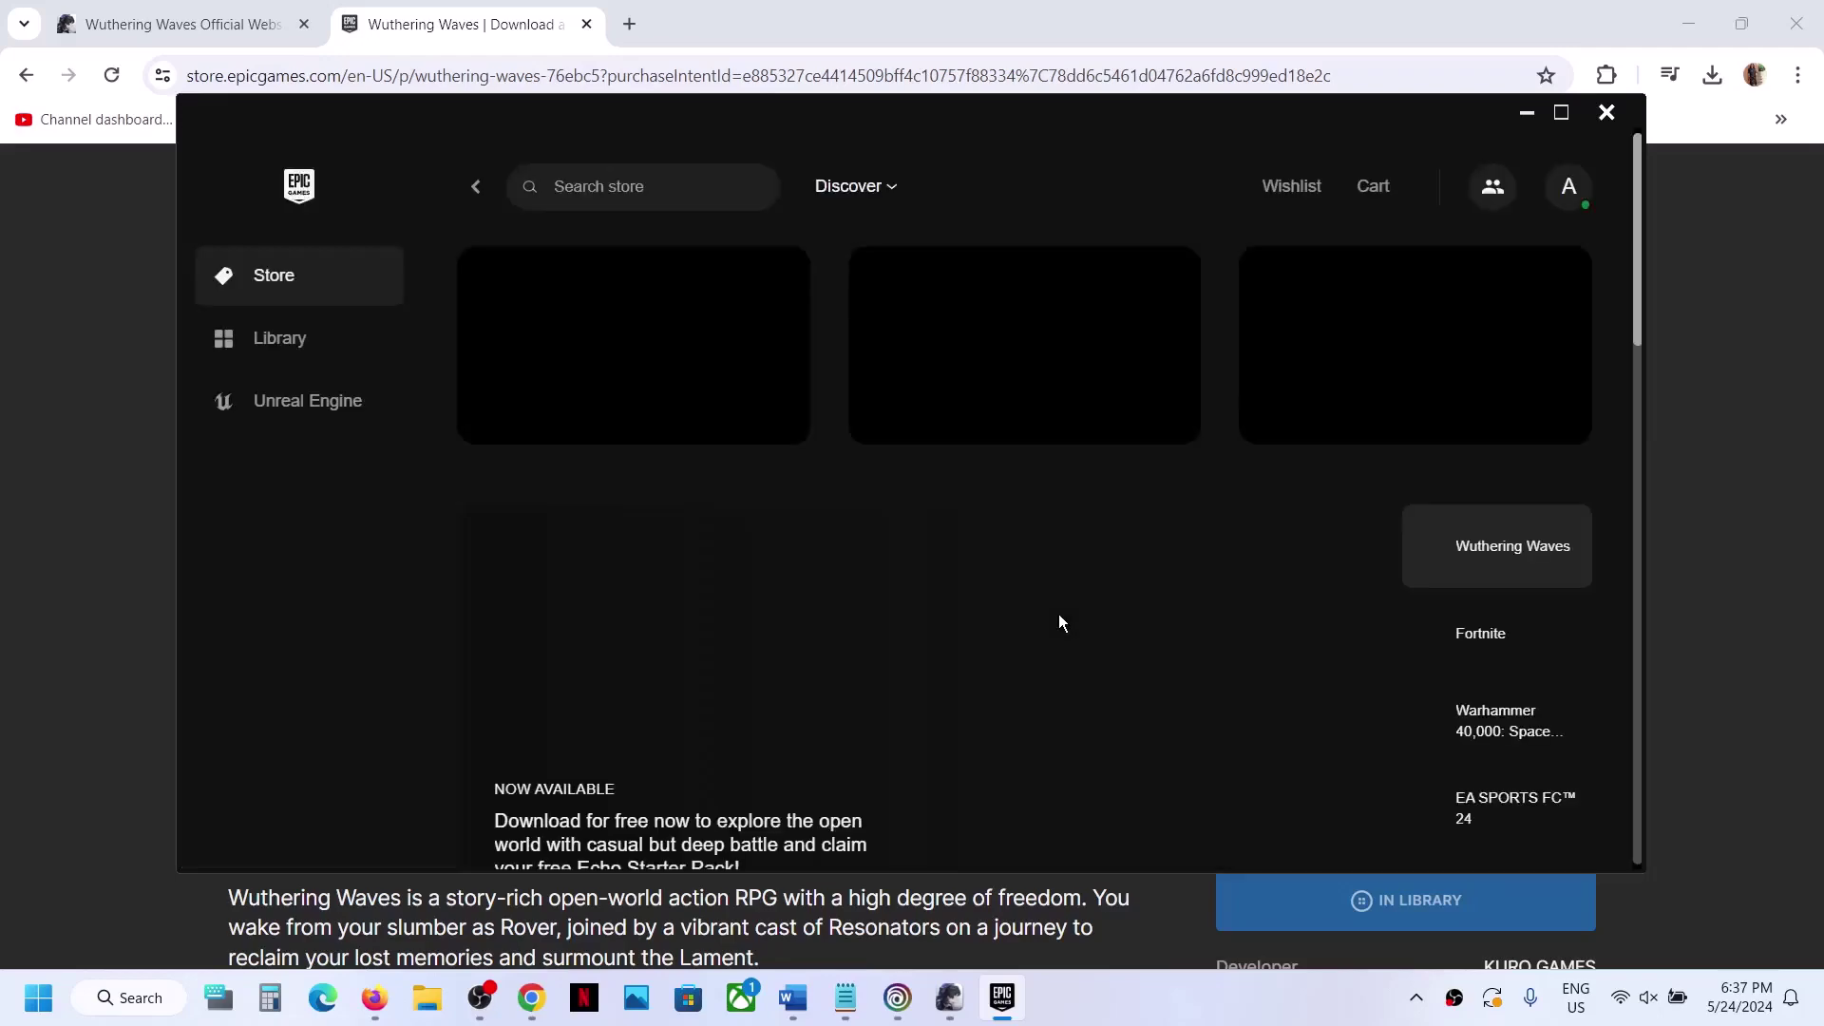
click(1560, 112)
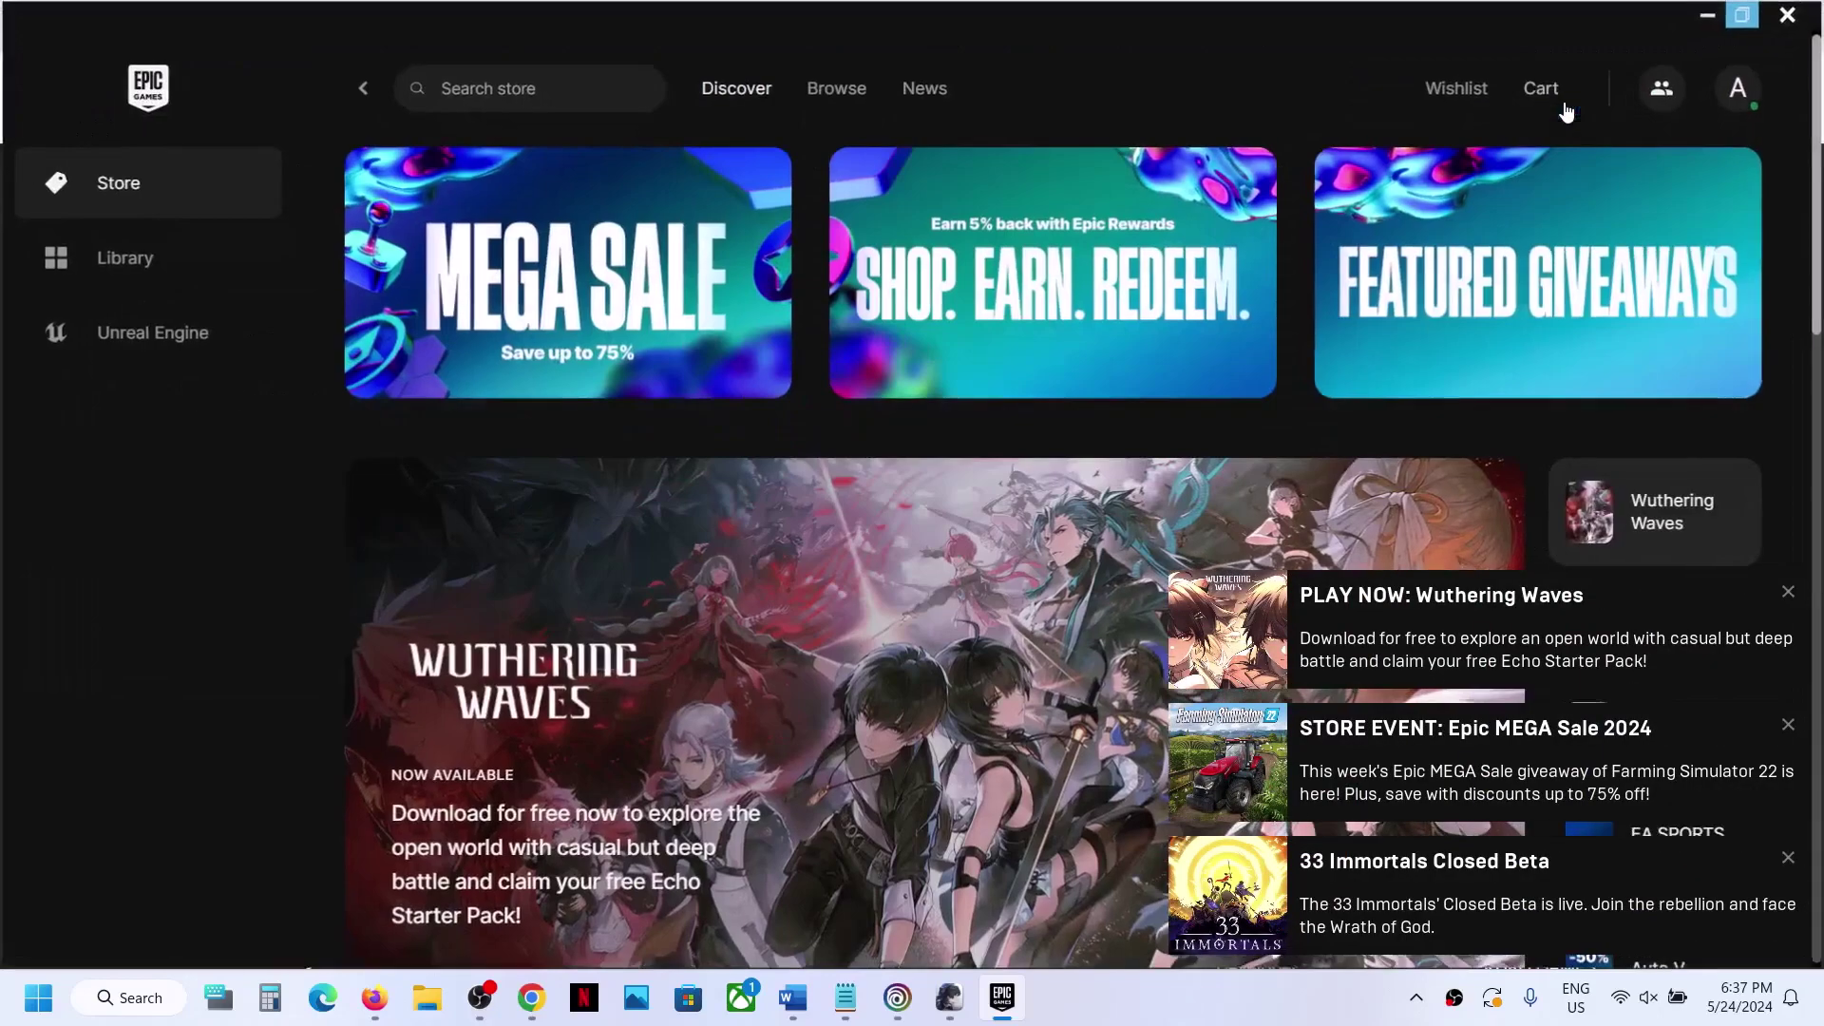
click(1789, 595)
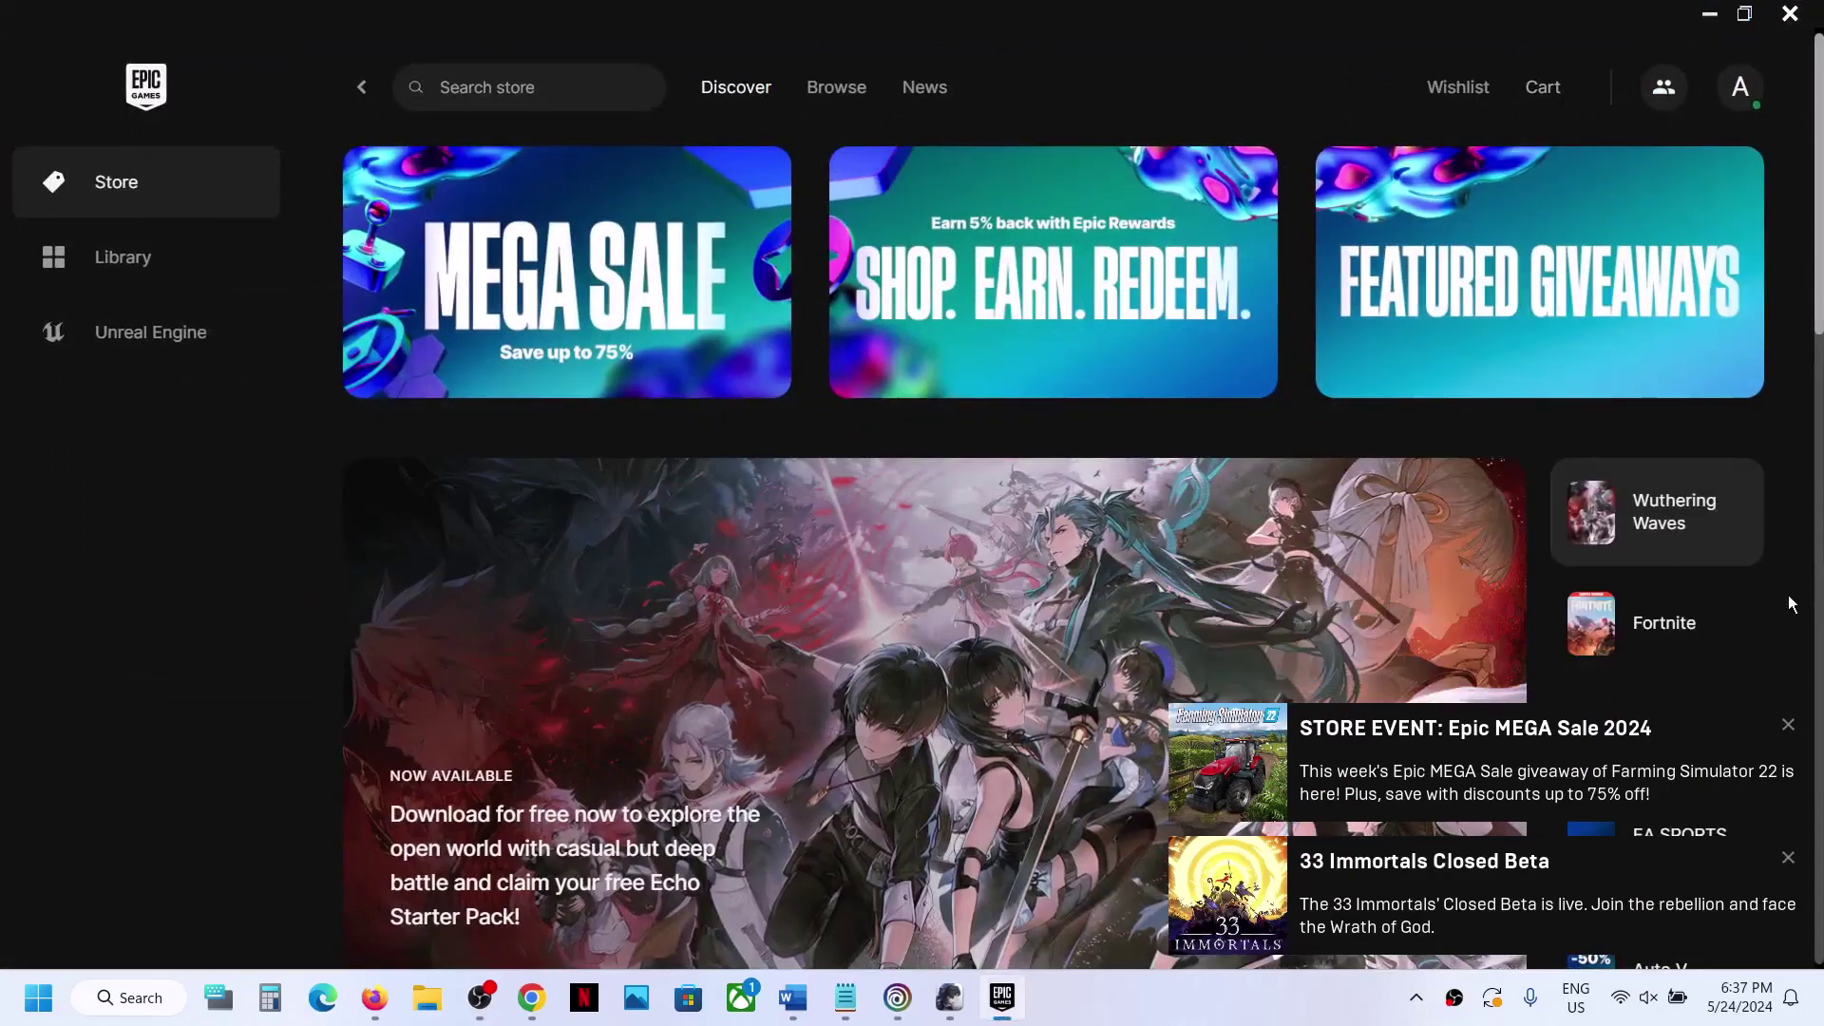
Dismiss the MEGA Sale notice and scroll the Library down to the Wuthering Waves tile
click(1789, 727)
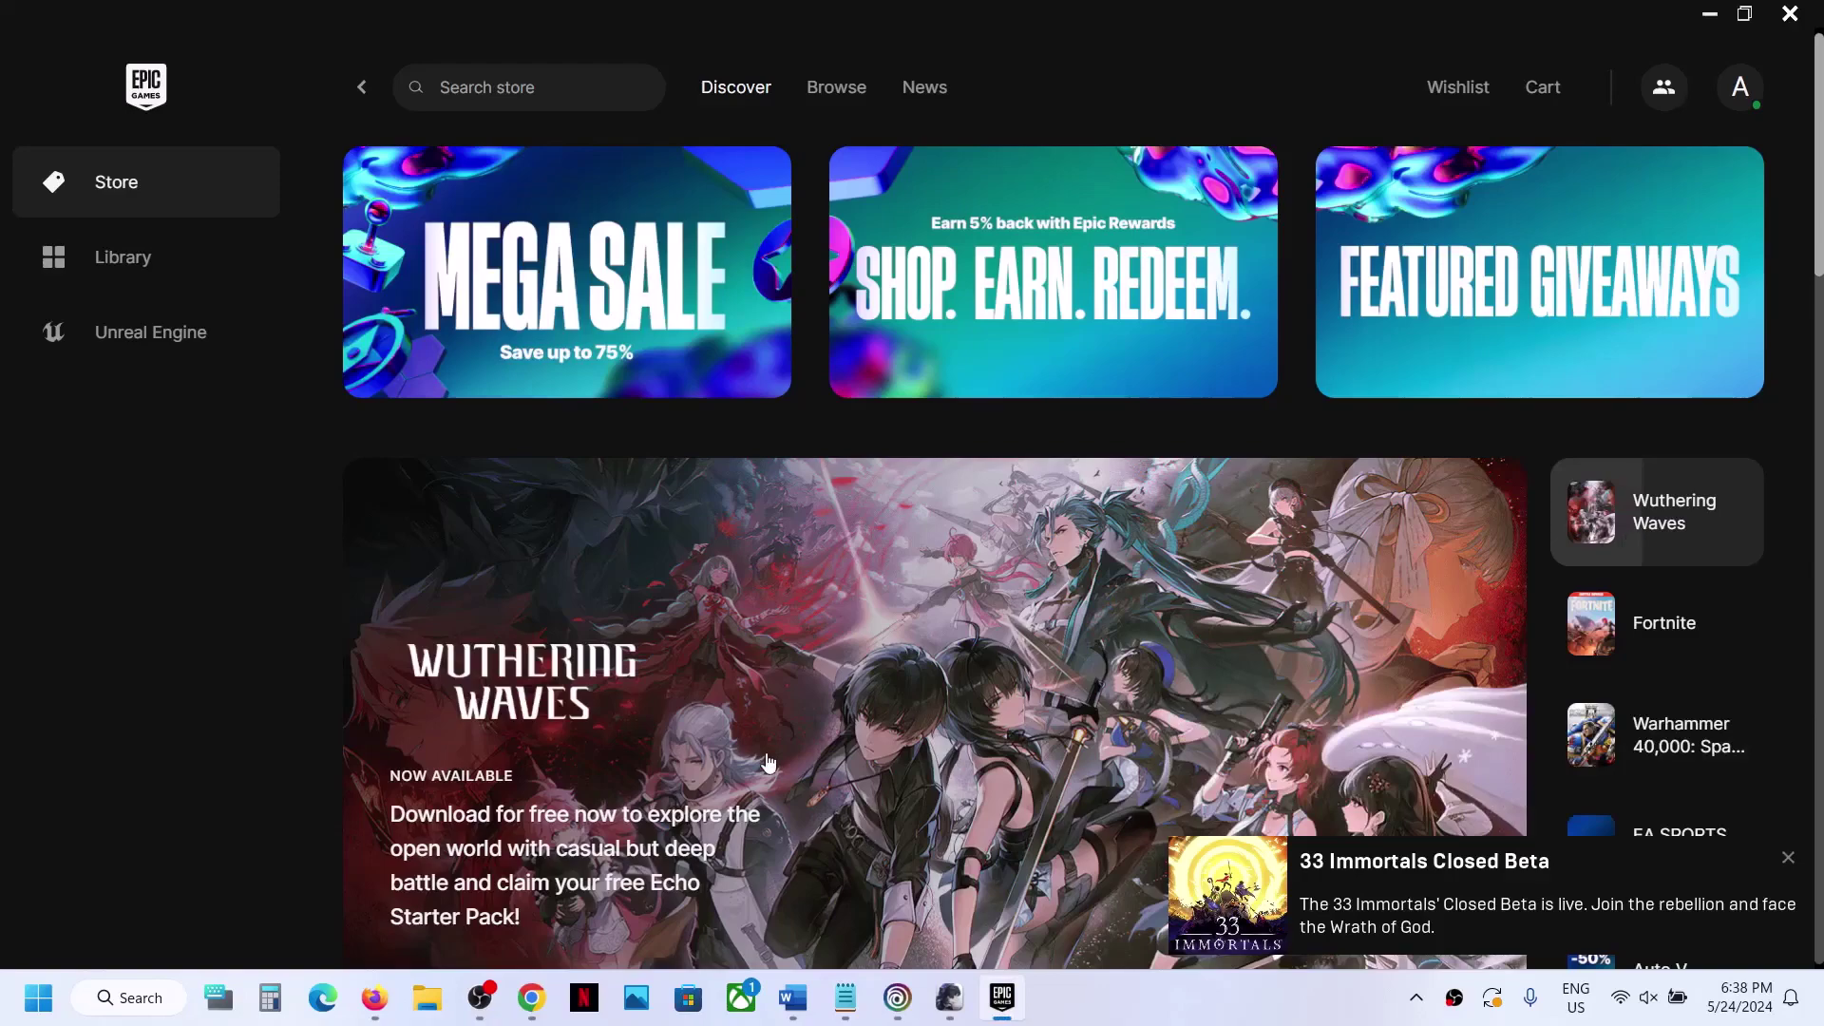
click(154, 275)
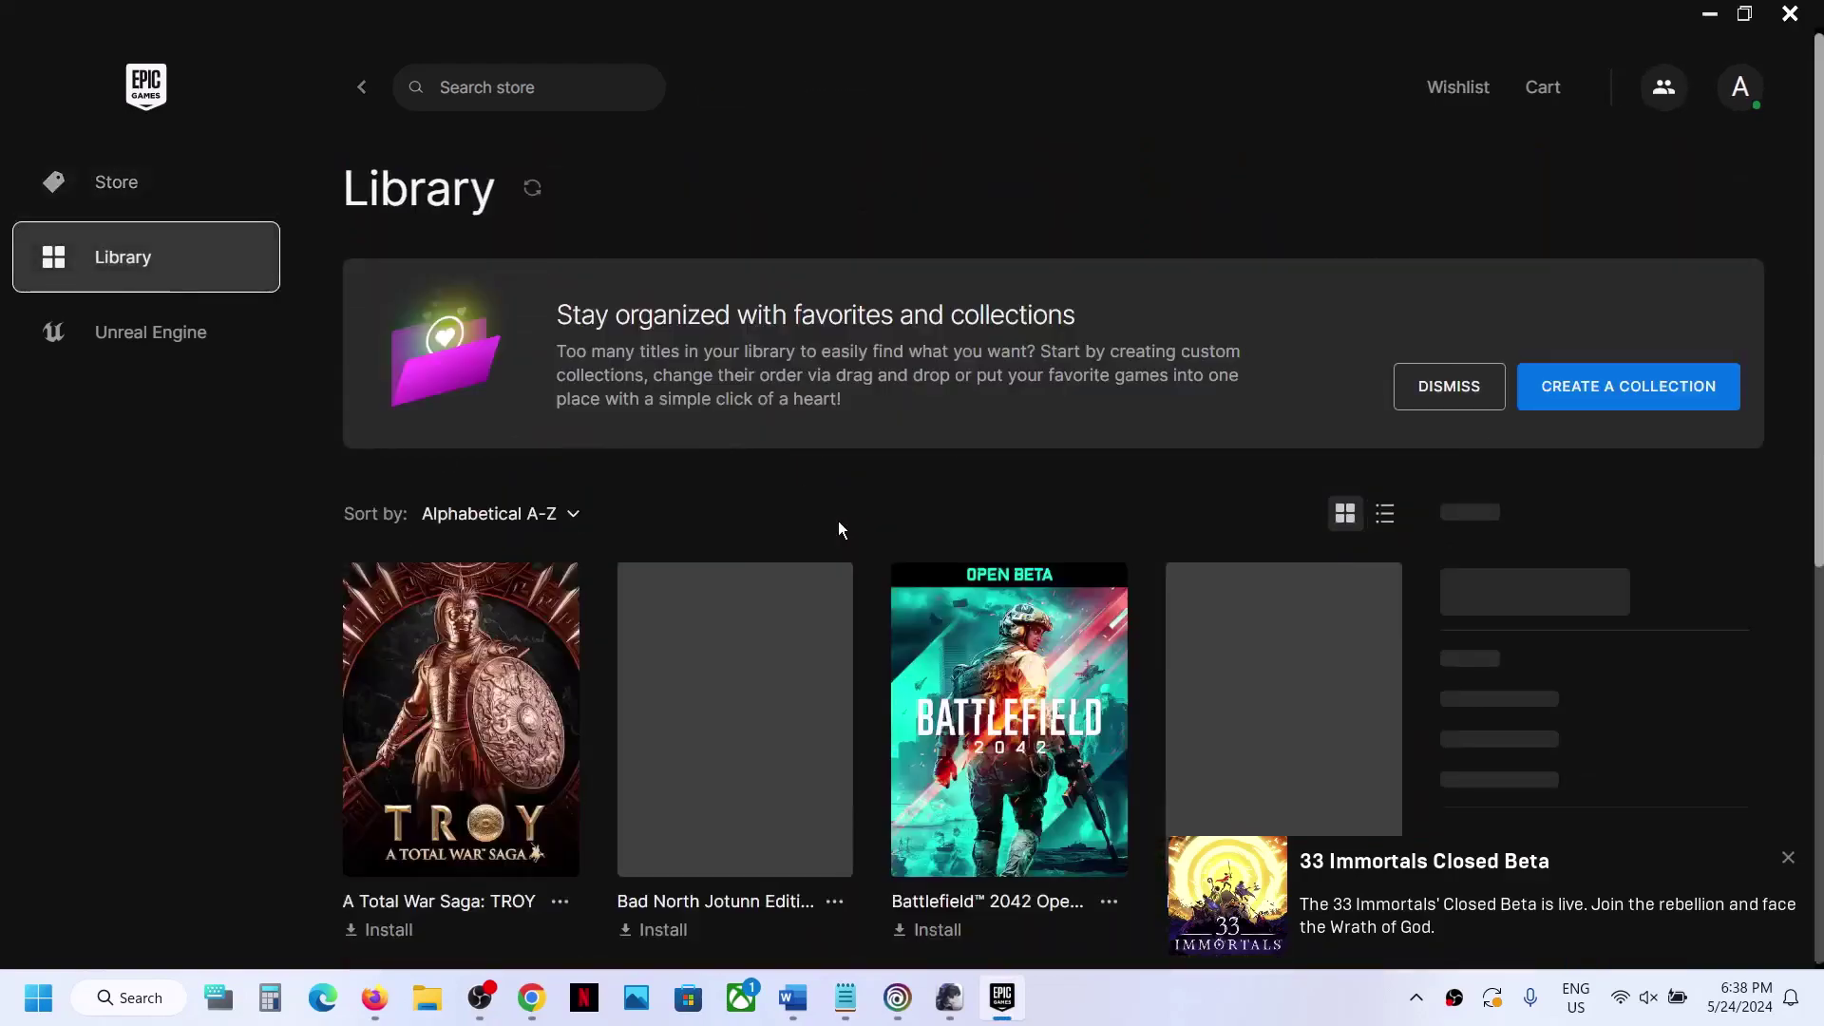
scroll(759, 547, down, 5)
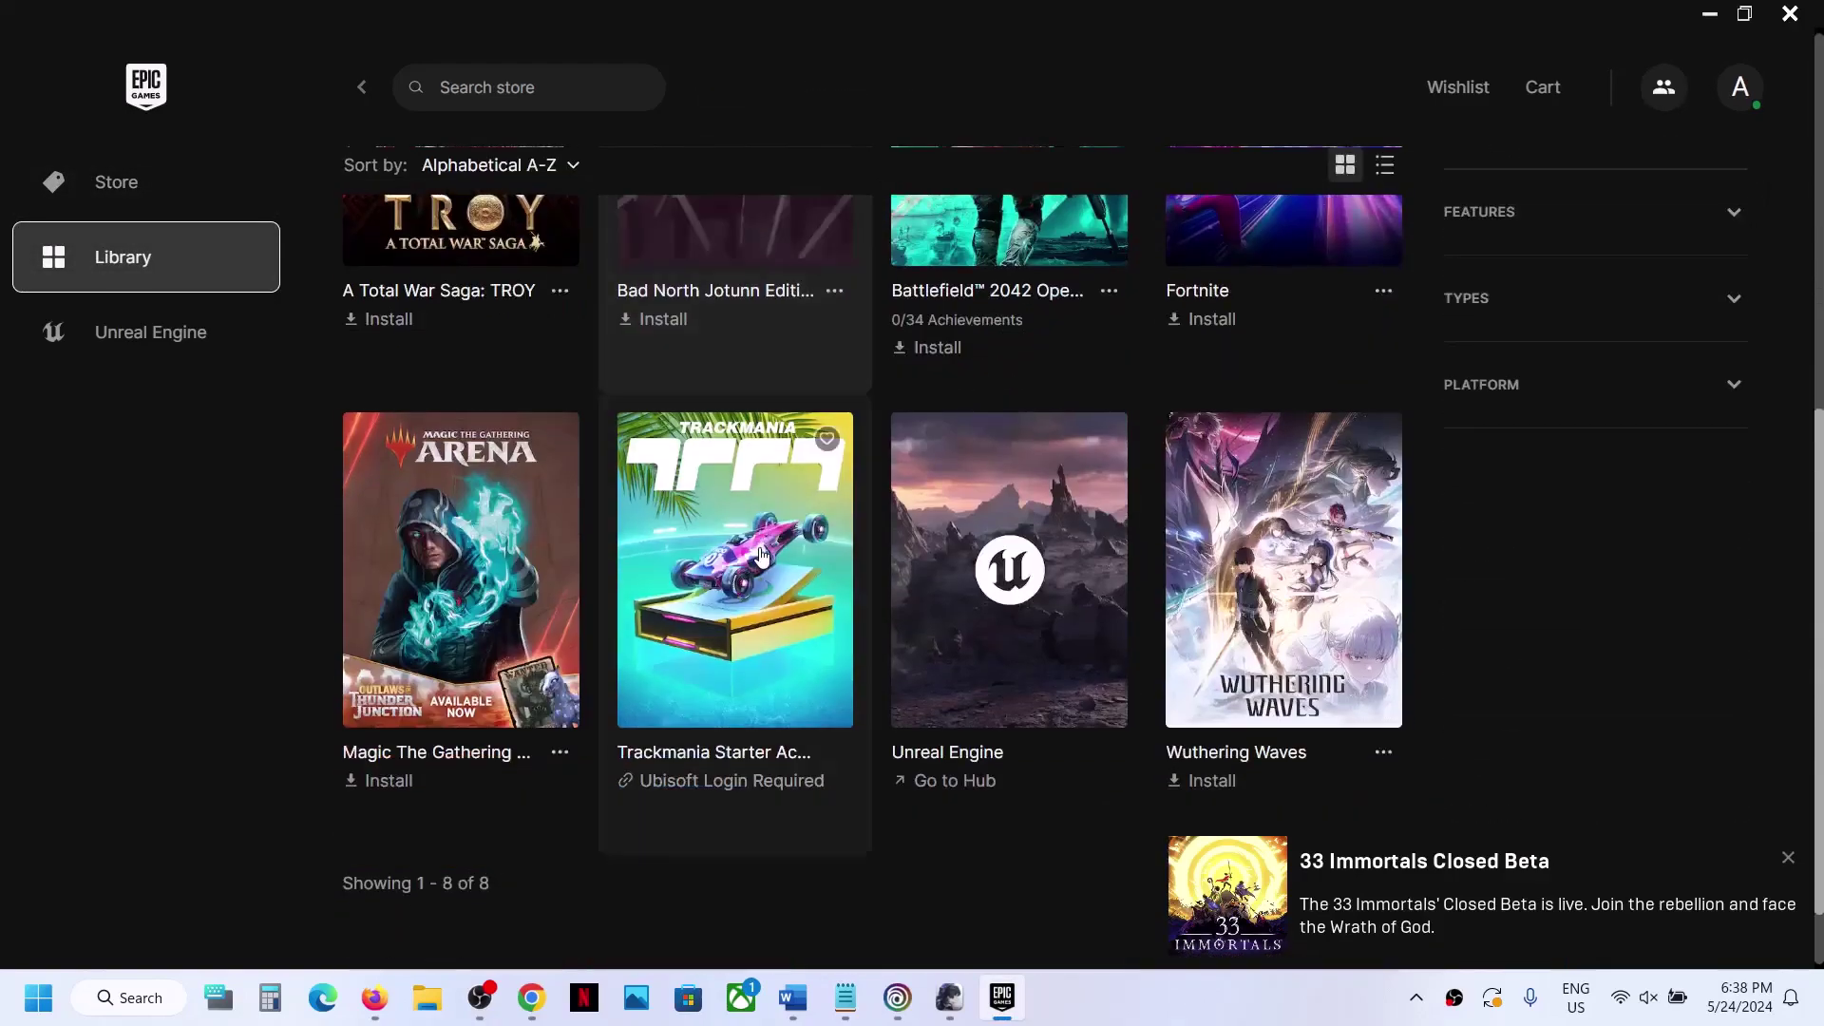
scroll(759, 553, down, 1)
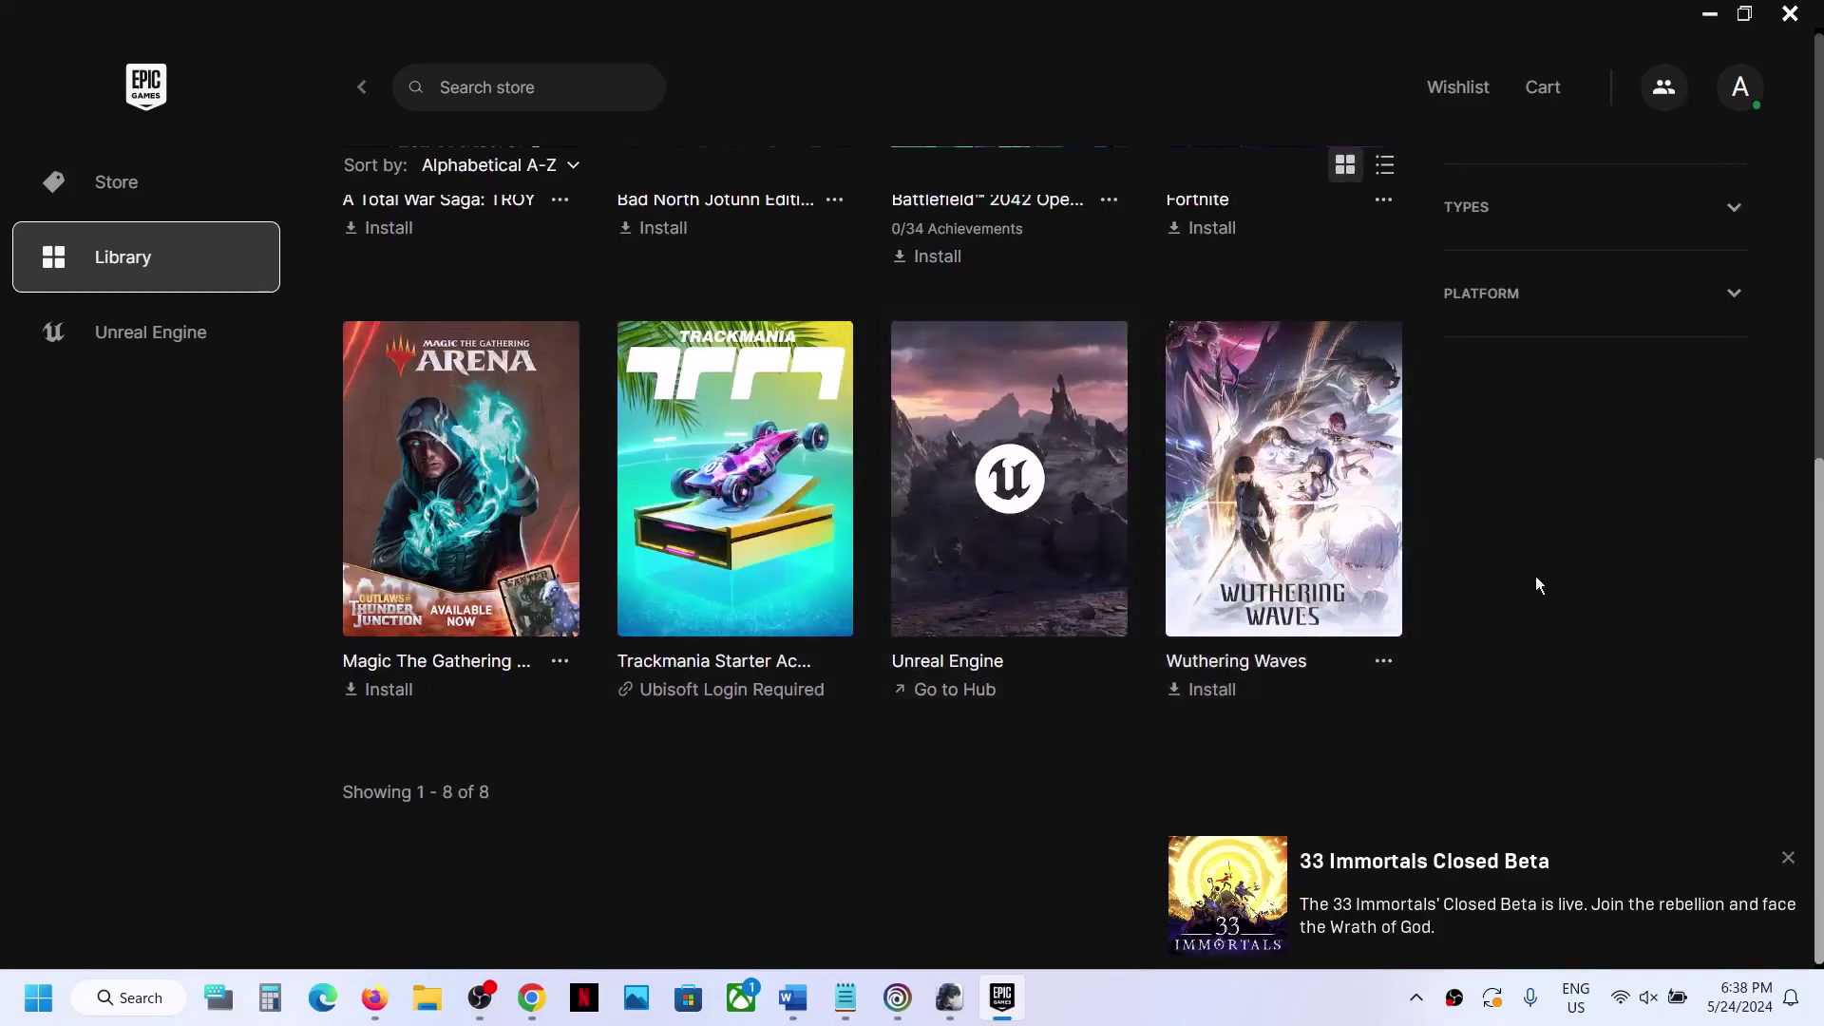
Search the store for 'wuthering' and open the Wuthering Waves page, scrolling to In Library
click(134, 190)
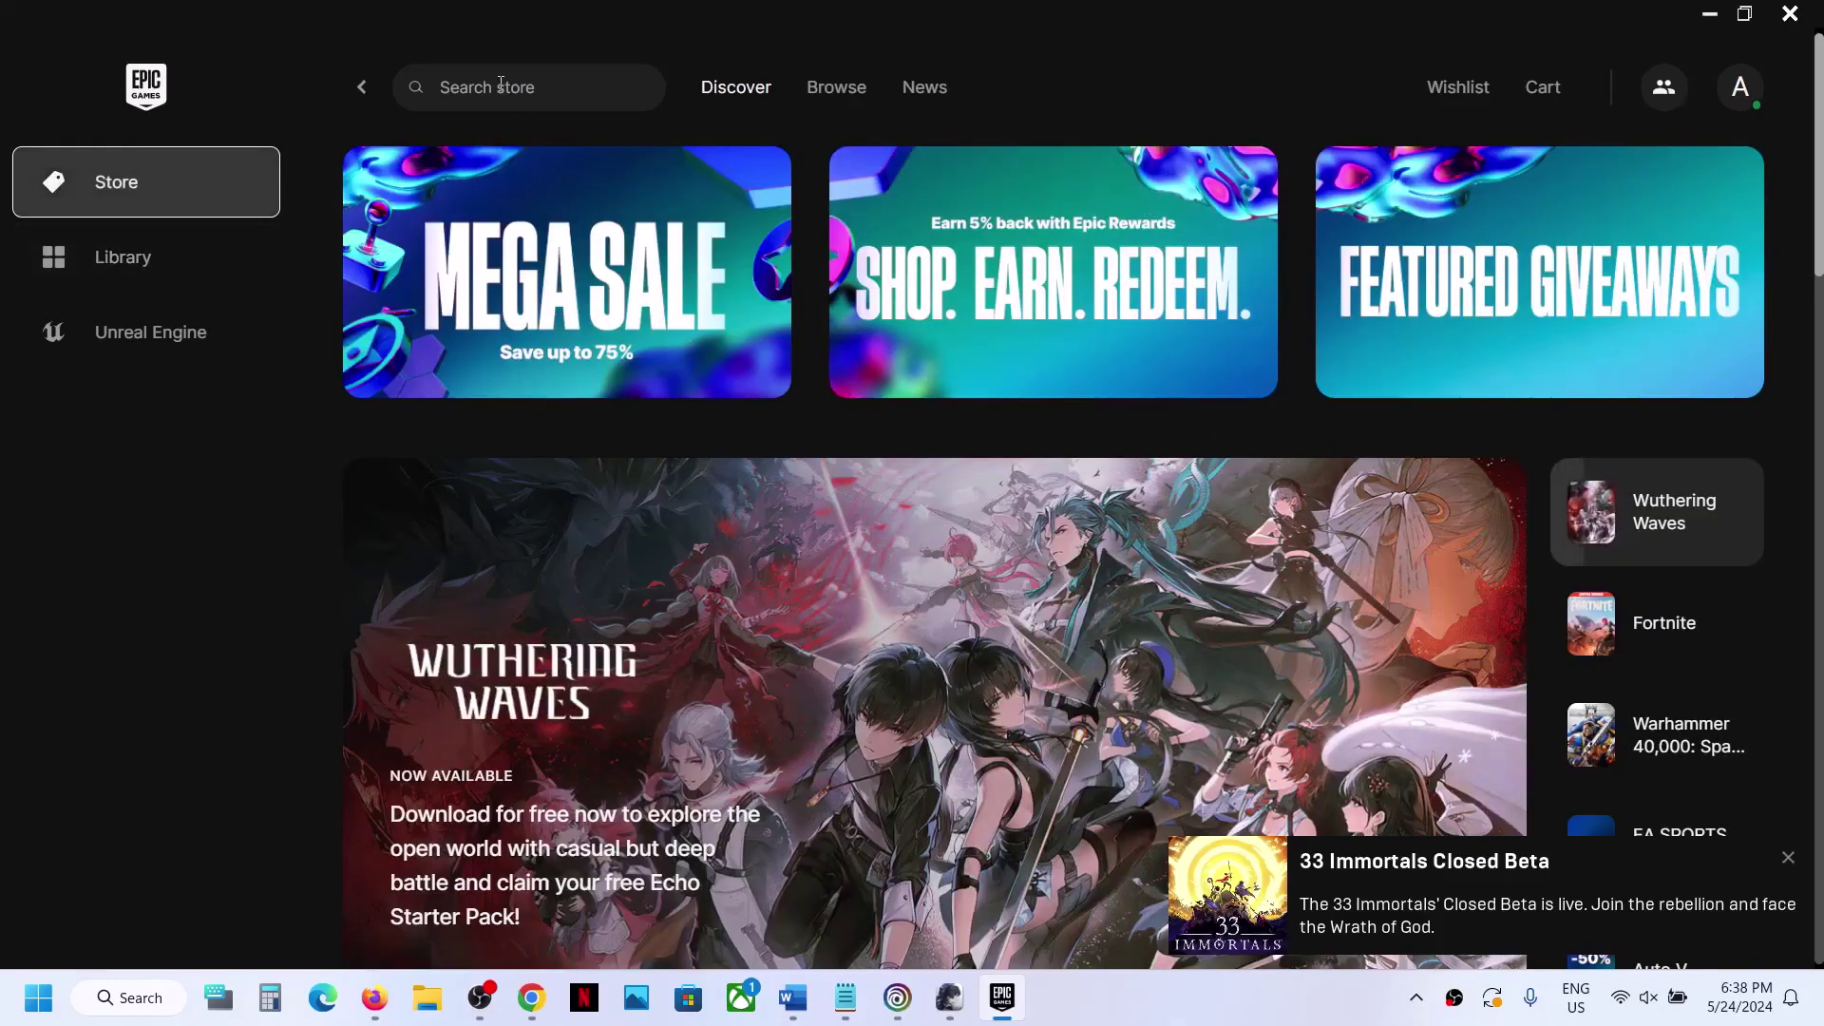
click(501, 84)
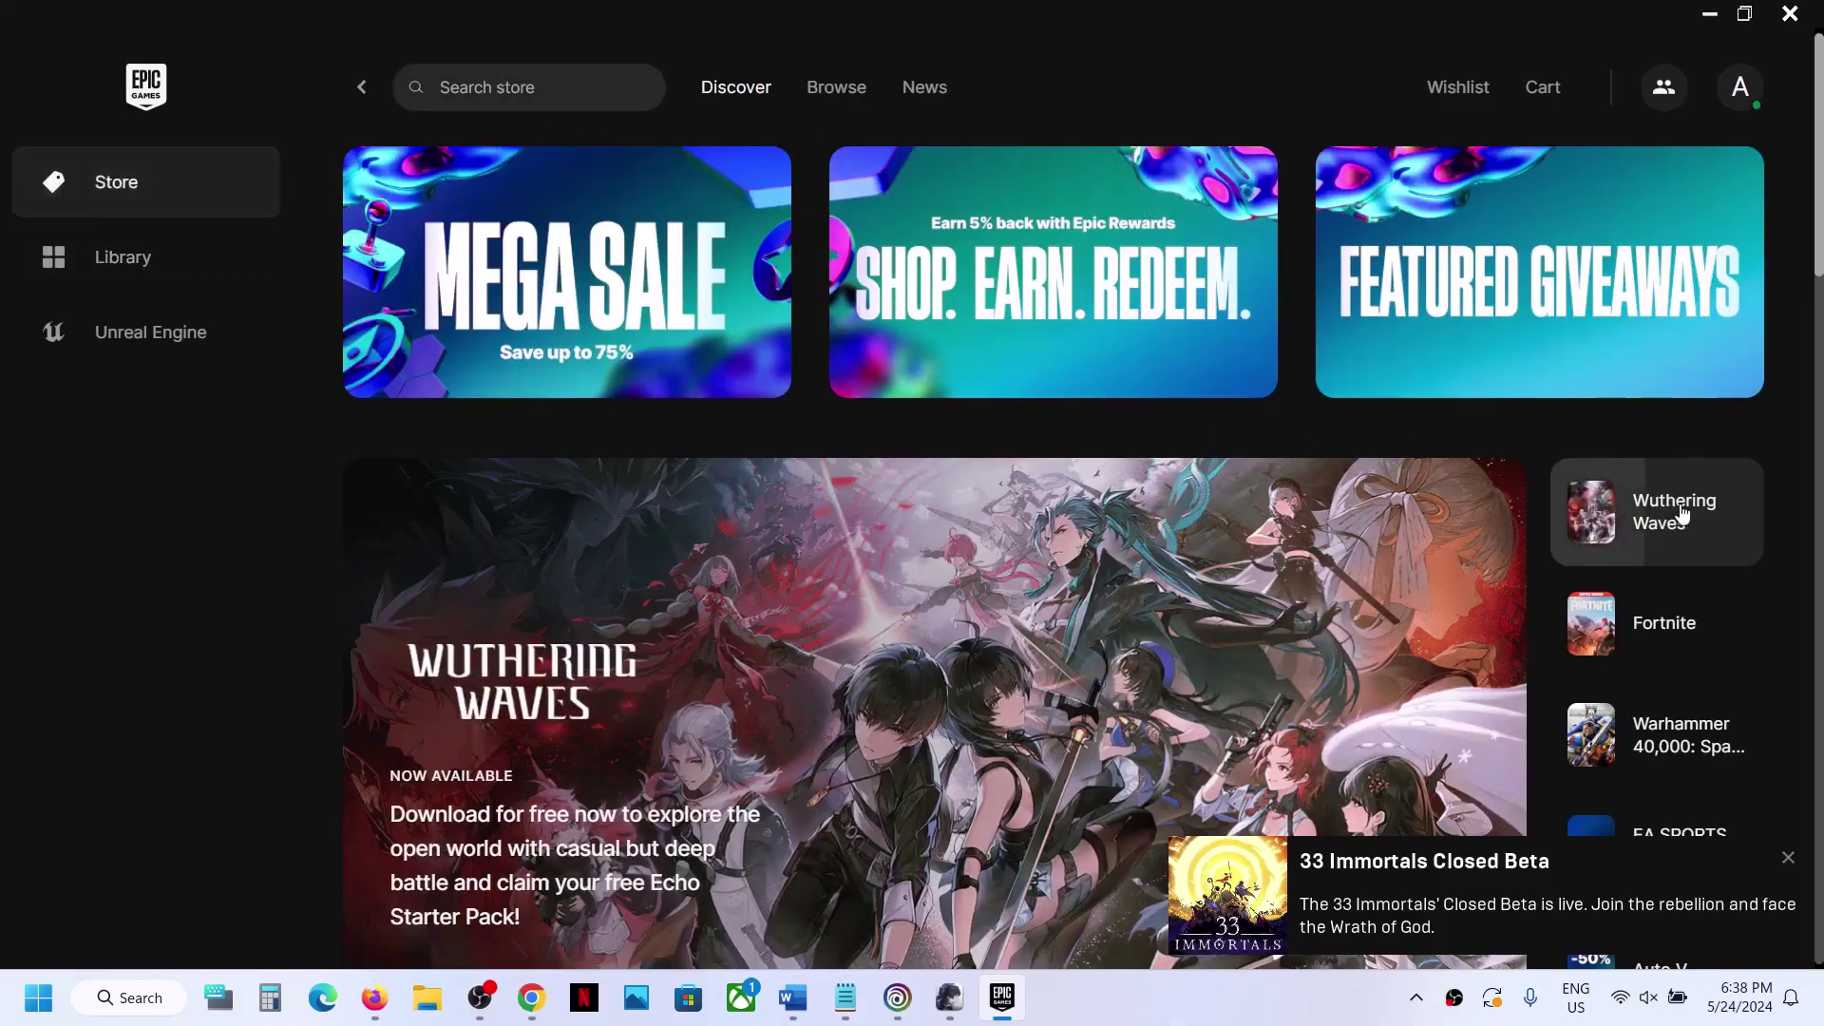
text(wu)
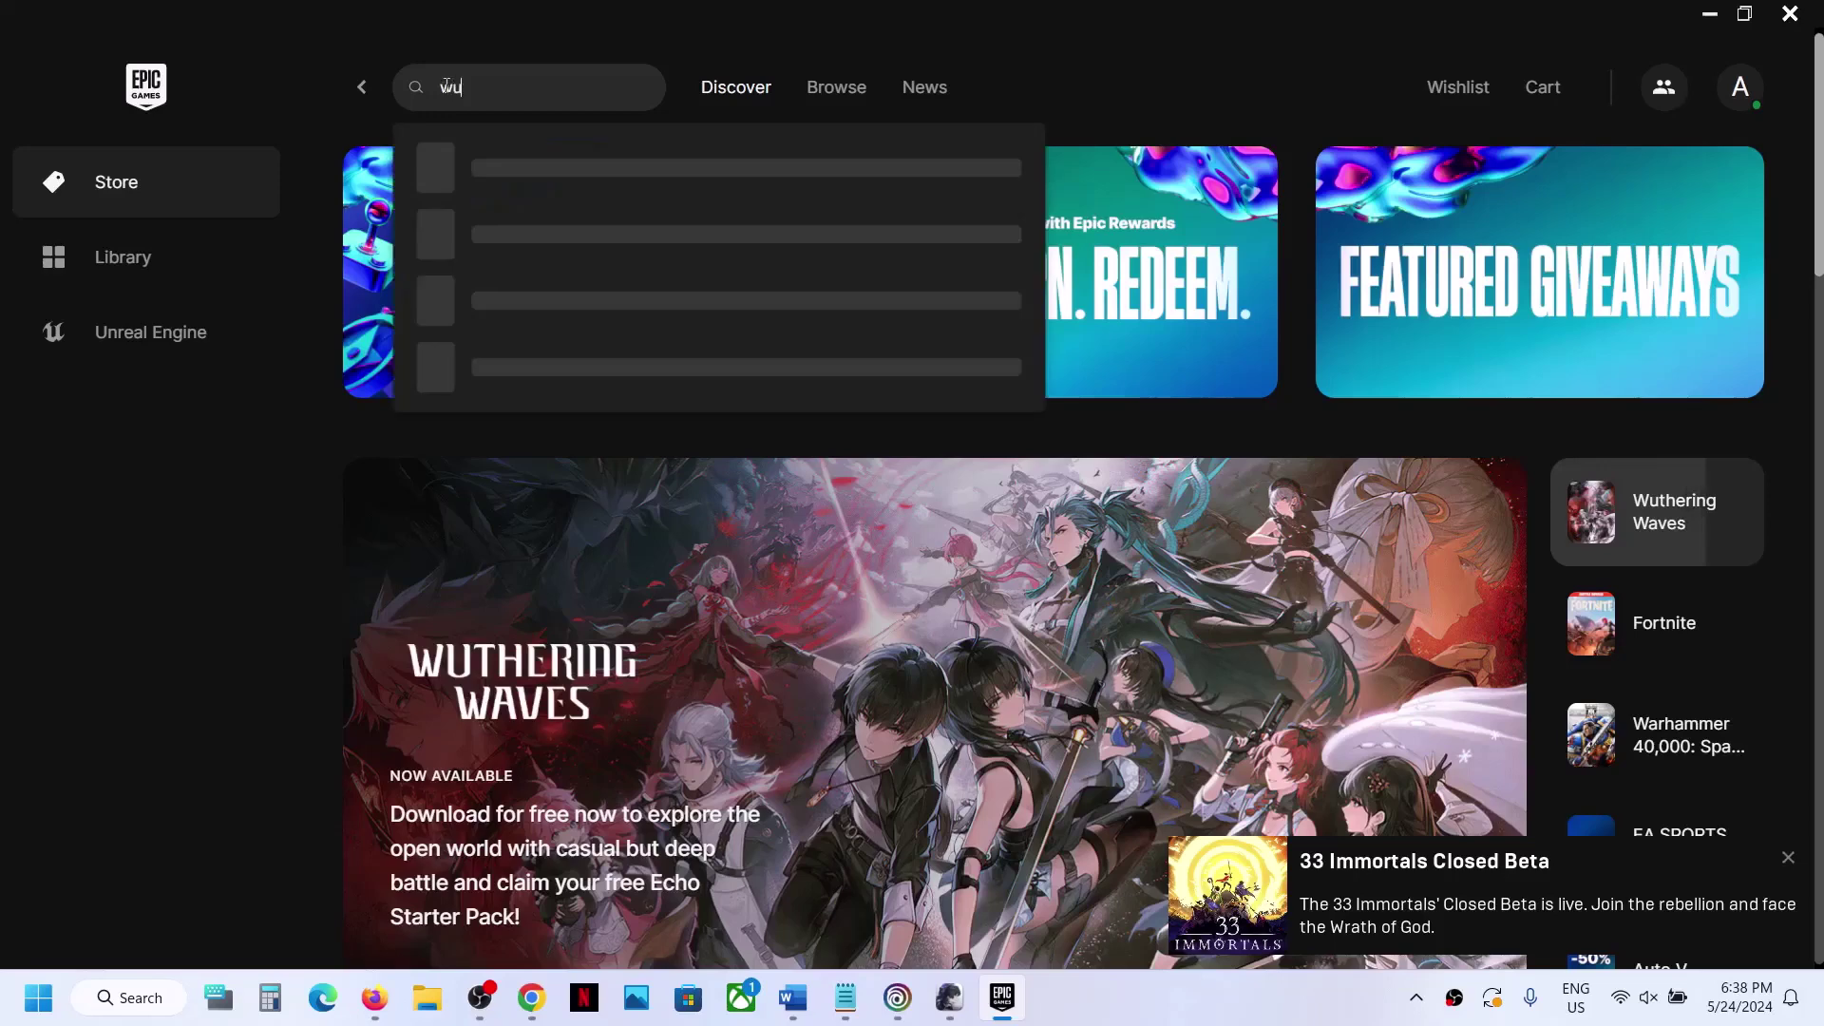
text(thering)
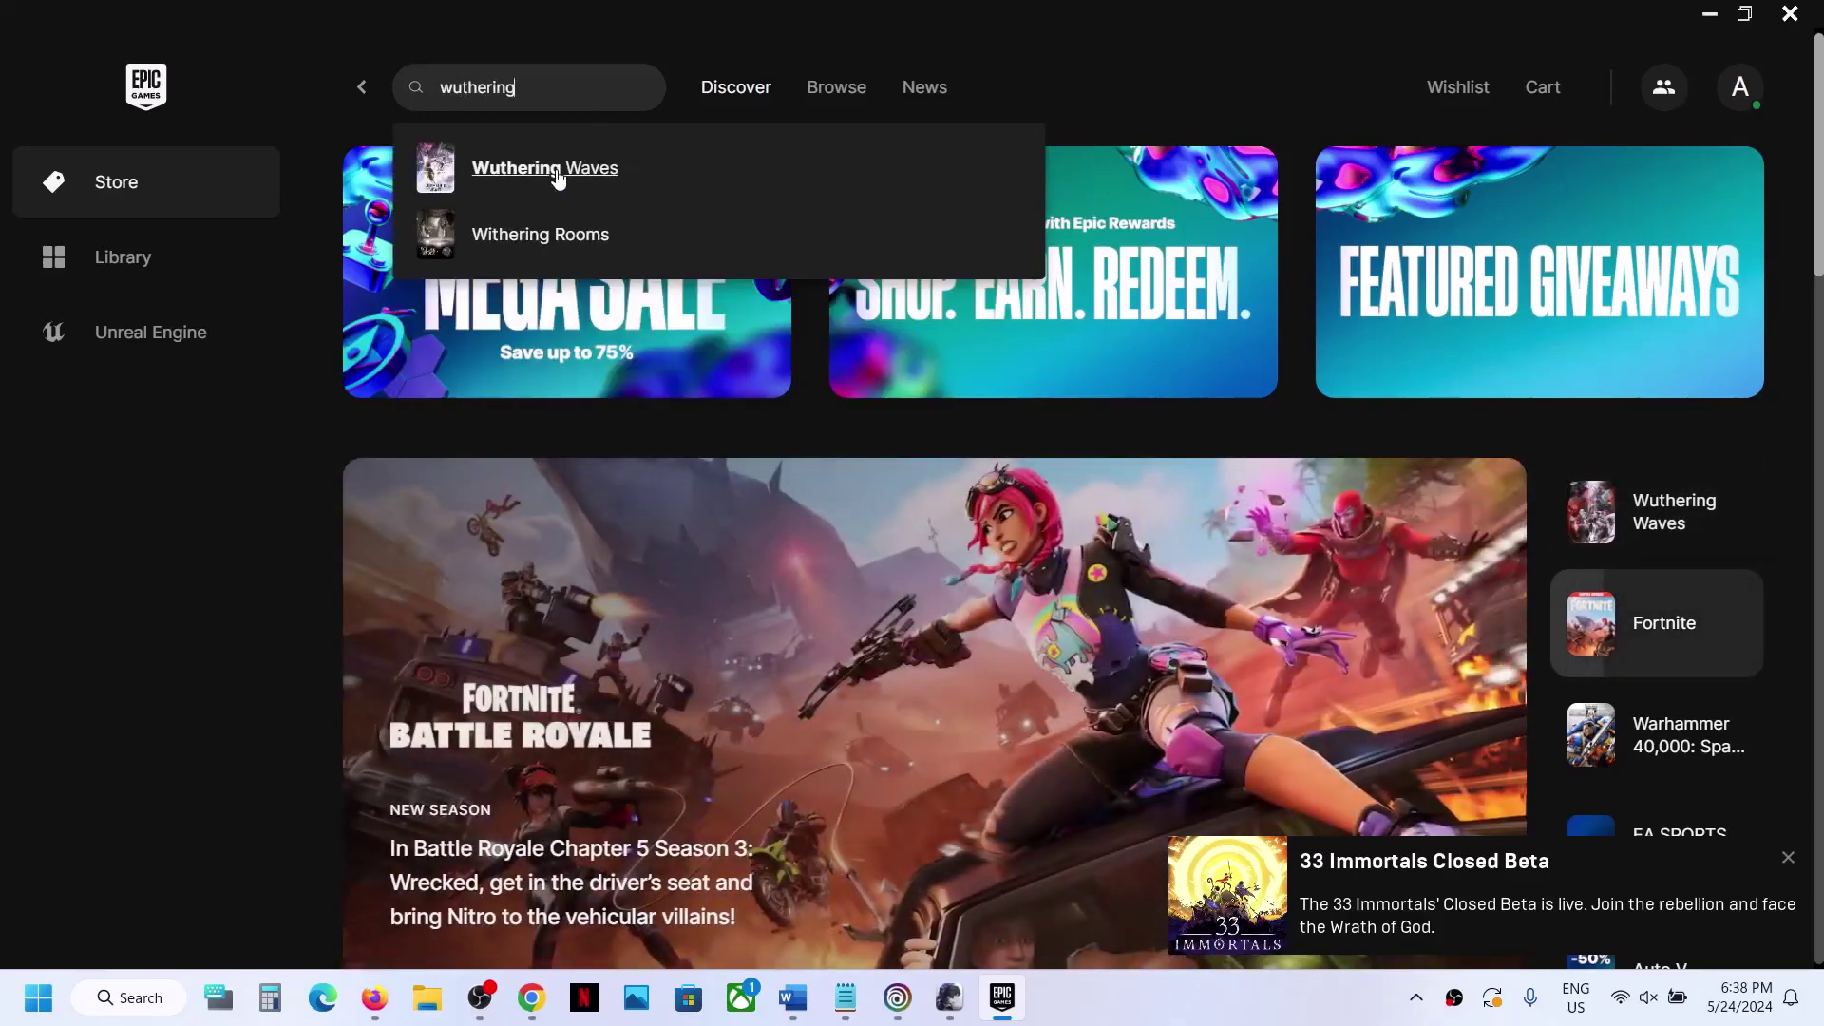
click(556, 171)
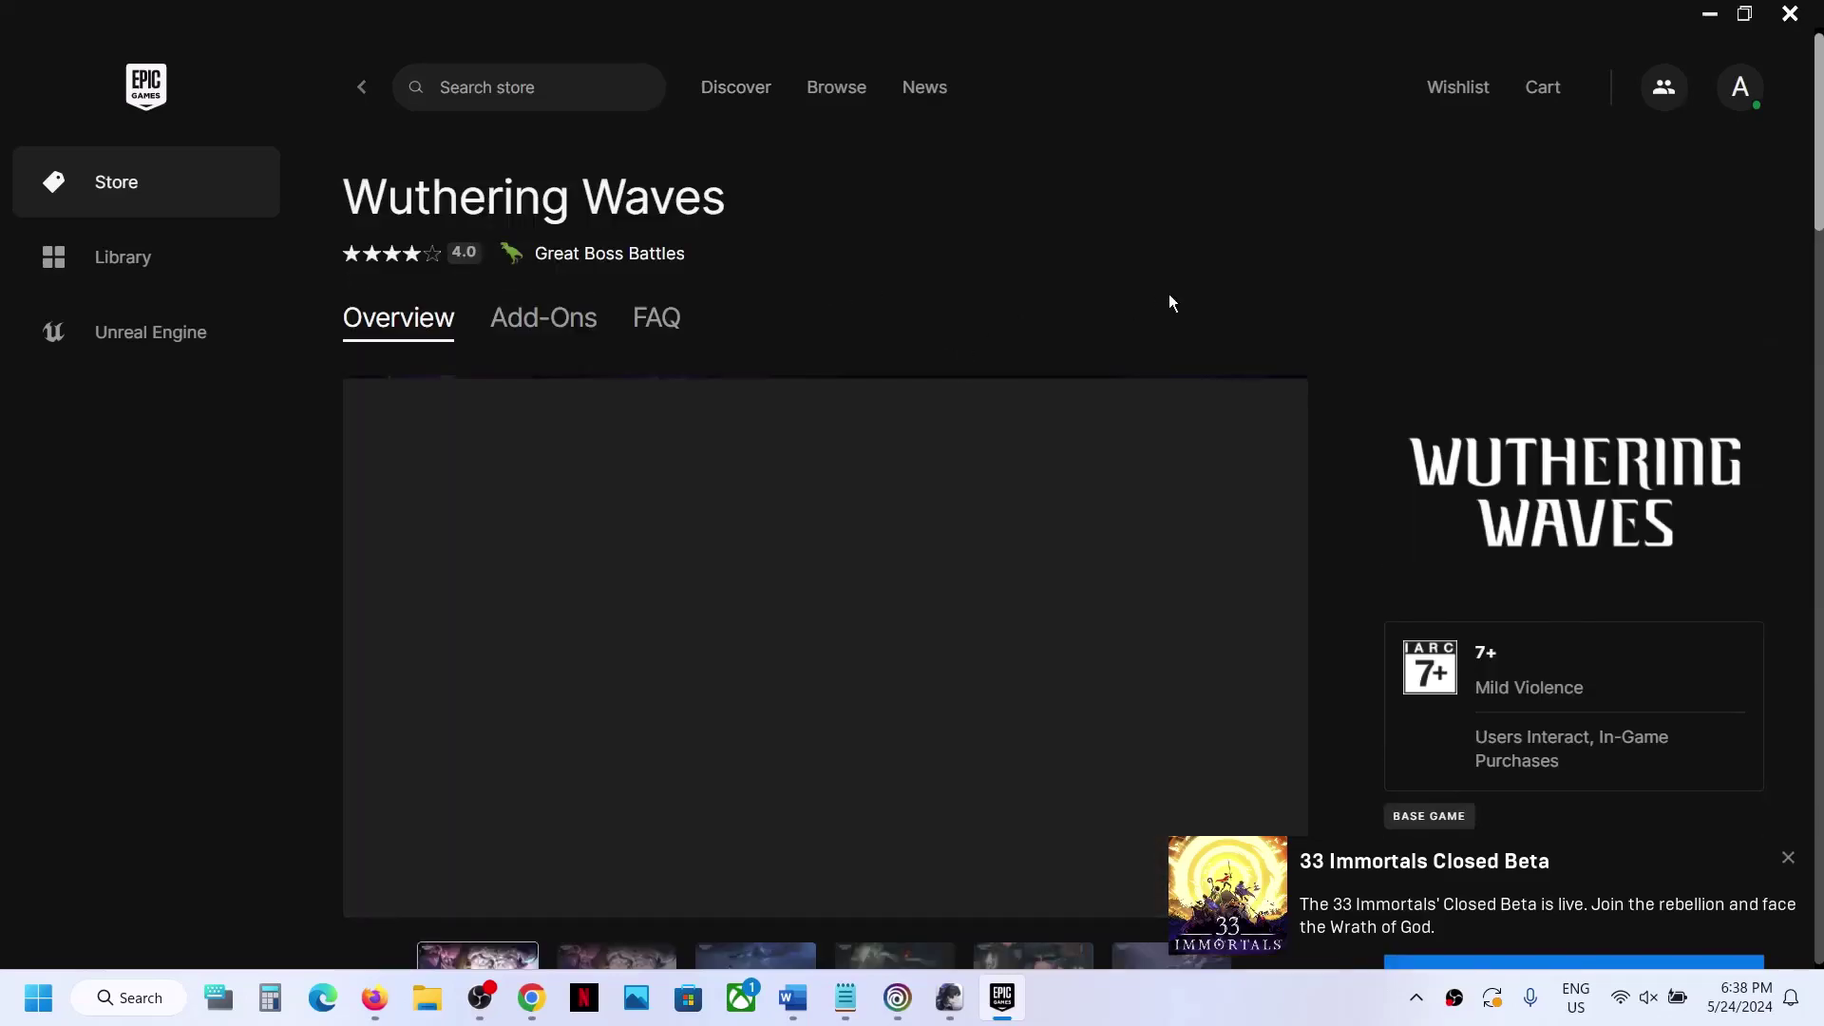
scroll(1152, 378, down, 2)
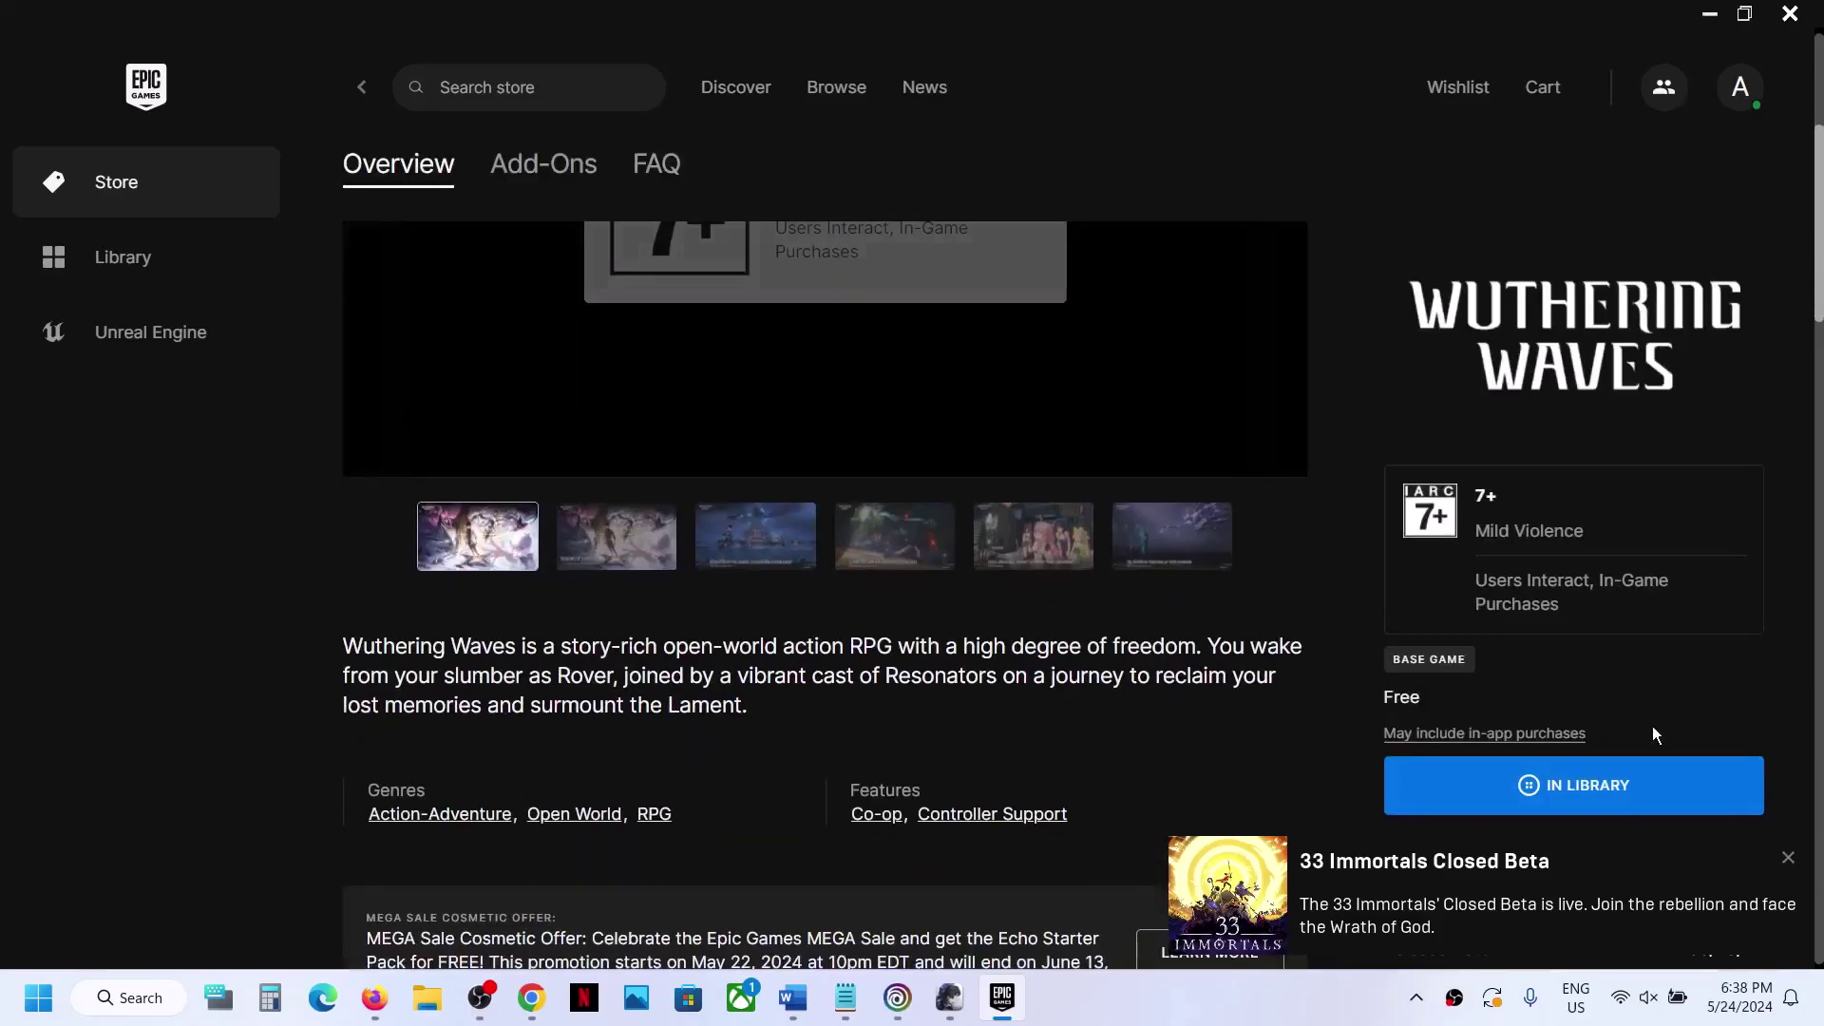
Install Wuthering Waves from its library card to the default location and check Downloads progress
click(1588, 788)
scroll(703, 549, down, 4)
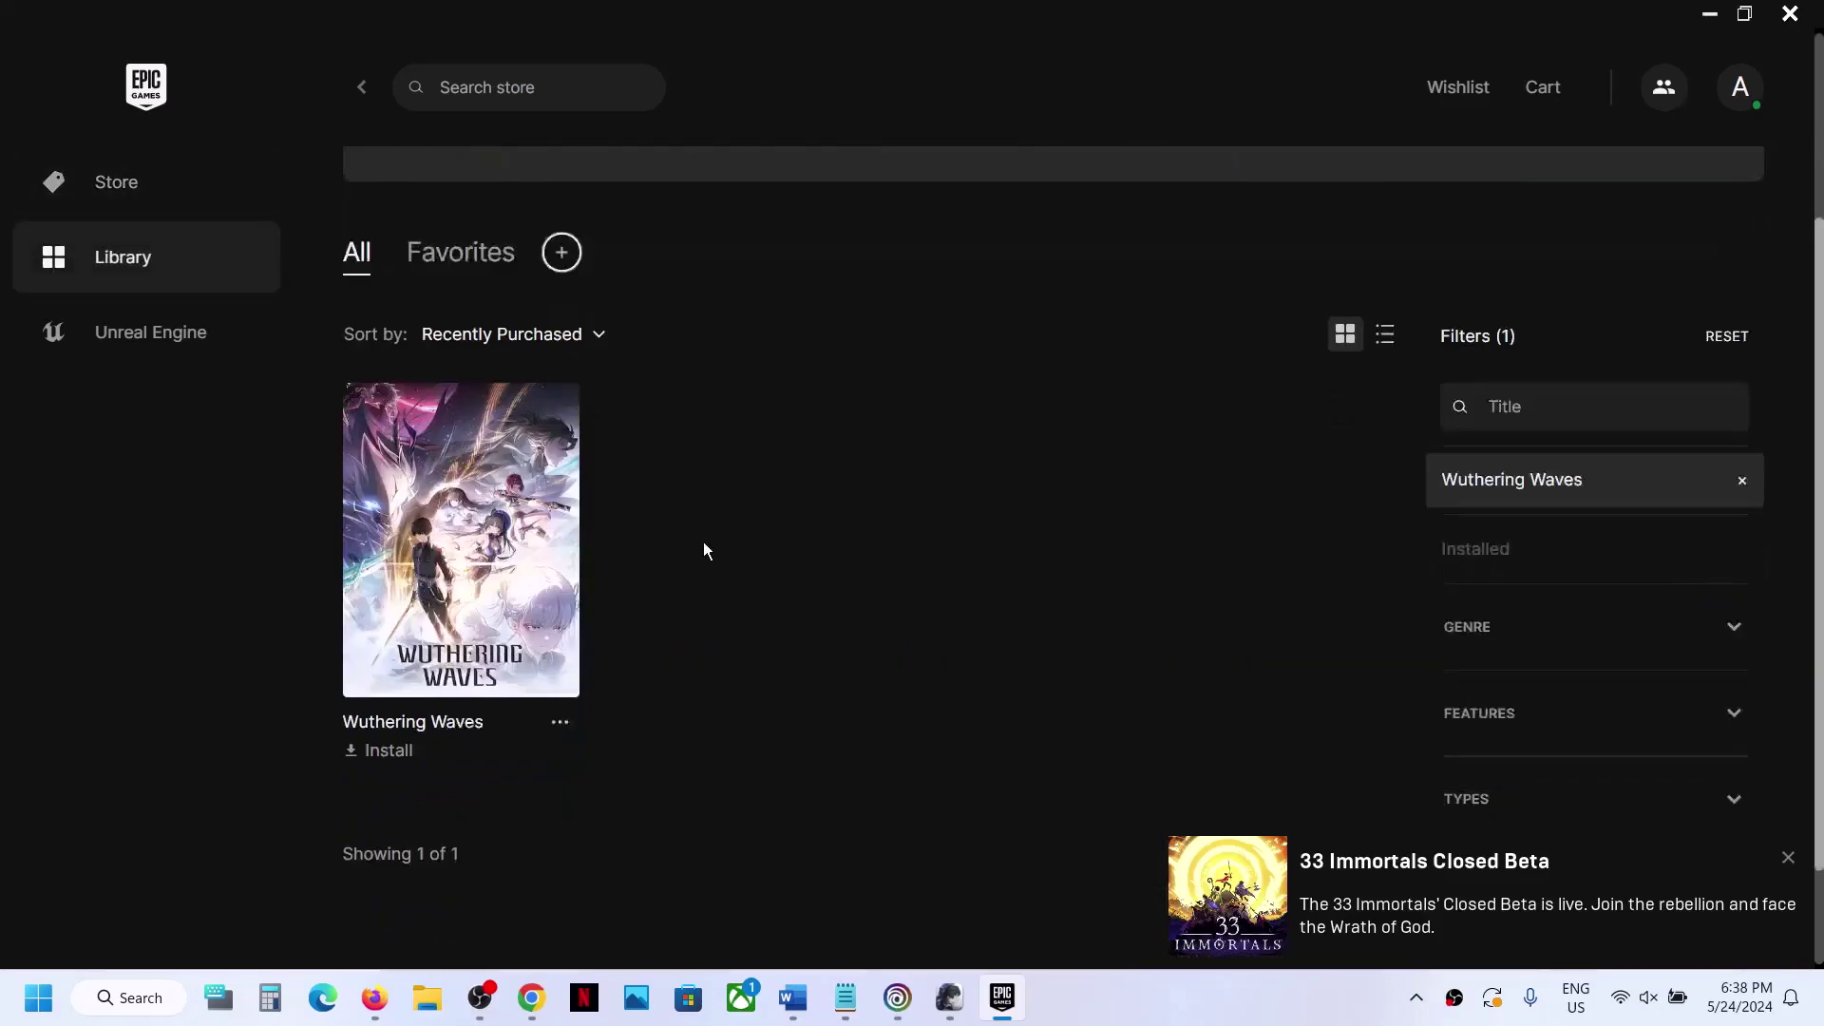
click(378, 673)
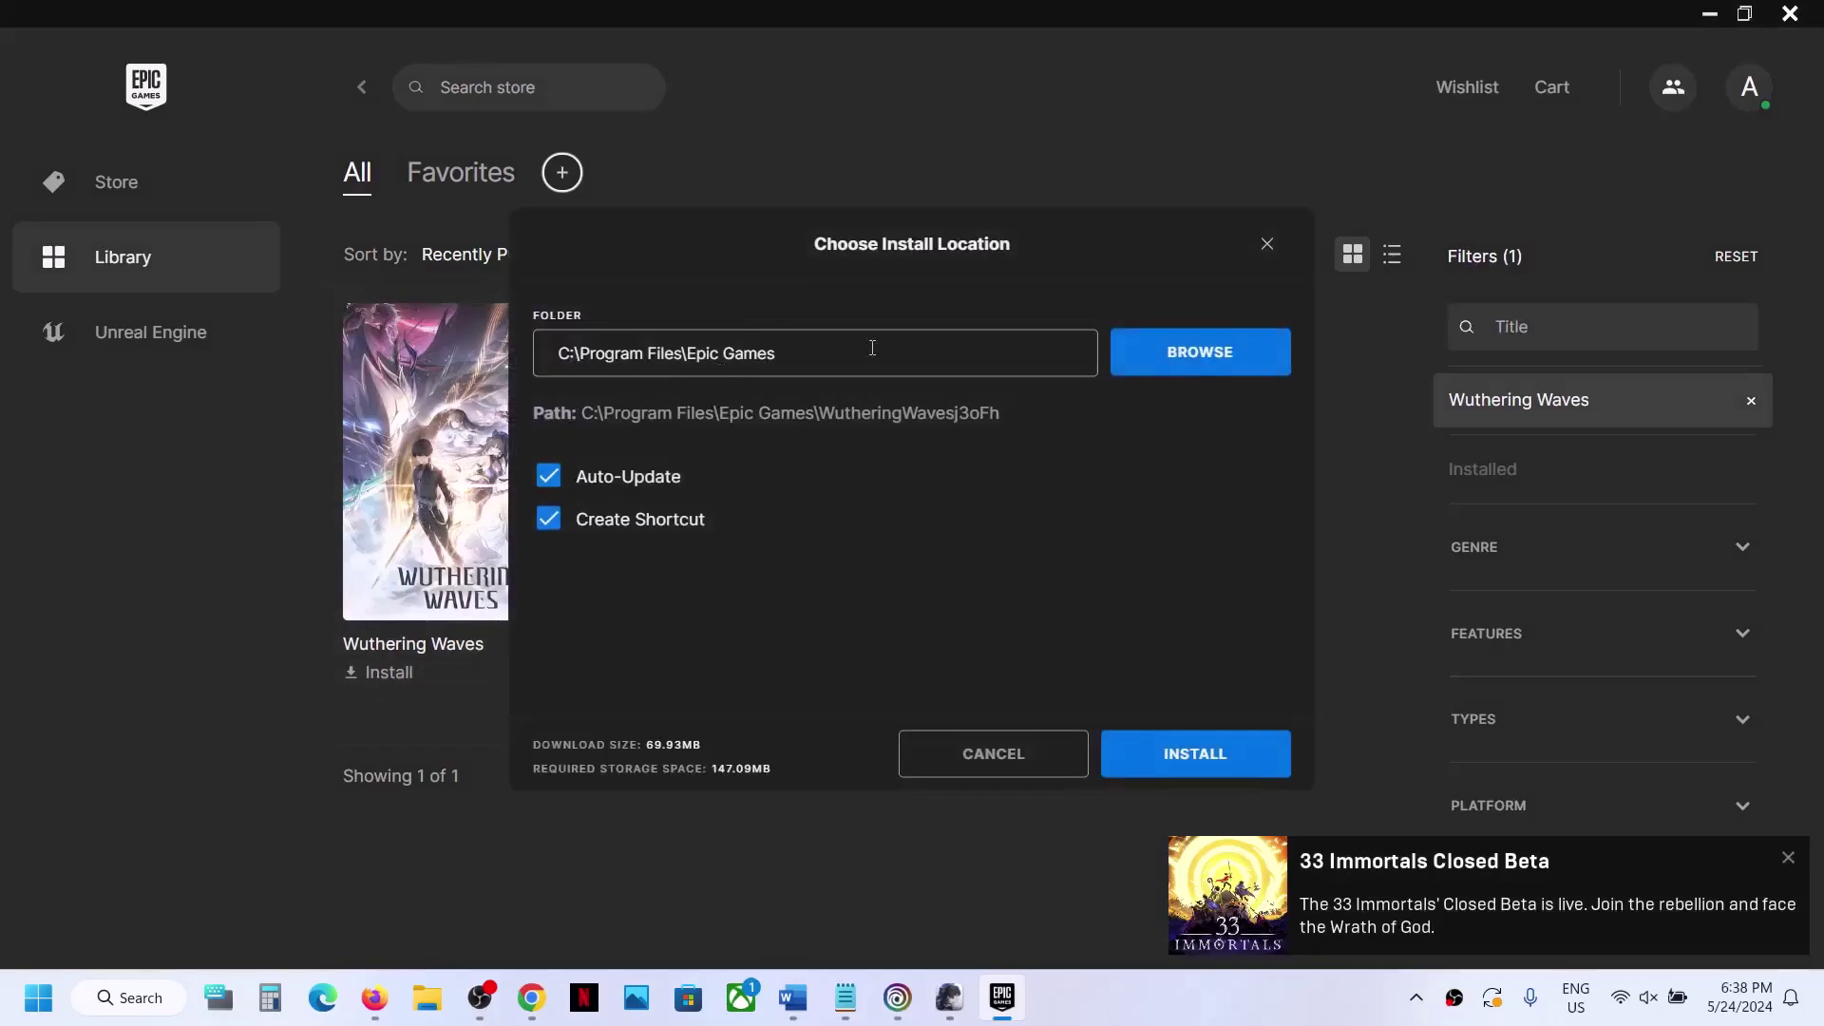
click(1187, 758)
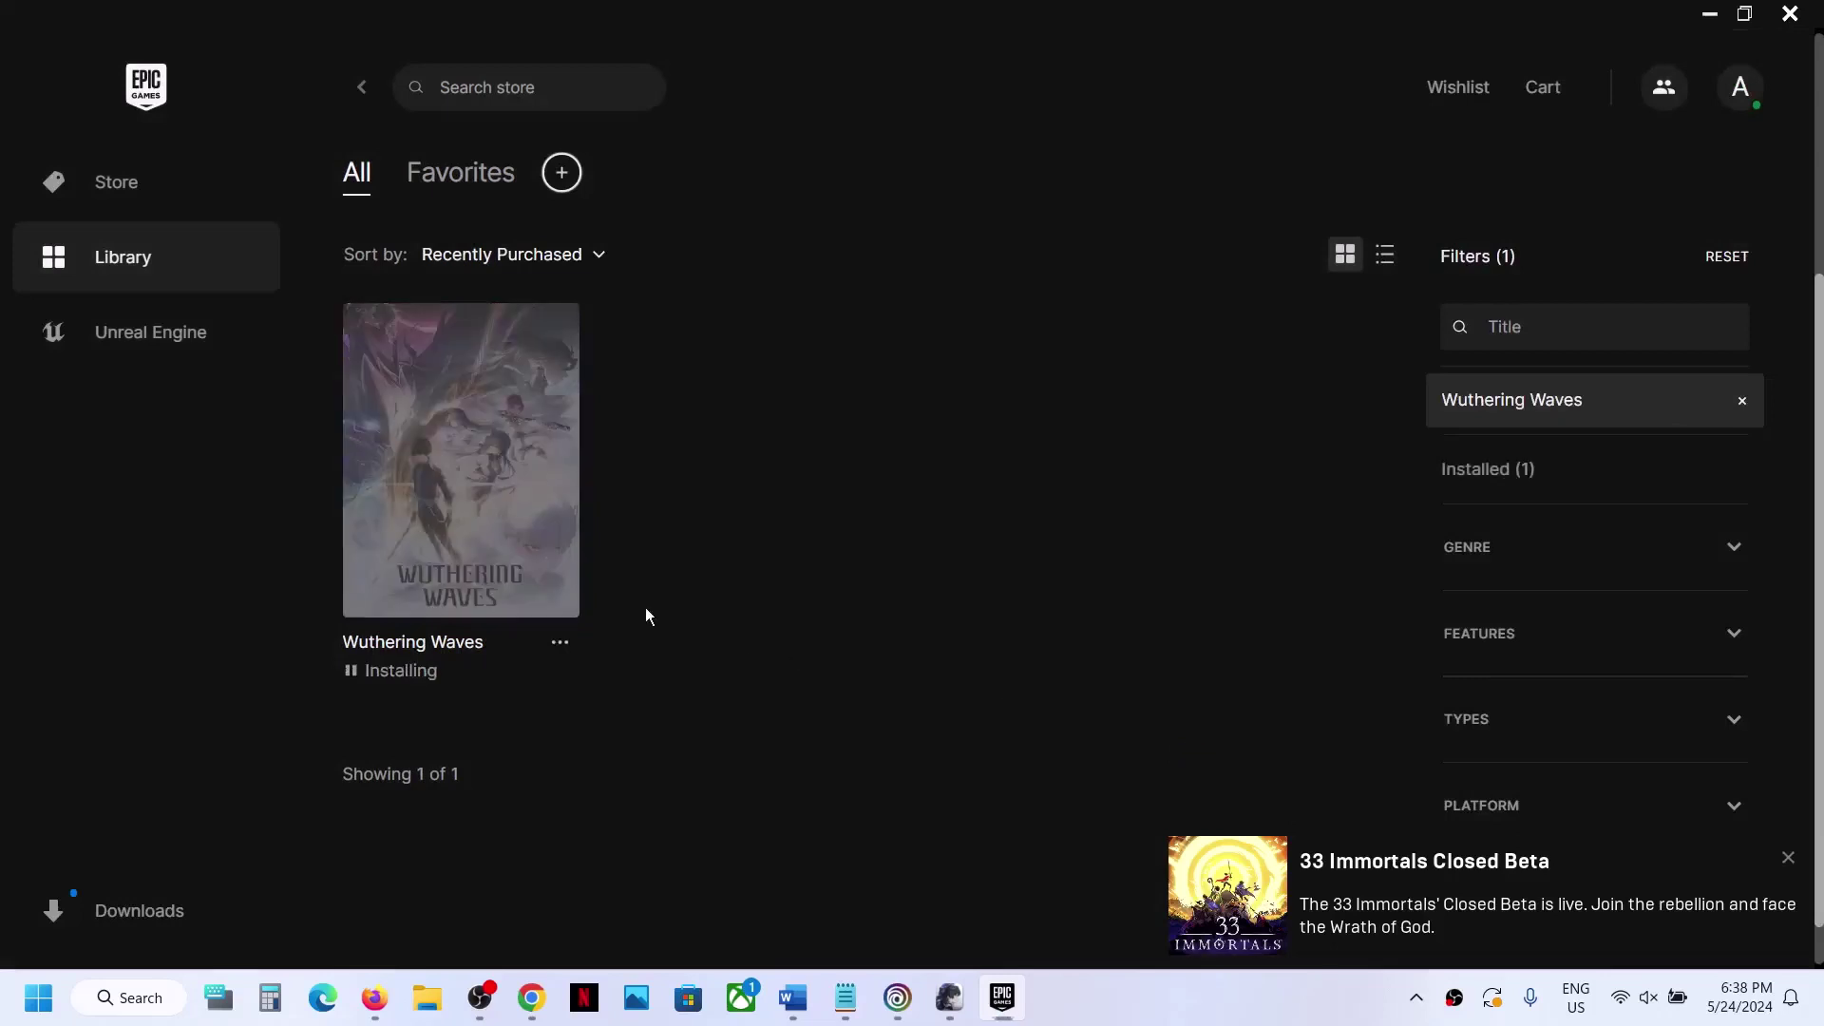
click(150, 909)
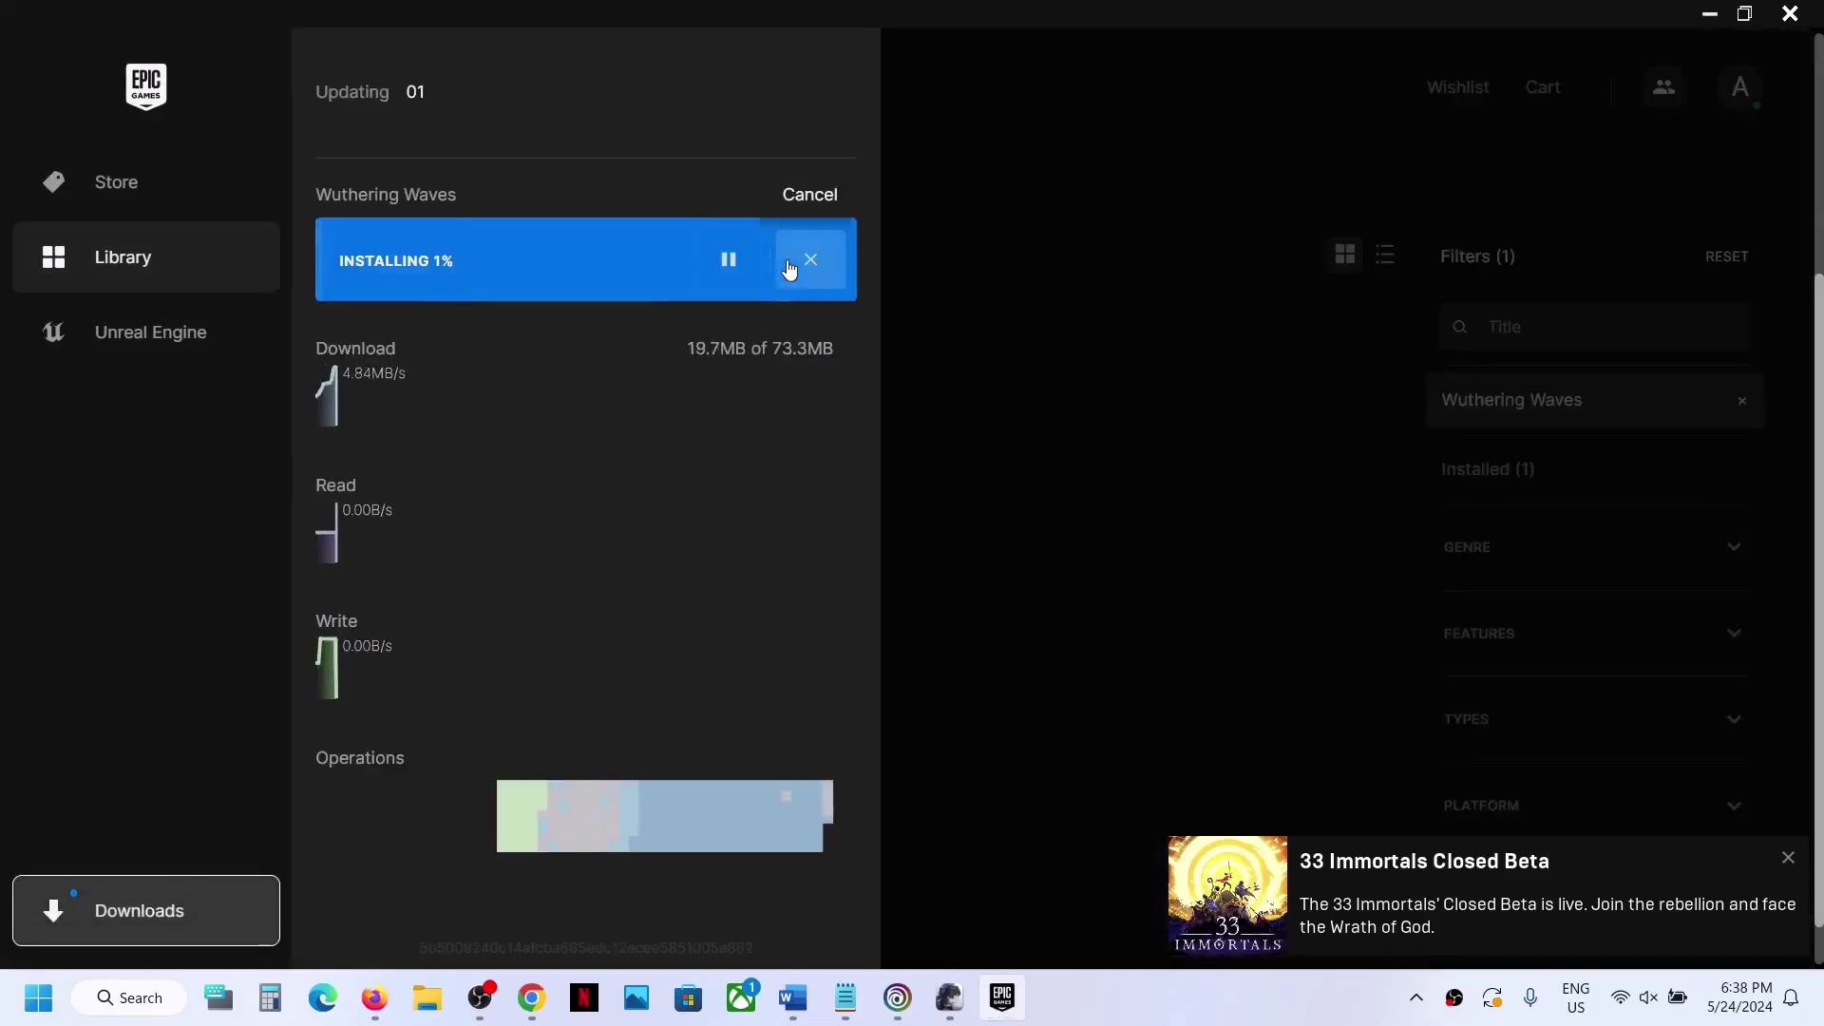
click(988, 300)
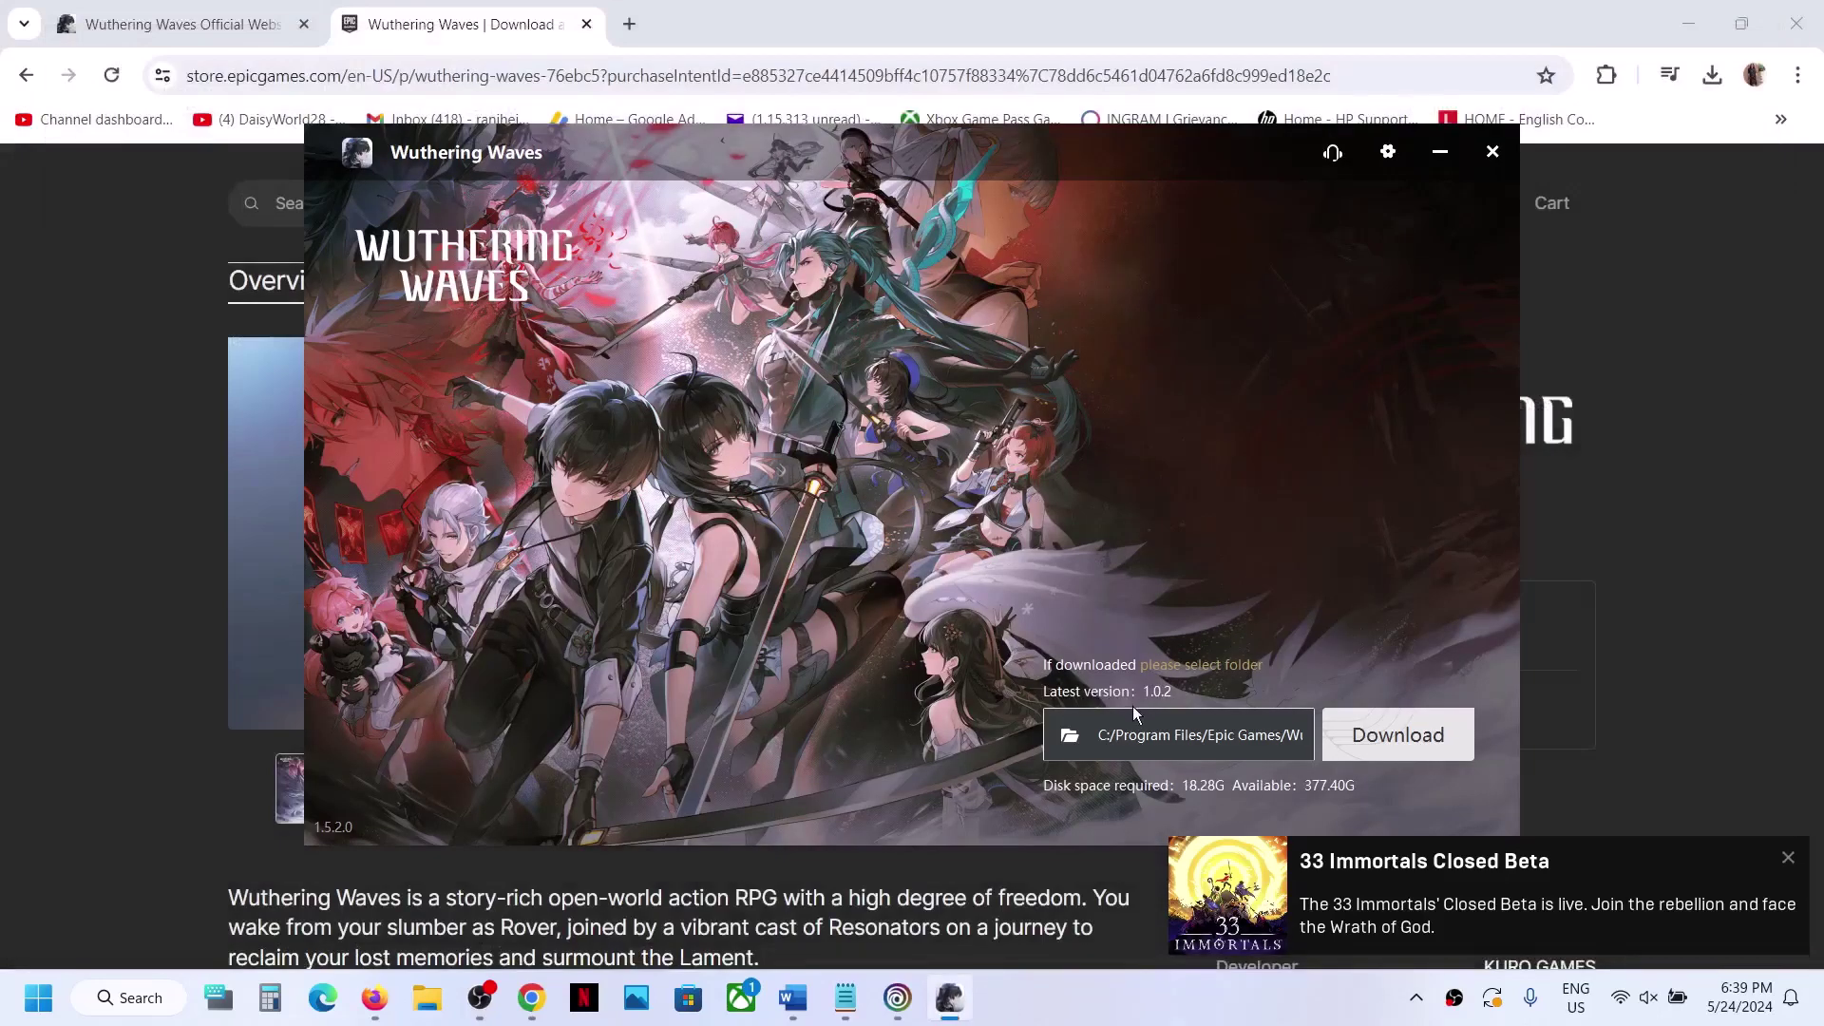
Start the 18.28G Wuthering Waves game download, then switch to the official website tab in Chrome
click(1383, 738)
mouse_move(1263, 602)
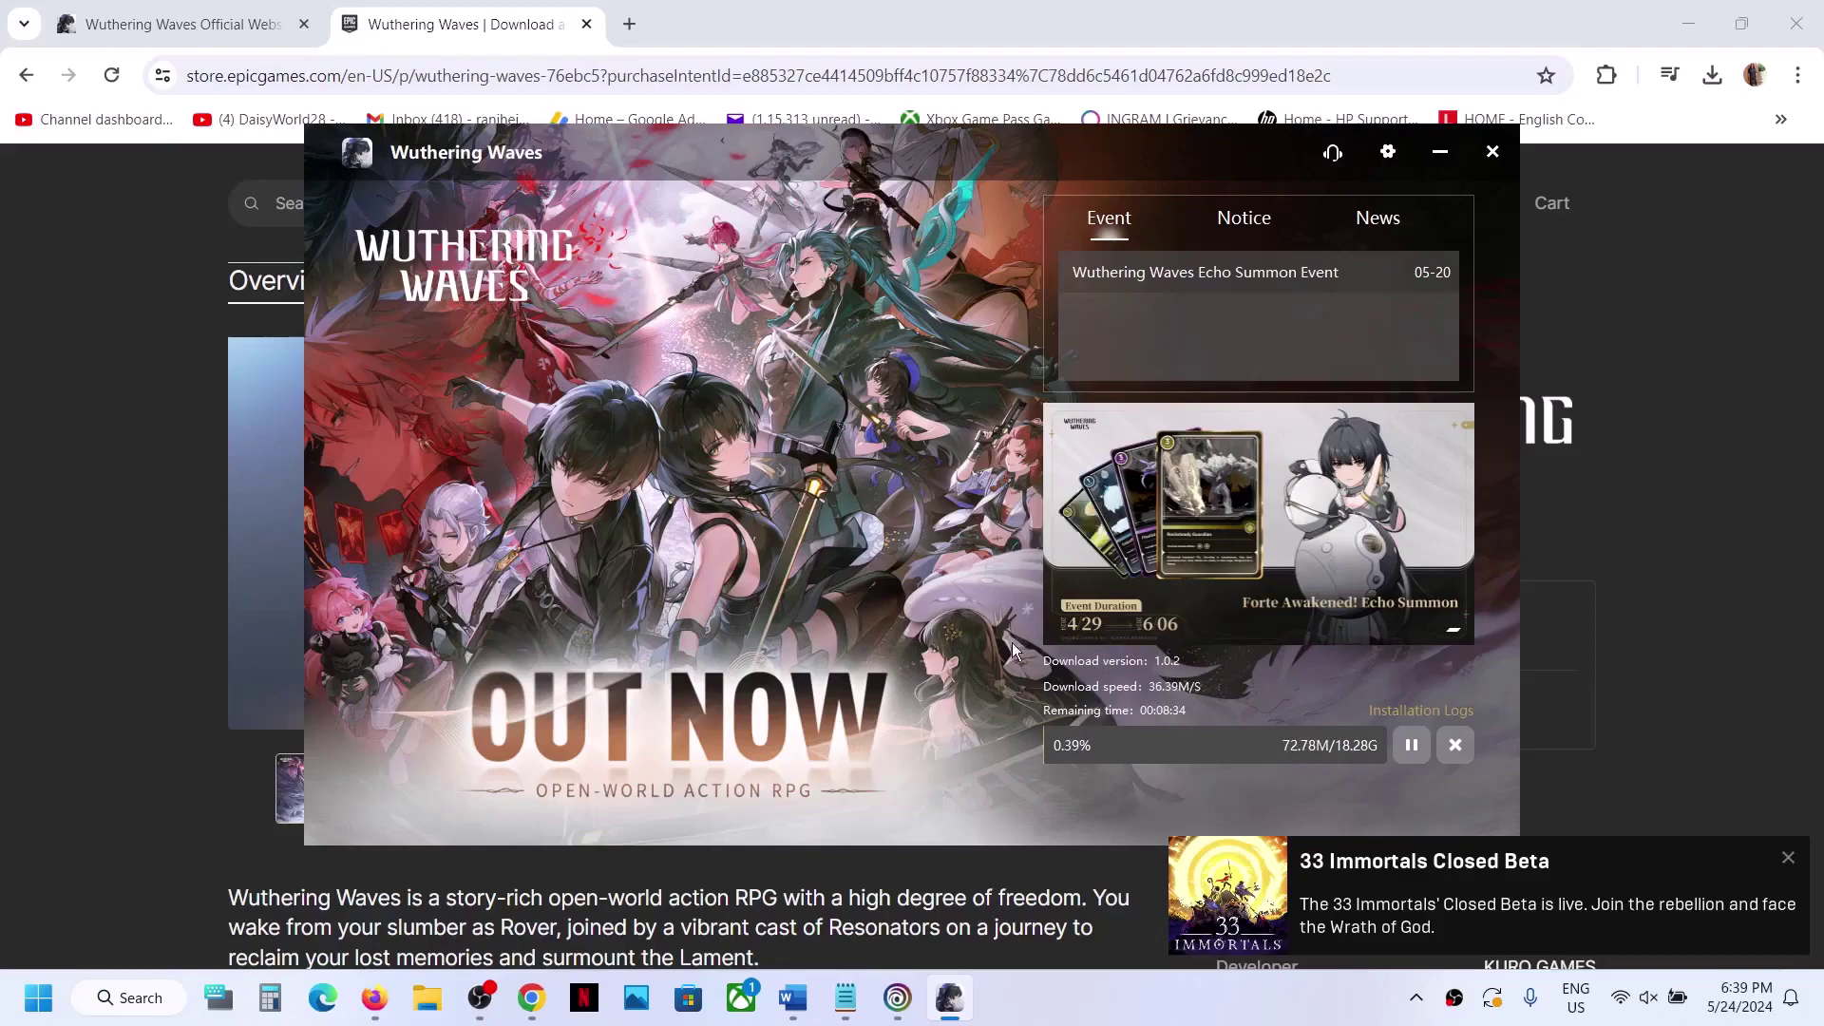
click(180, 24)
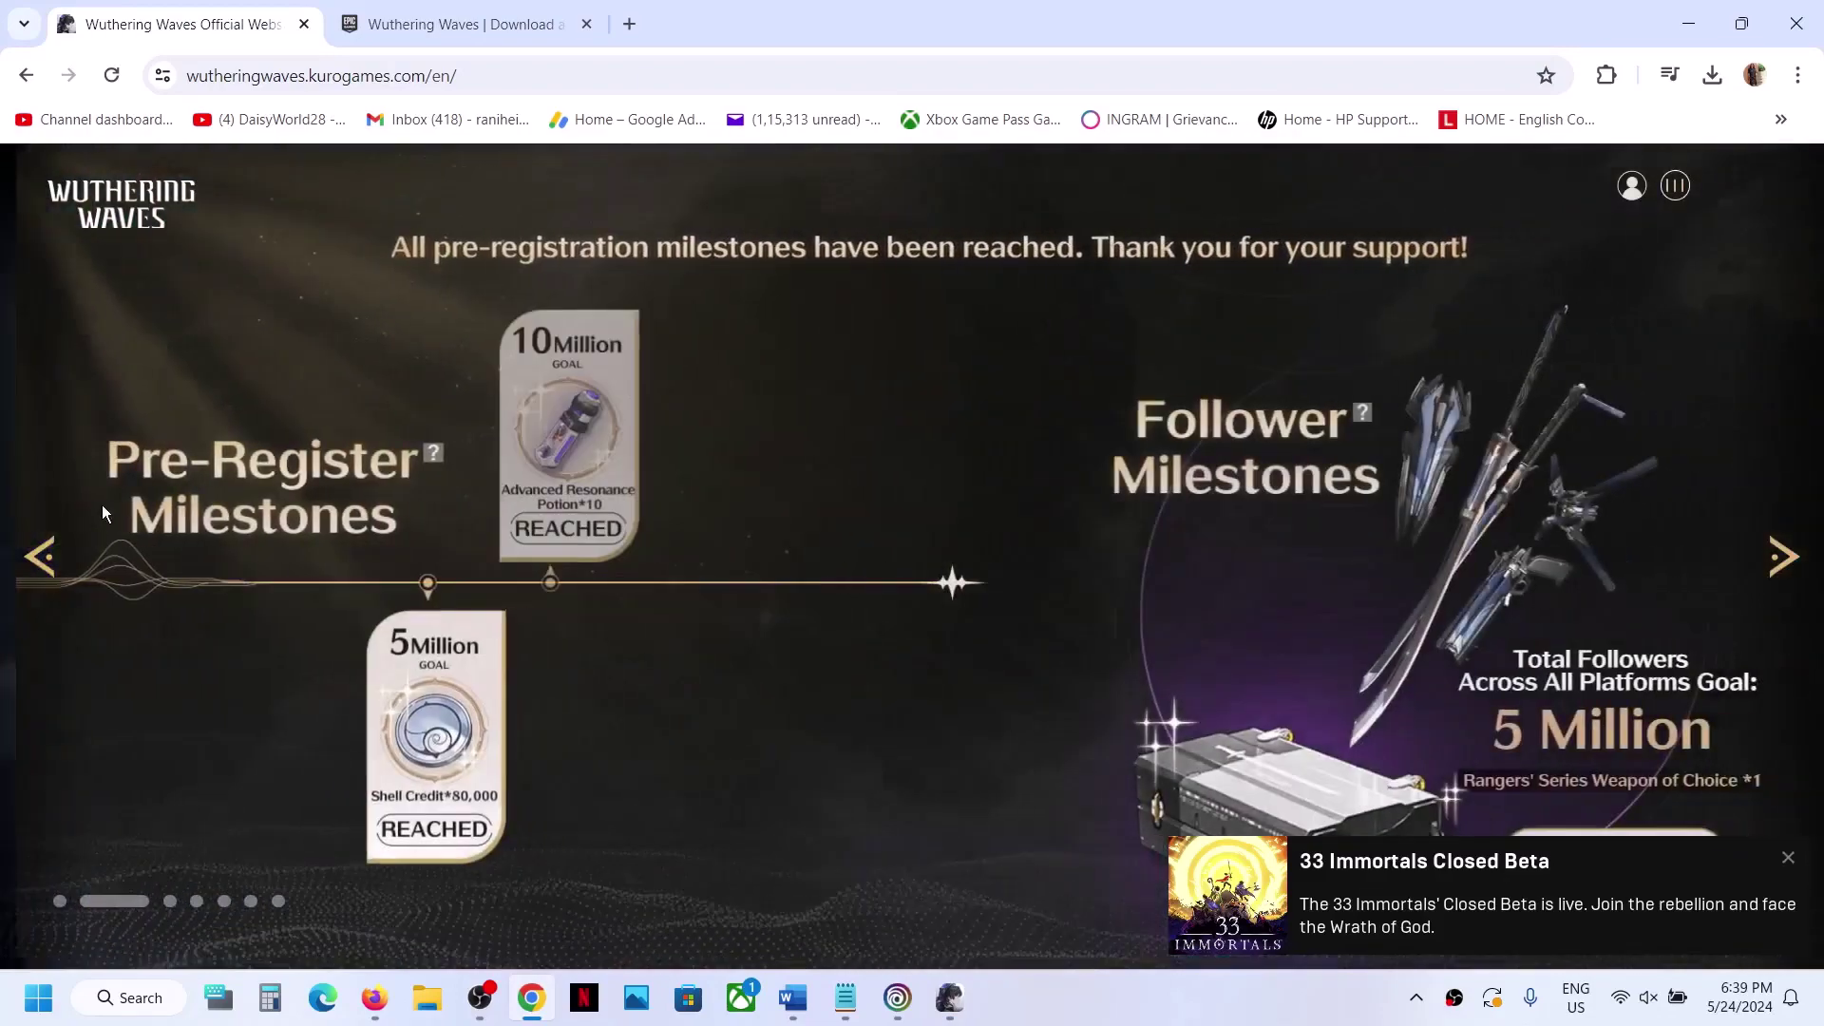
Swipe the site carousel back to the download-options slide, check the launcher, then show hidden tray icons
drag(300, 617, 704, 914)
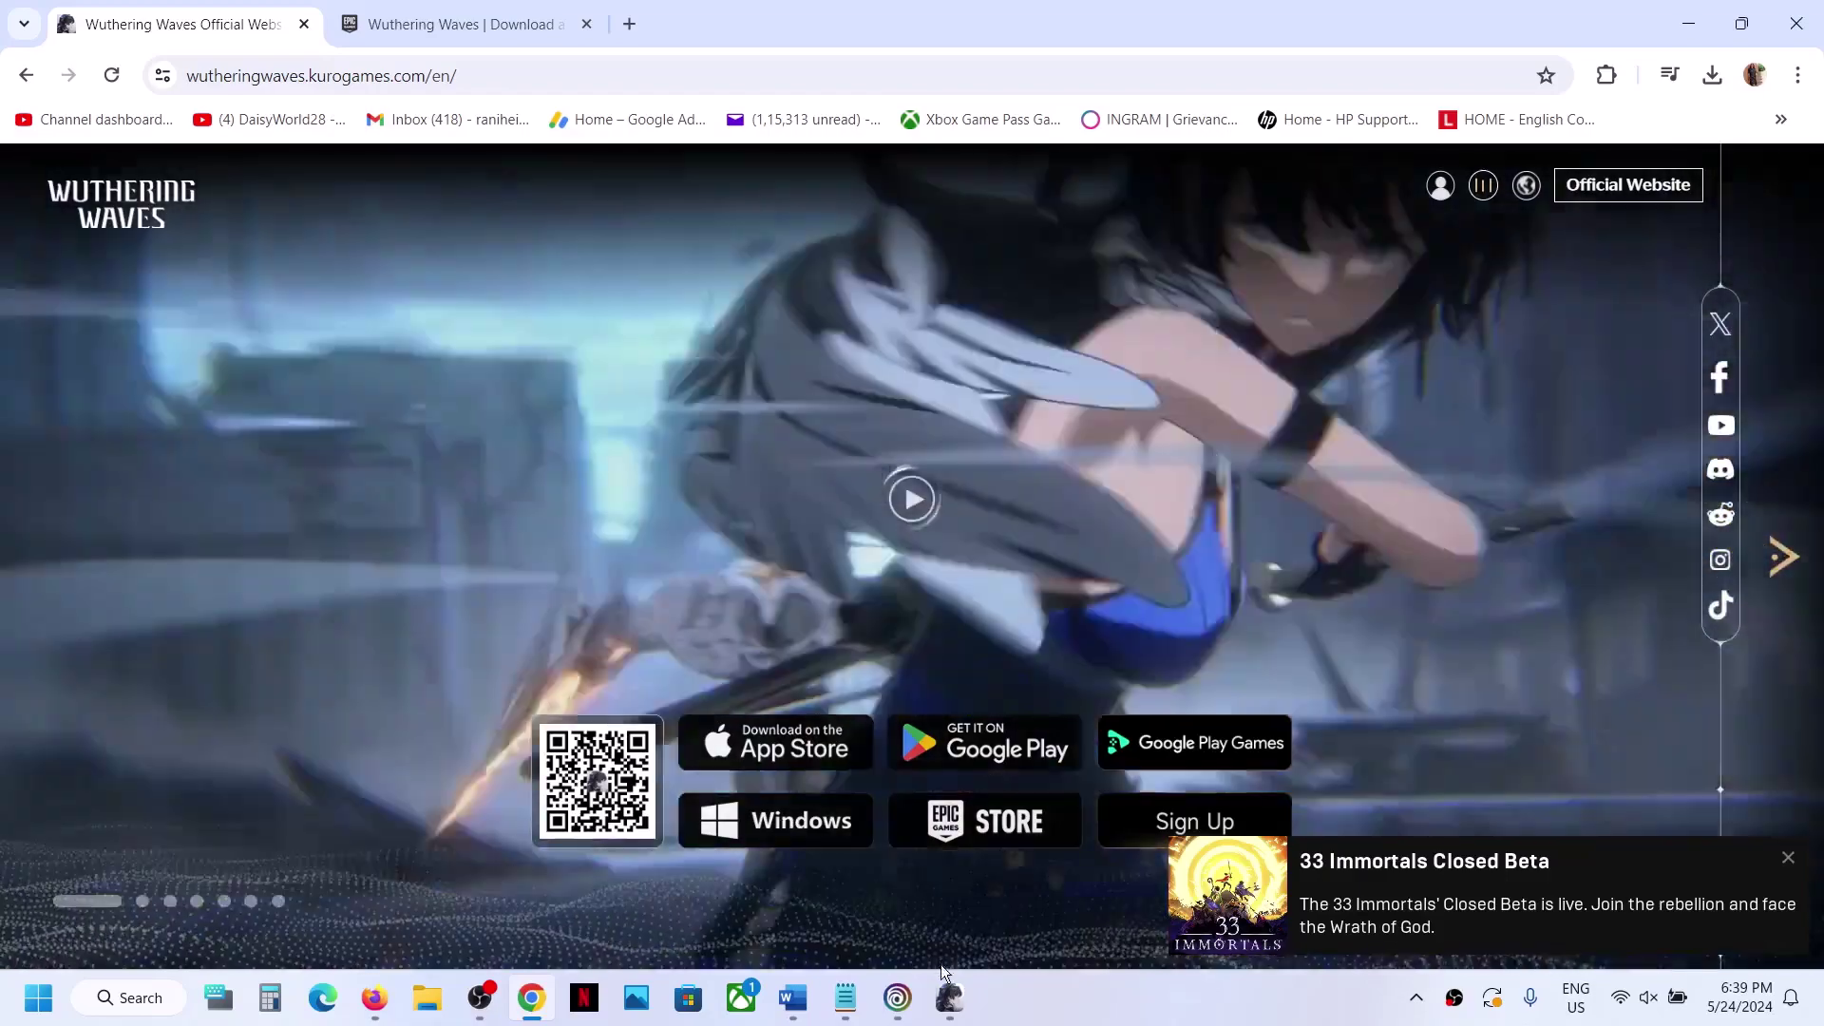
click(948, 995)
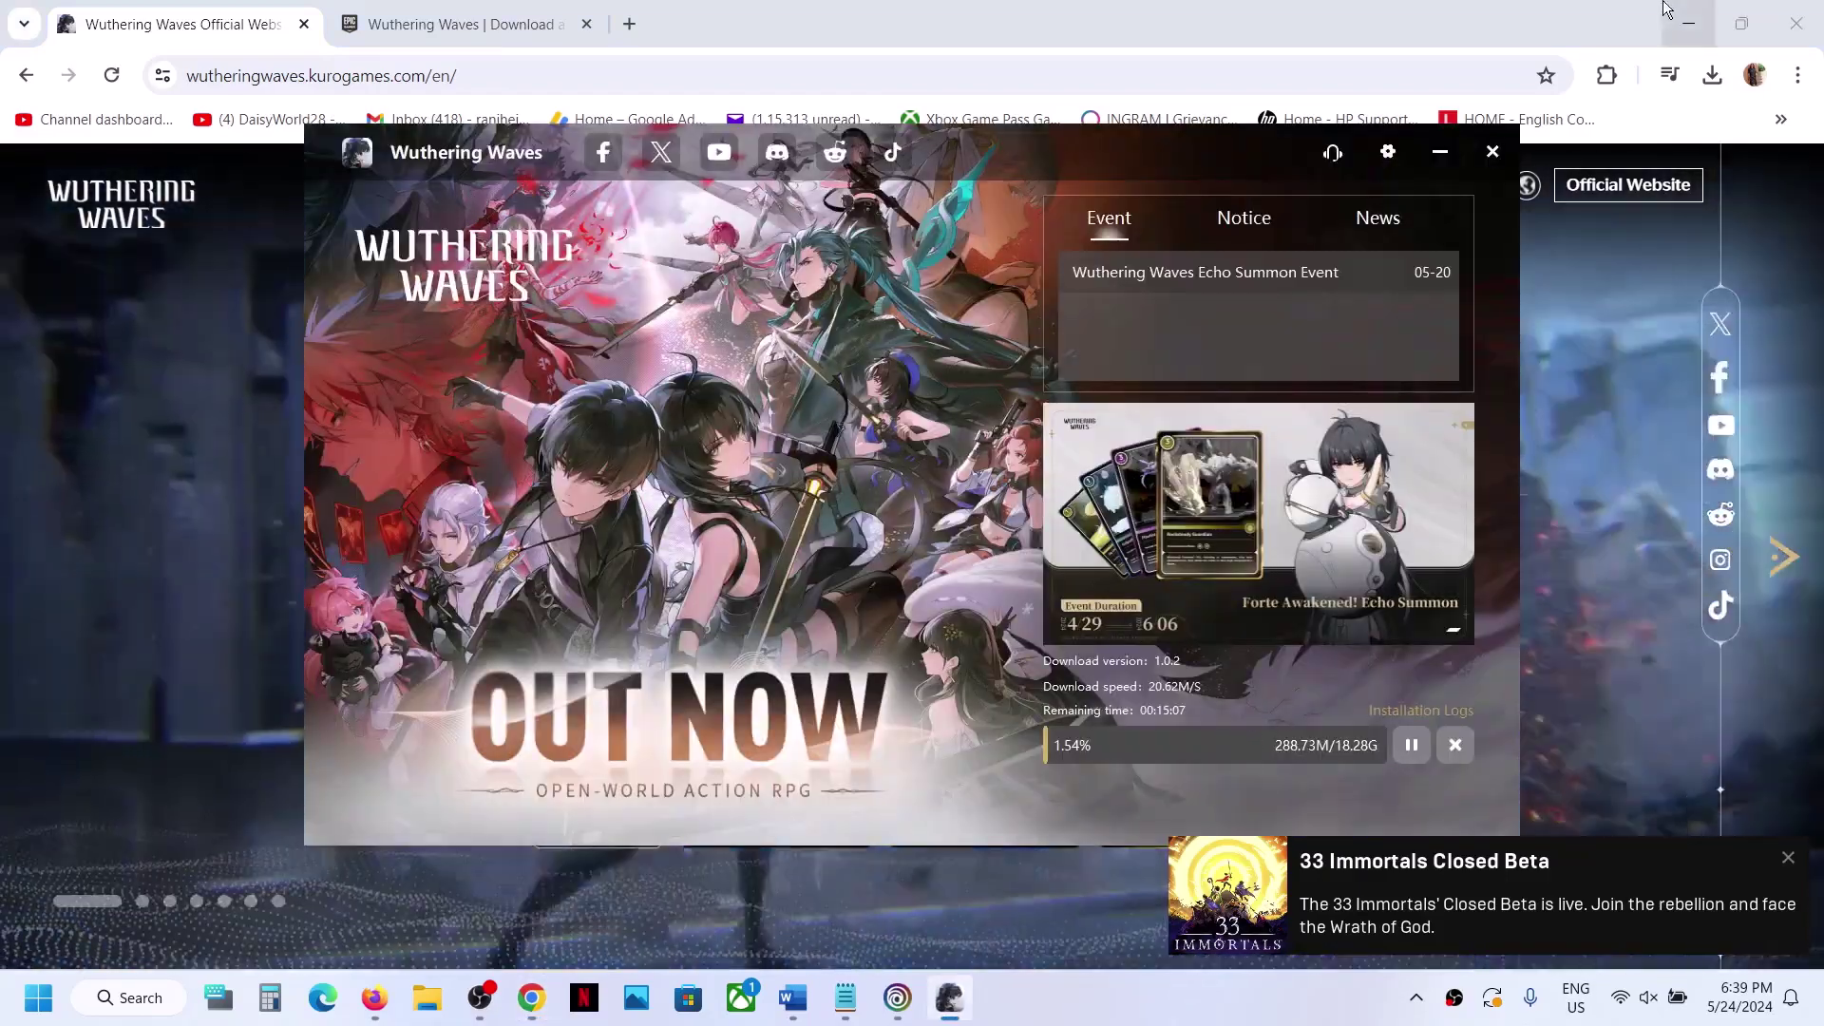
click(1448, 157)
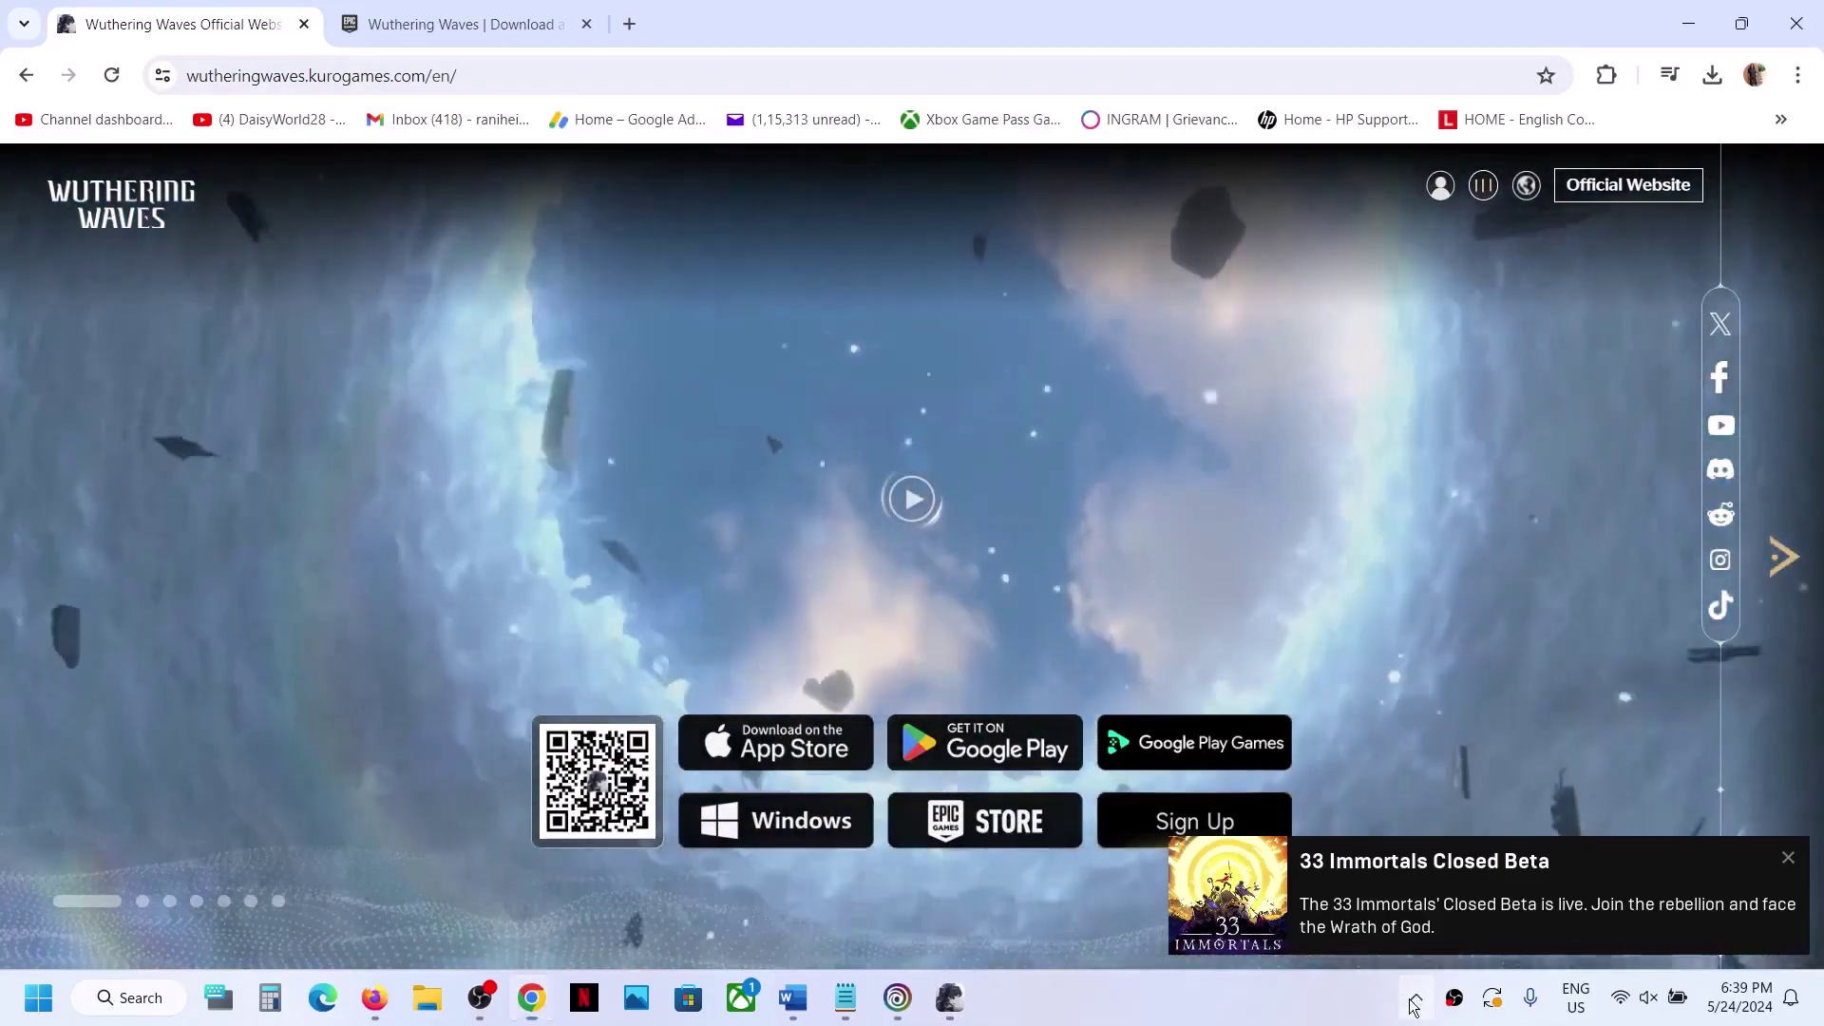
click(1413, 1005)
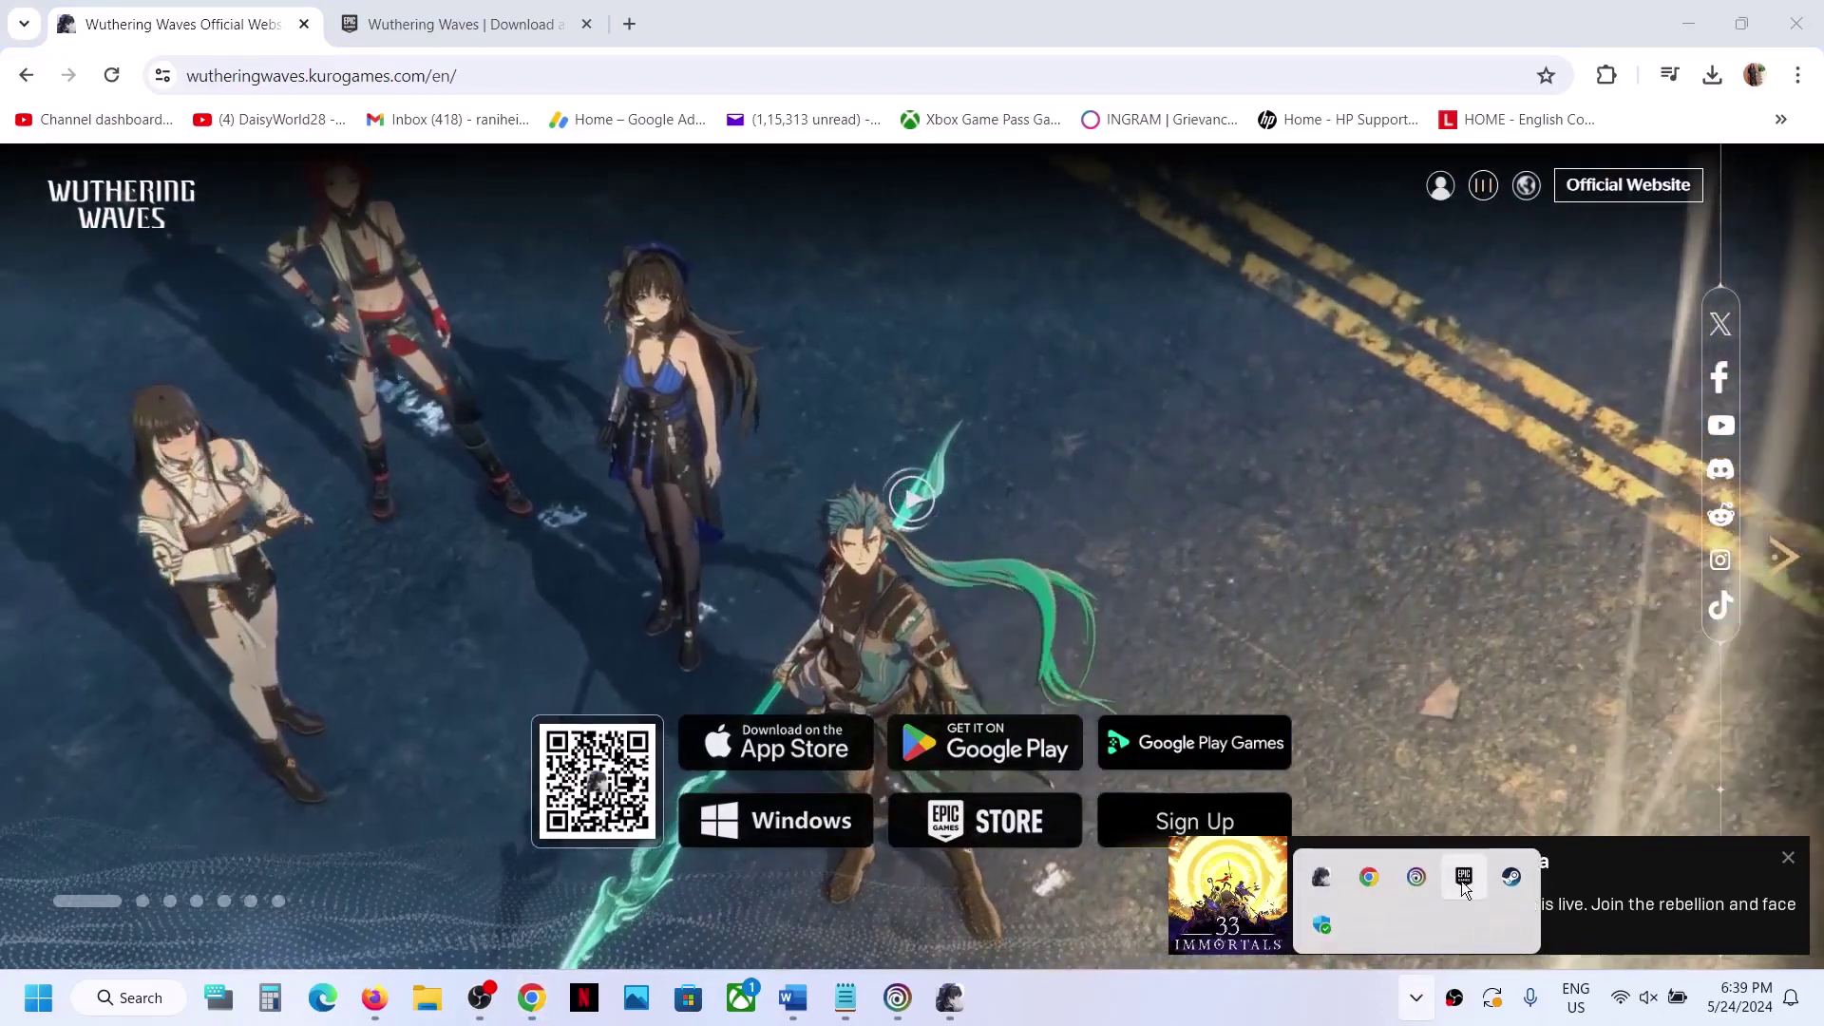
Open the Epic Library showing Wuthering Waves Running, then restore its launcher showing the 3.88% download
click(1461, 880)
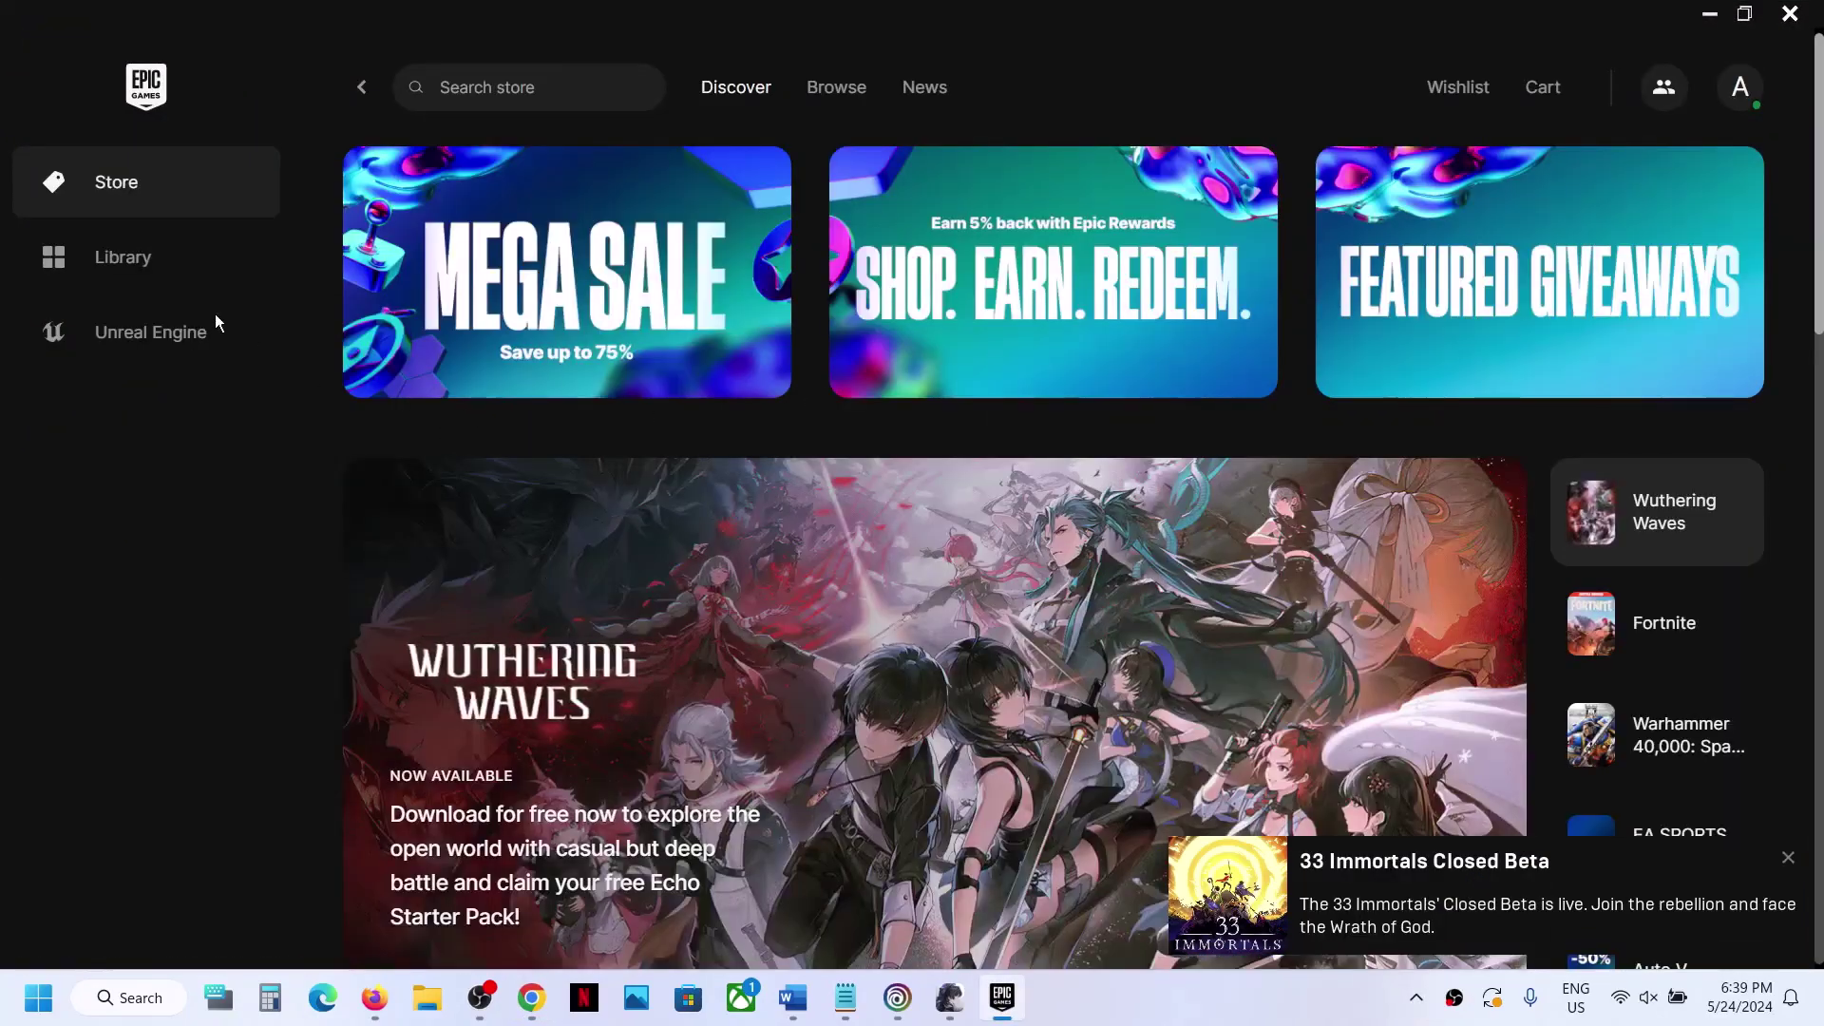
click(126, 269)
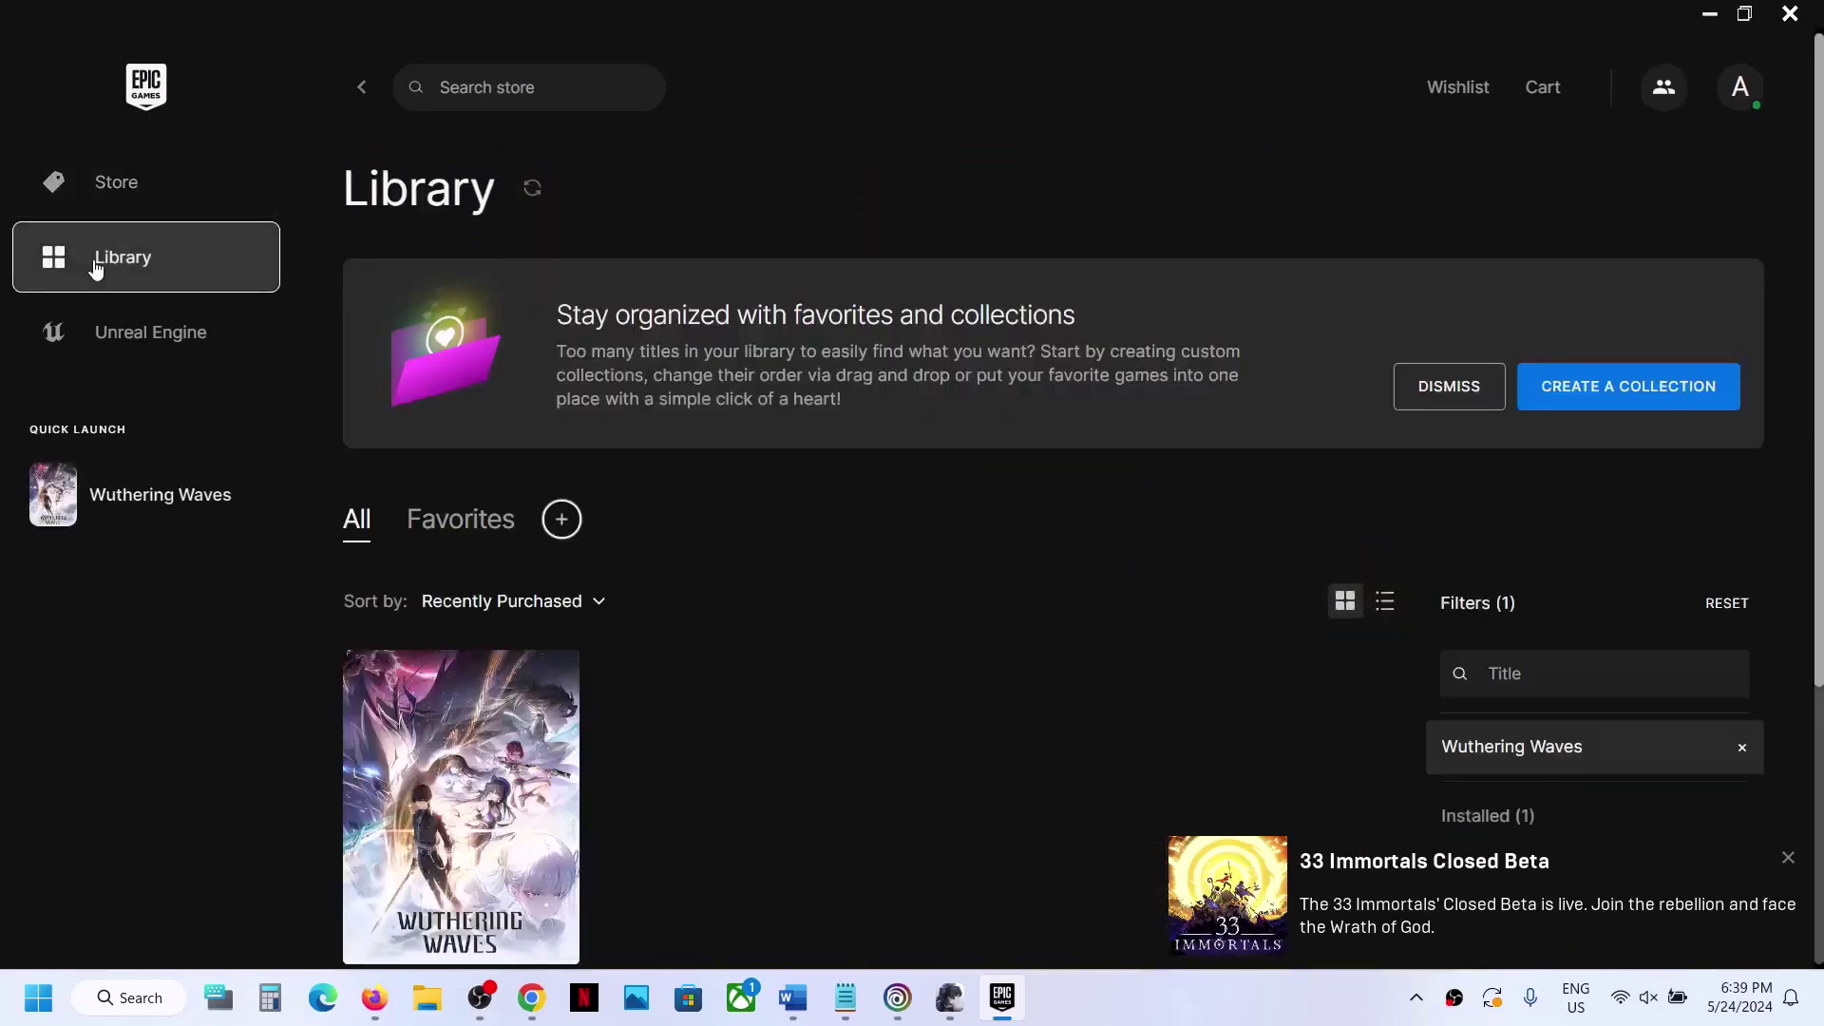
scroll(701, 432, down, 2)
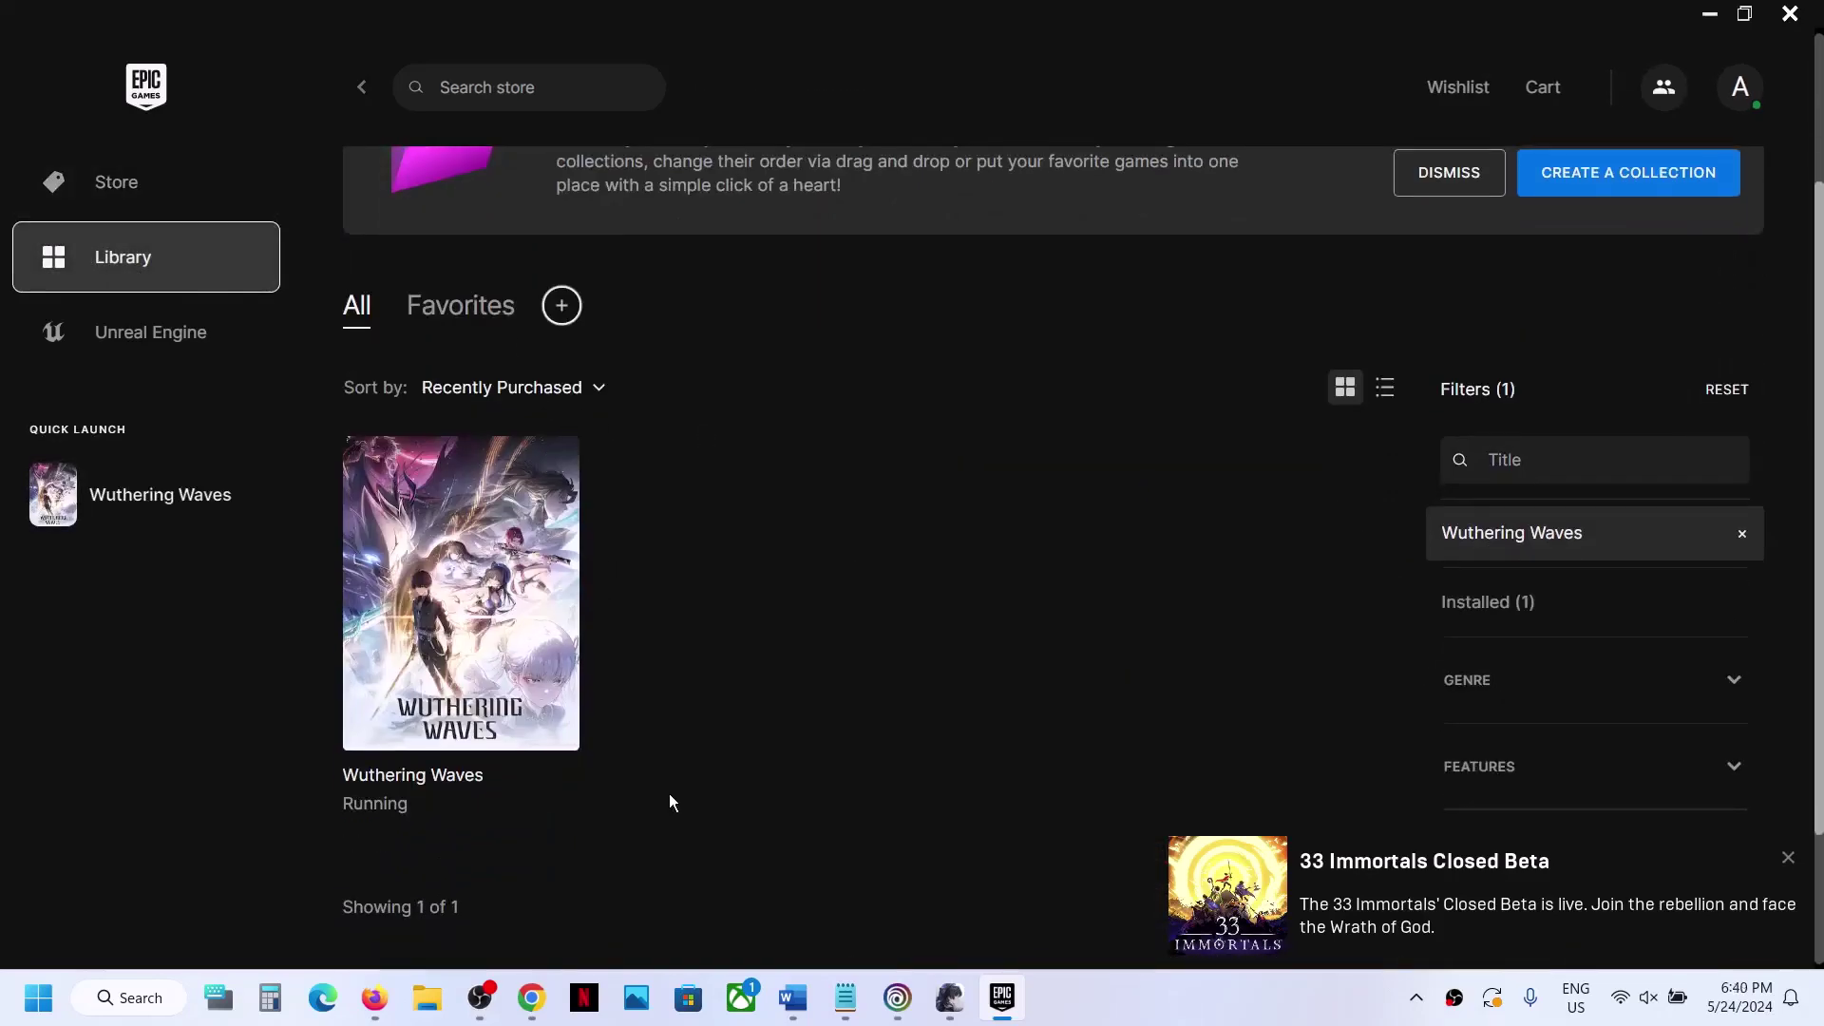
click(950, 993)
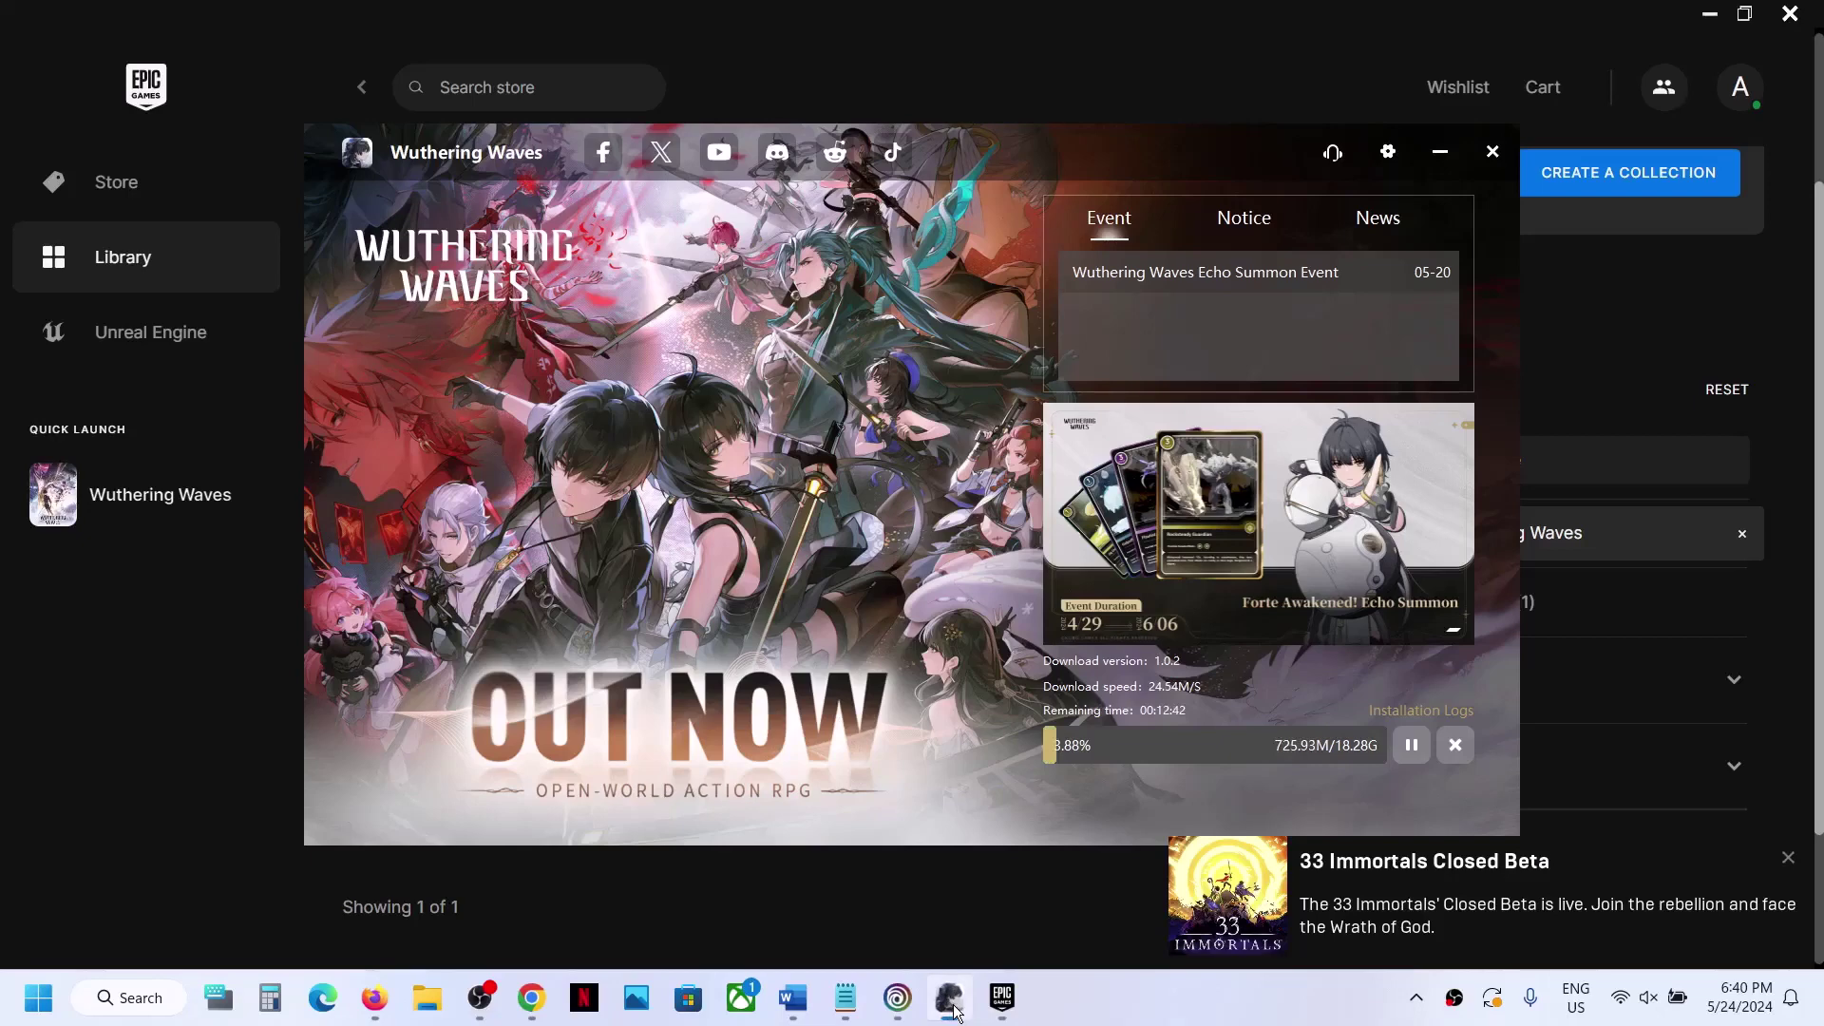